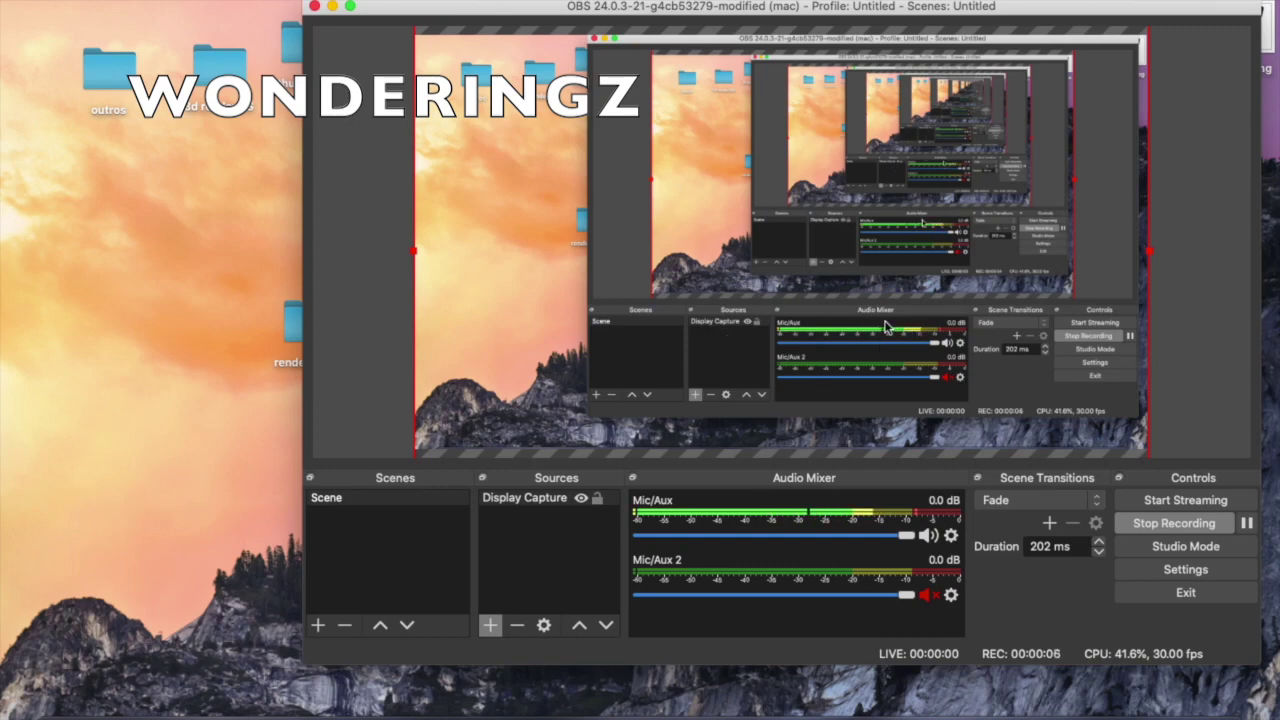
# Shift the recording window aside and switch to Roblox Studio.
pyautogui.moveTo(560, 7); pyautogui.dragTo(487, 7)
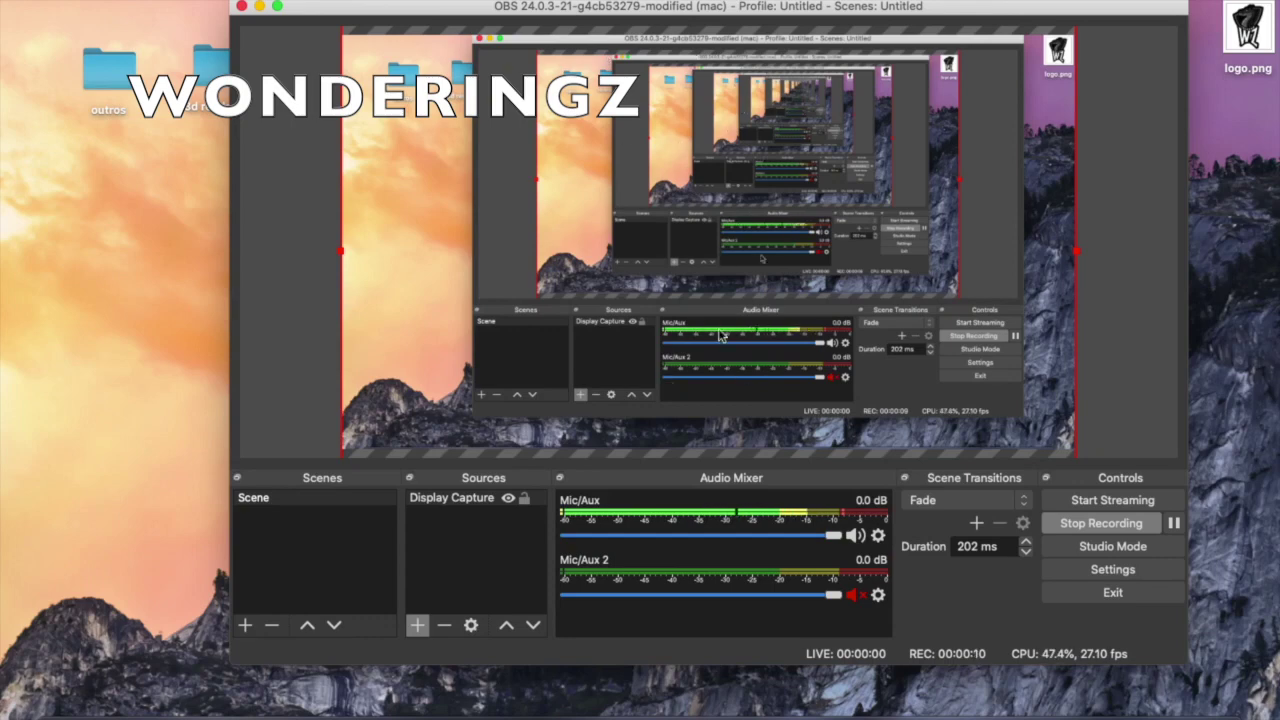
pyautogui.moveTo(860, 712)
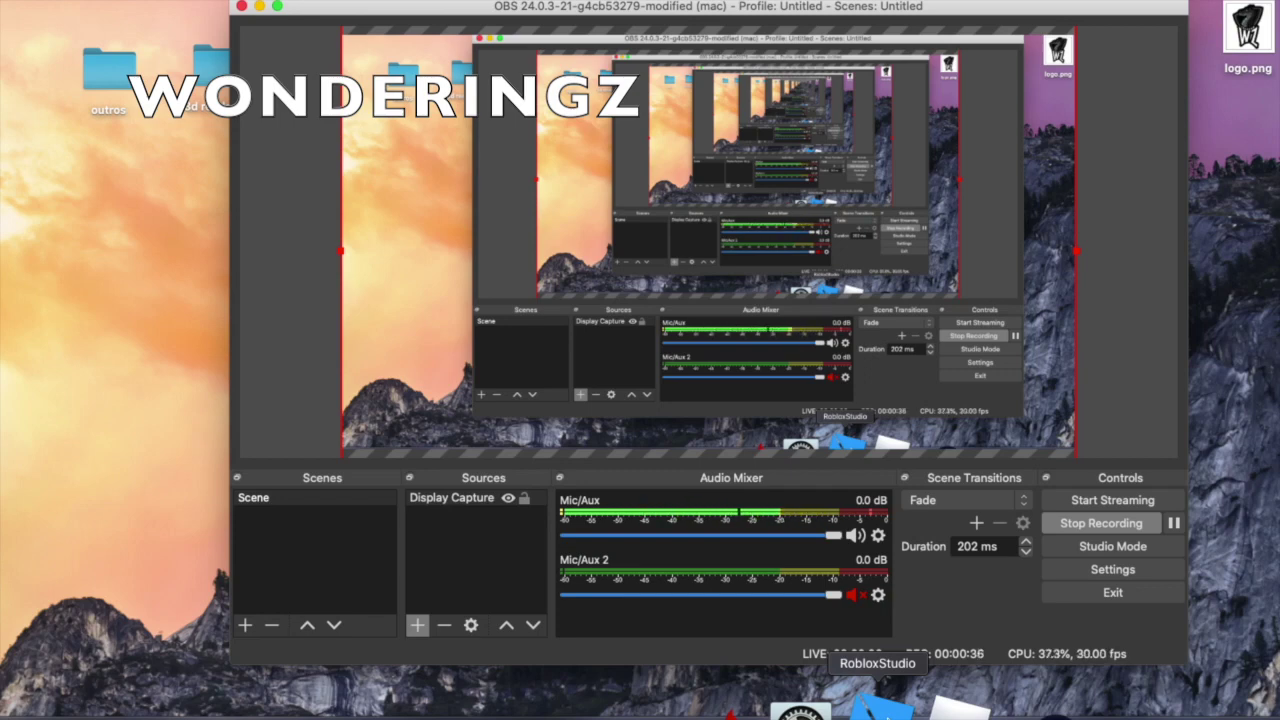
pyautogui.click(882, 712)
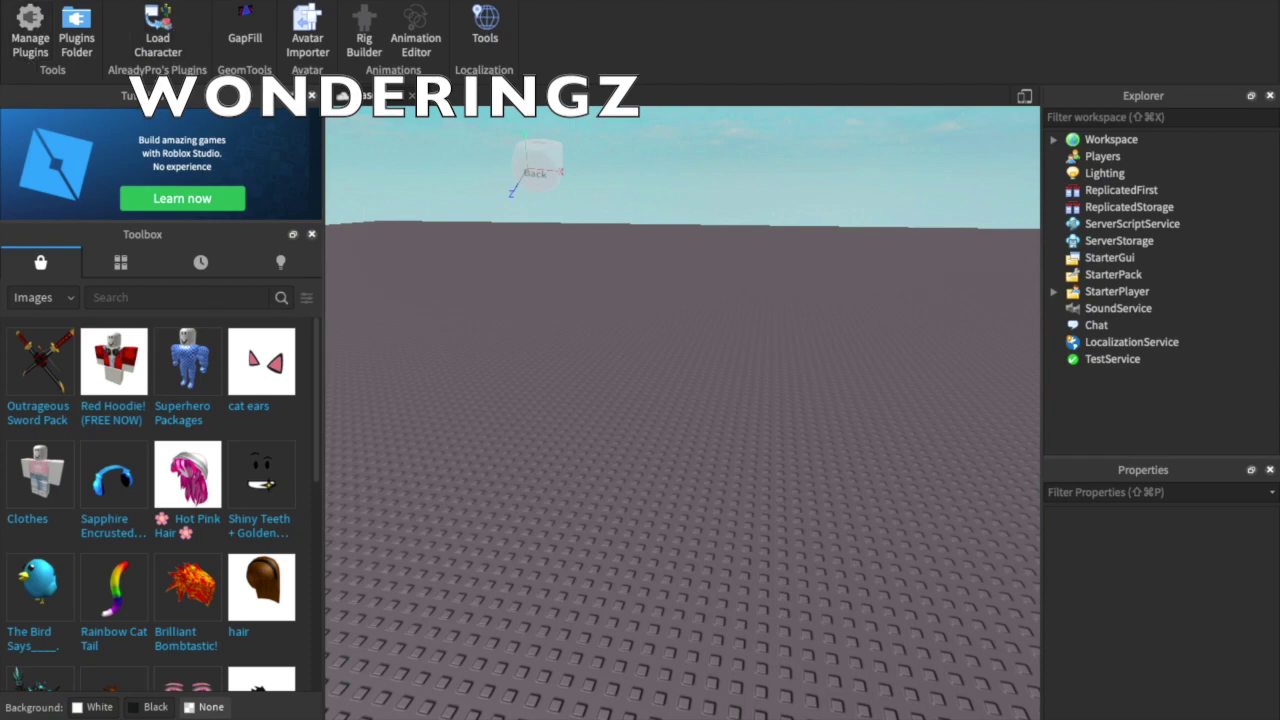
# Load the avatar by its username with Load Character, spawn it at the origin as an R15 rig, and close the dialog.
pyautogui.click(158, 45)
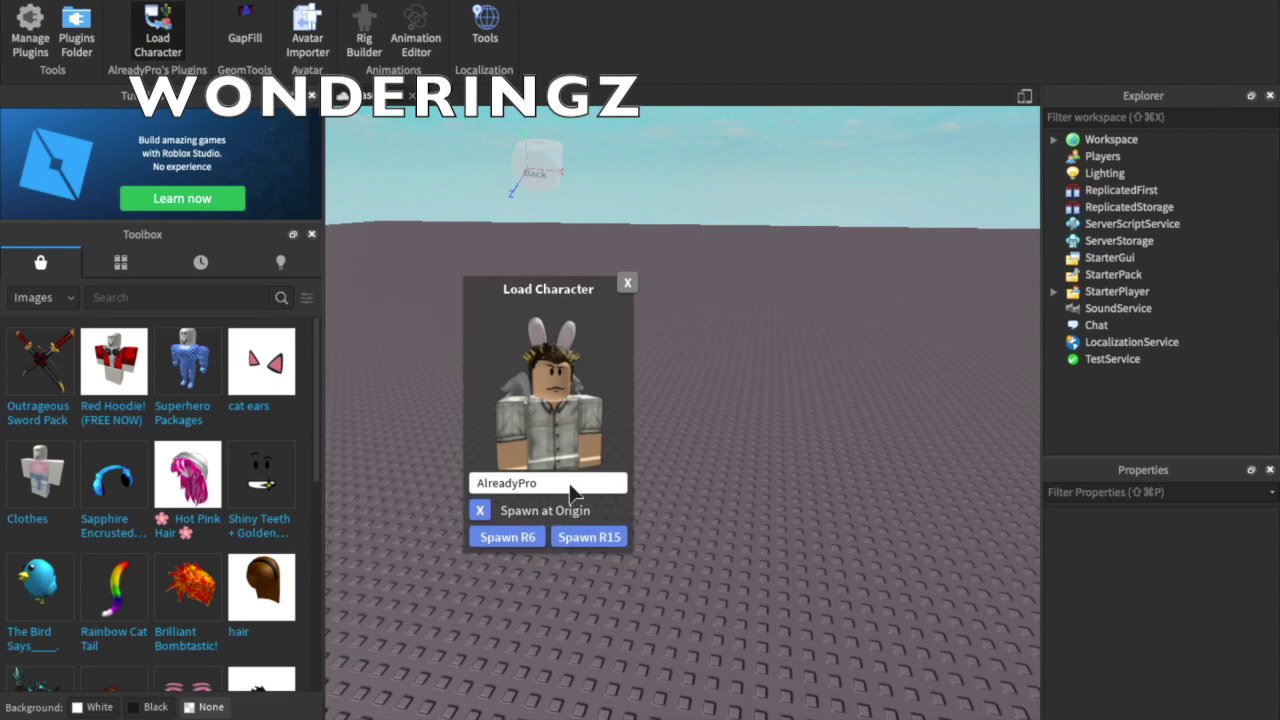
pyautogui.press('BackSpace')
pyautogui.press('BackSpace')
pyautogui.press('BackSpace')
pyautogui.press('BackSpace')
pyautogui.press('BackSpace')
pyautogui.press('BackSpace')
pyautogui.press('BackSpace')
pyautogui.press('BackSpace')
pyautogui.press('BackSpace')
pyautogui.press('BackSpace')
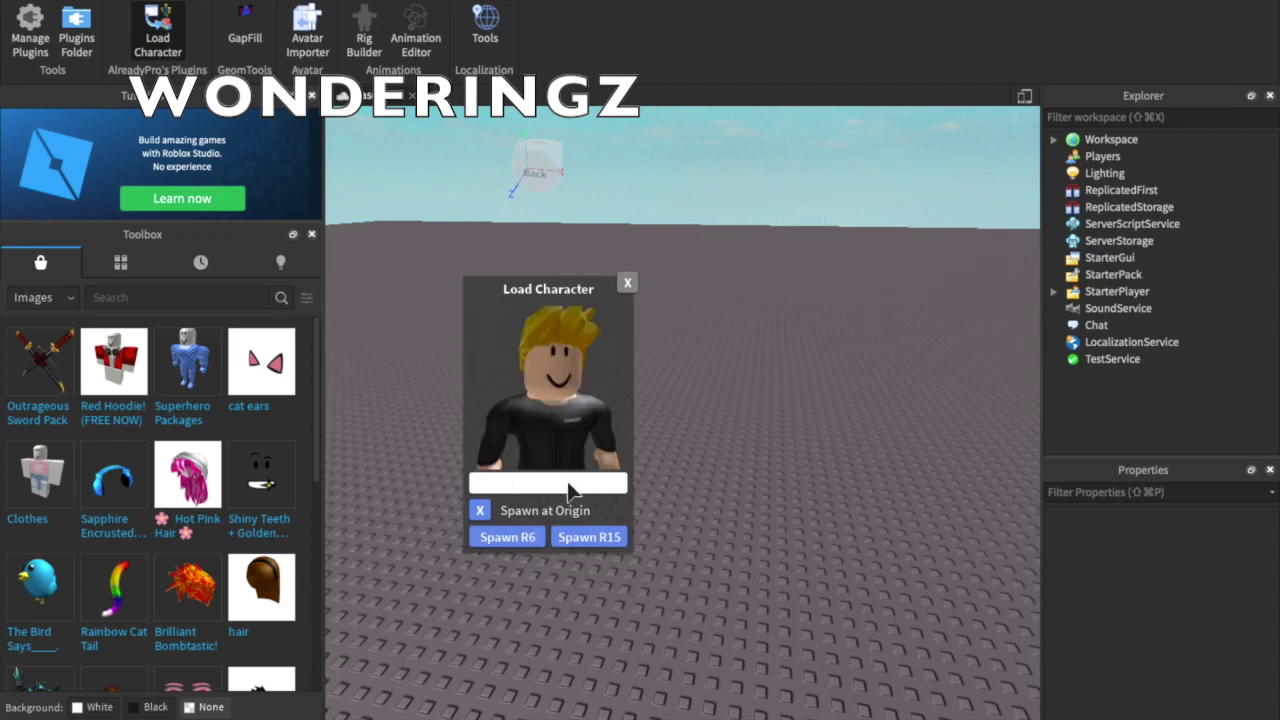
pyautogui.write('raghibist')
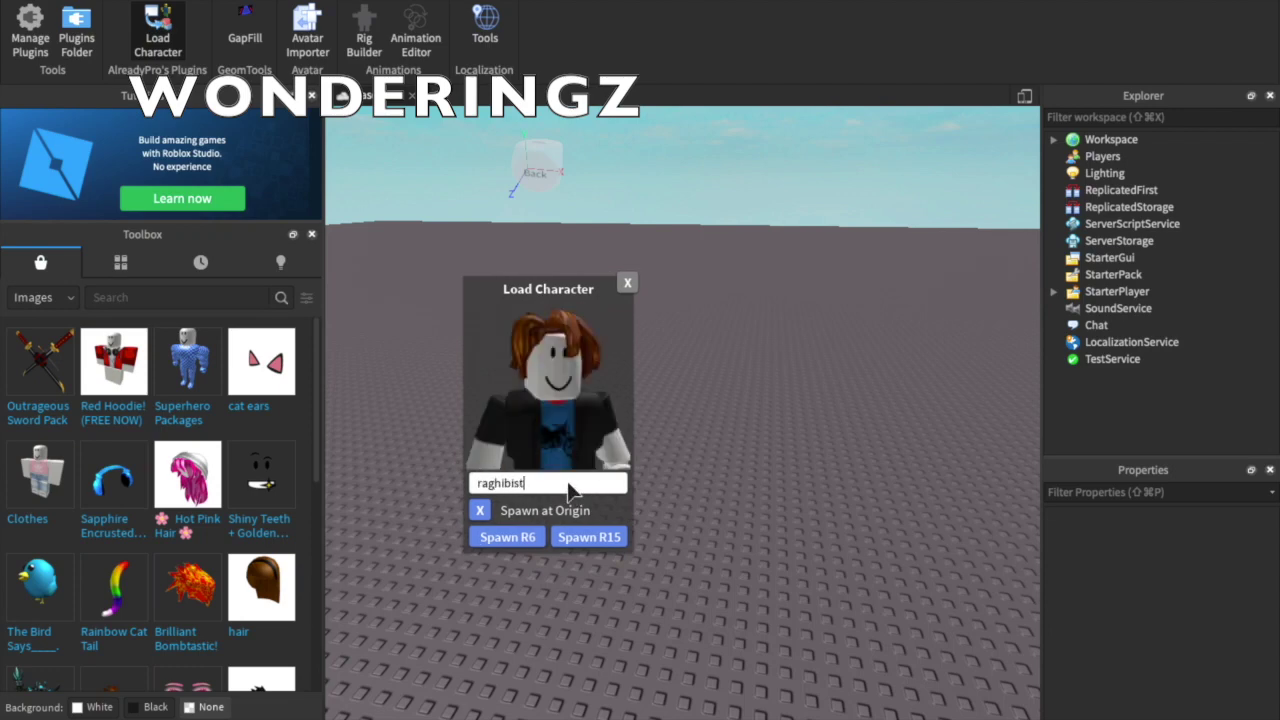
pyautogui.write('hemaster')
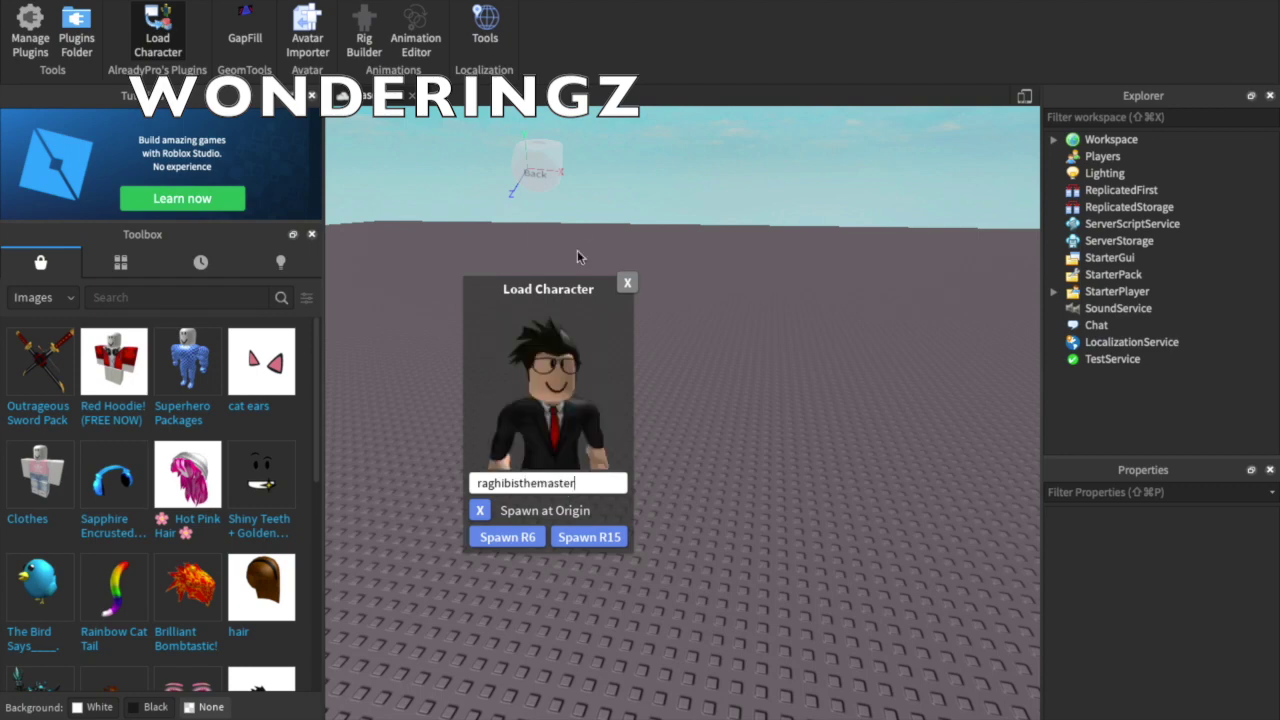
pyautogui.click(620, 538)
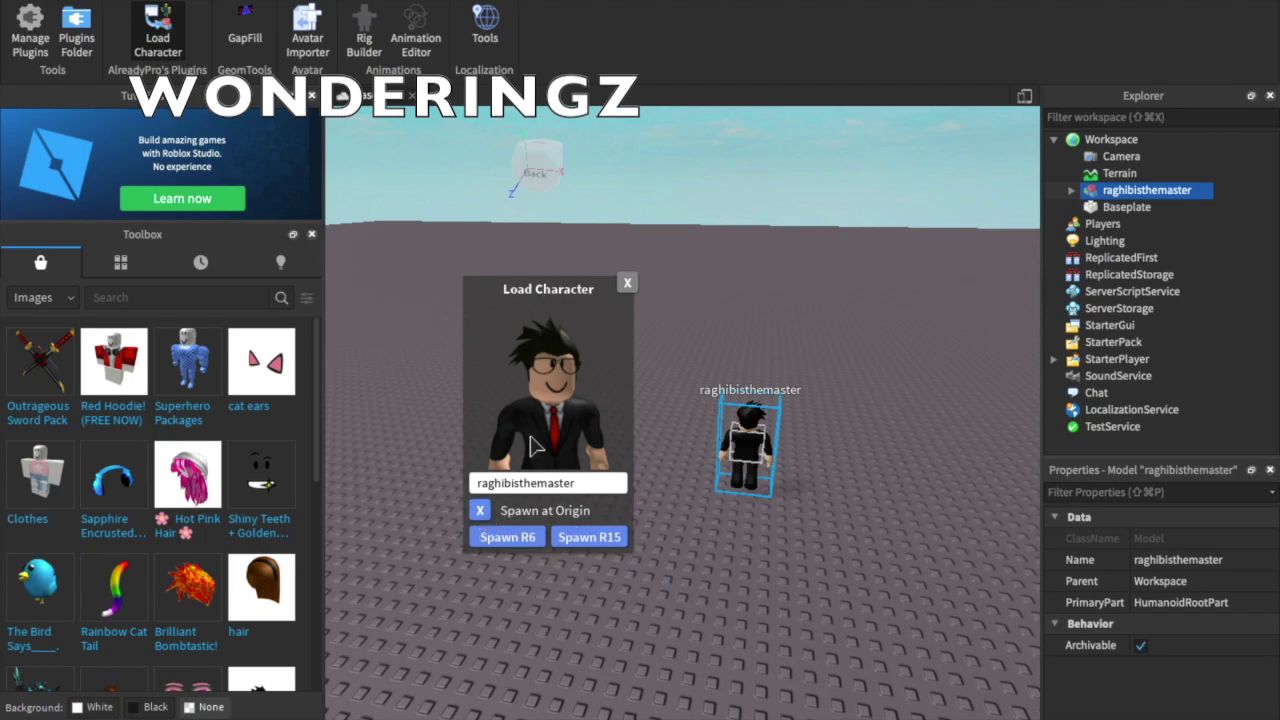
pyautogui.click(627, 283)
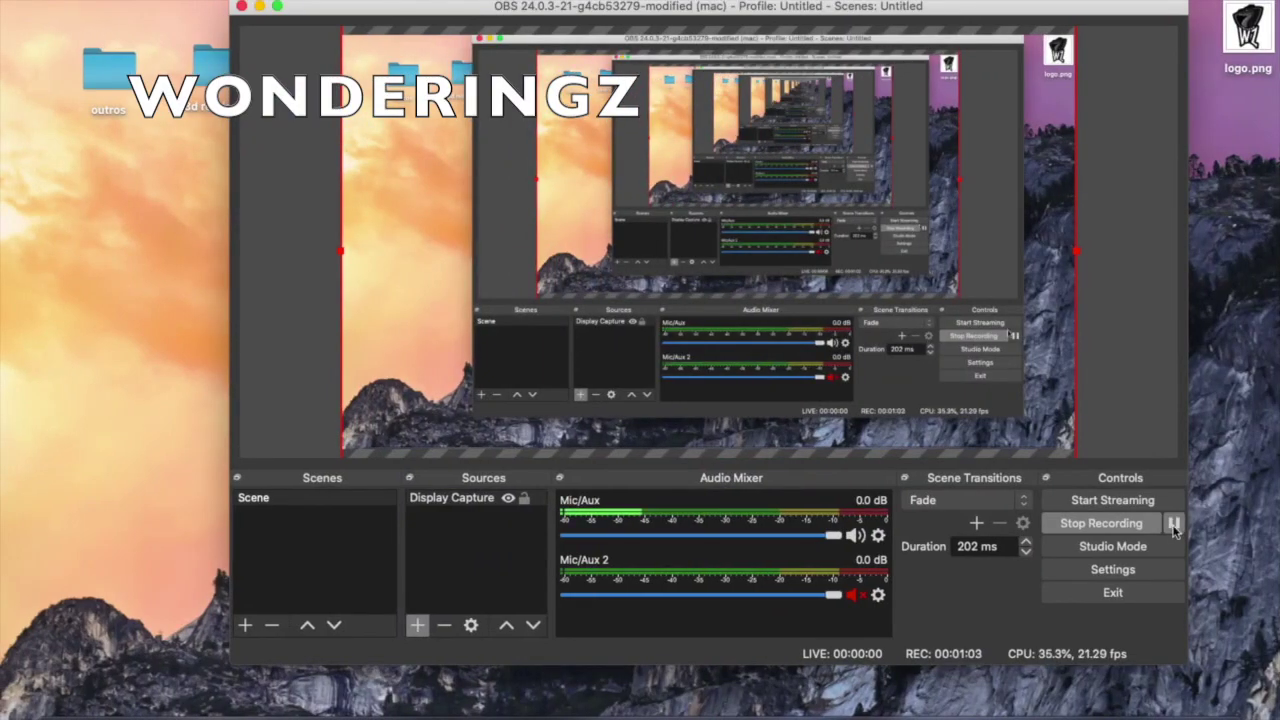
# Move the spawned character slightly farther back on the baseplate, viewing it from the front.
pyautogui.click(1174, 524)
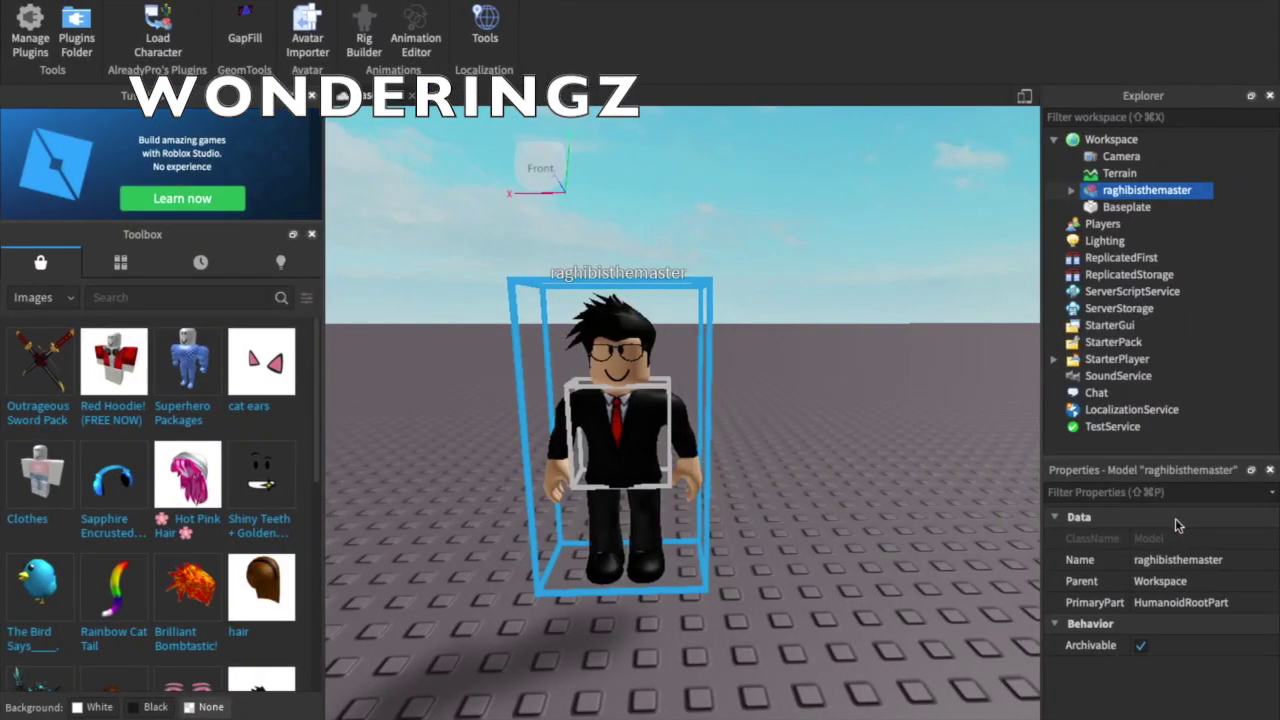
pyautogui.press('a')
pyautogui.press('d')
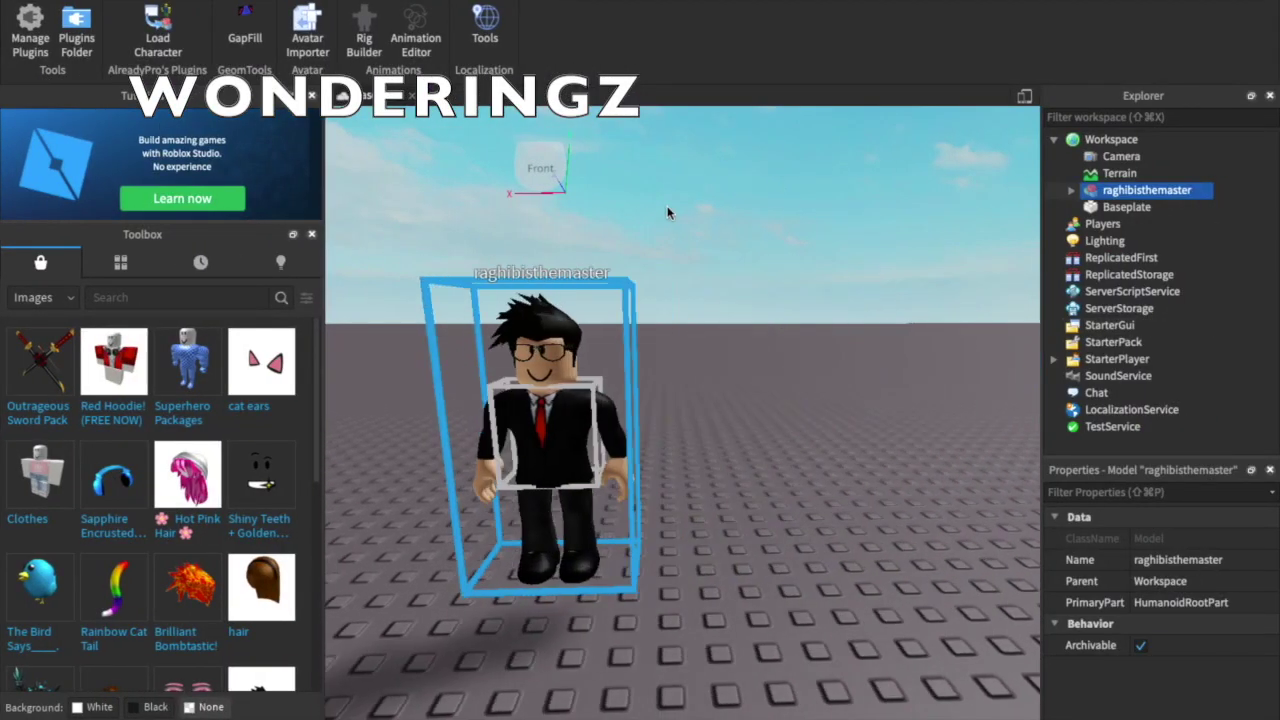
pyautogui.press('a')
pyautogui.moveTo(669, 212); pyautogui.dragTo(670, 212, button='right')
pyautogui.press('d')
pyautogui.press('w')
pyautogui.press('a')
pyautogui.press('d')
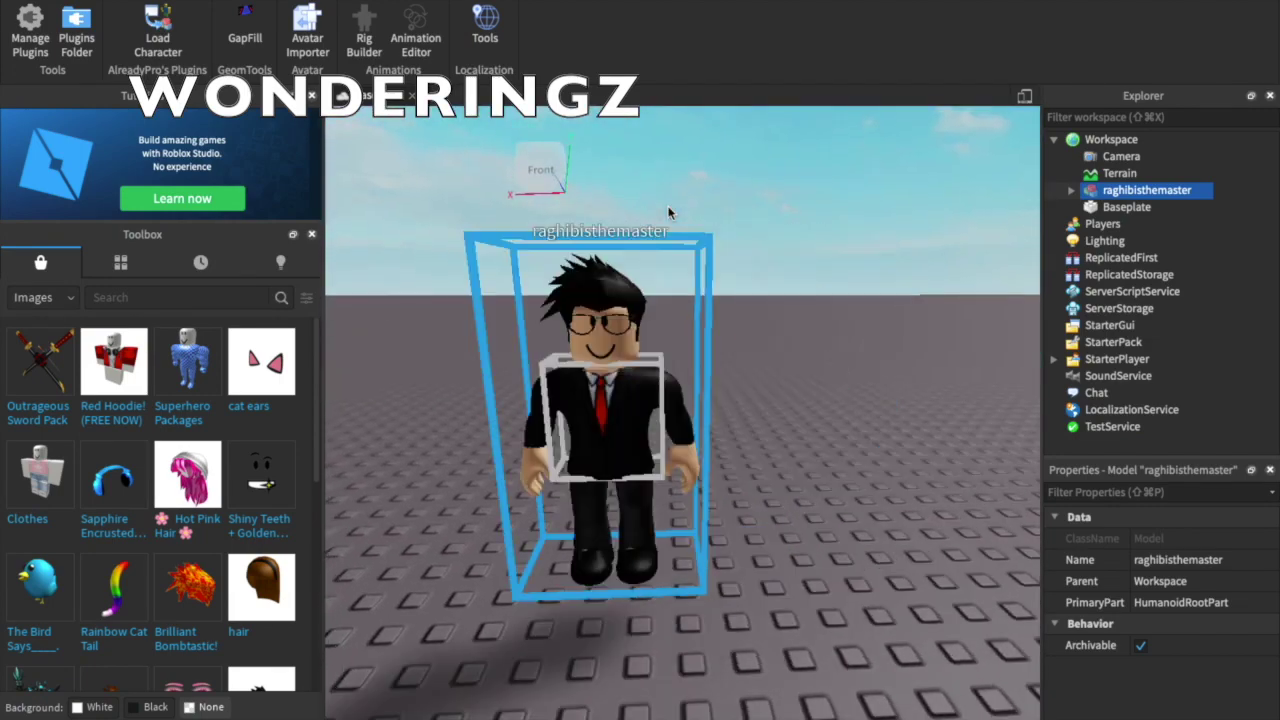
pyautogui.moveTo(614, 533); pyautogui.dragTo(611, 592)
pyautogui.press('f')
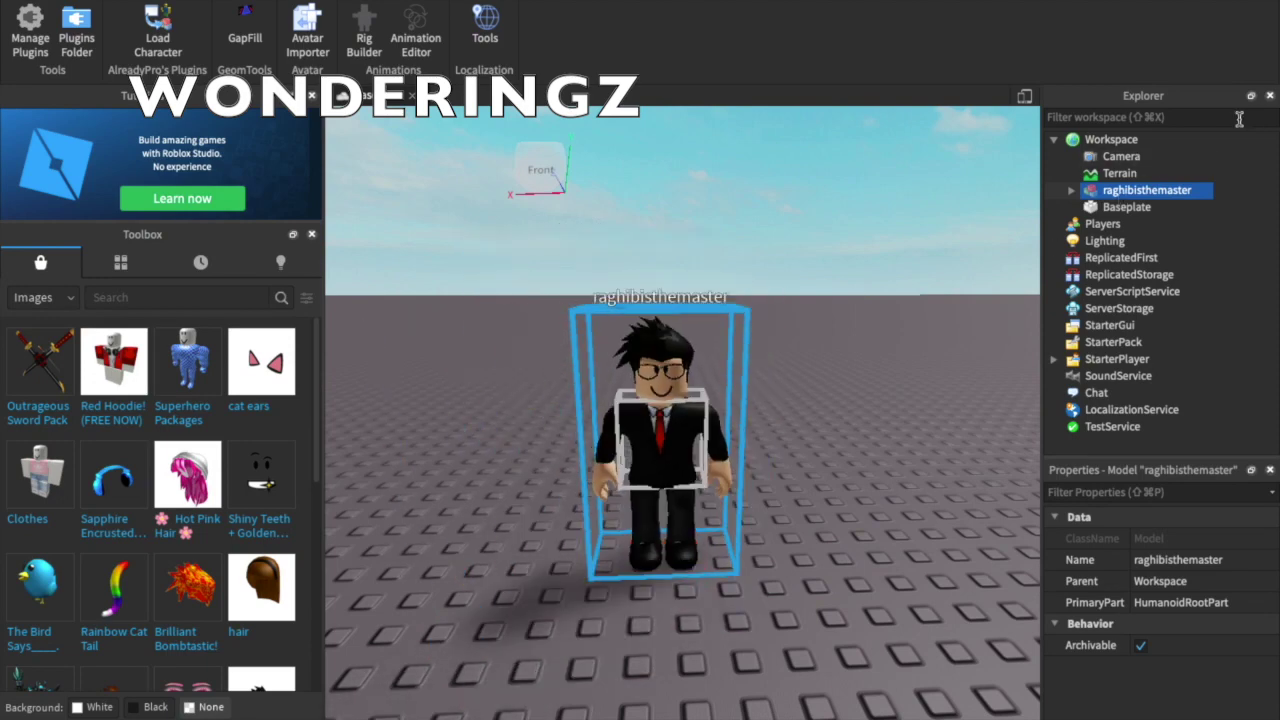
# Delete the scale values from BodyDepthScale through HeadScale under the character's Humanoid and collapse the Humanoid.
pyautogui.click(1071, 190)
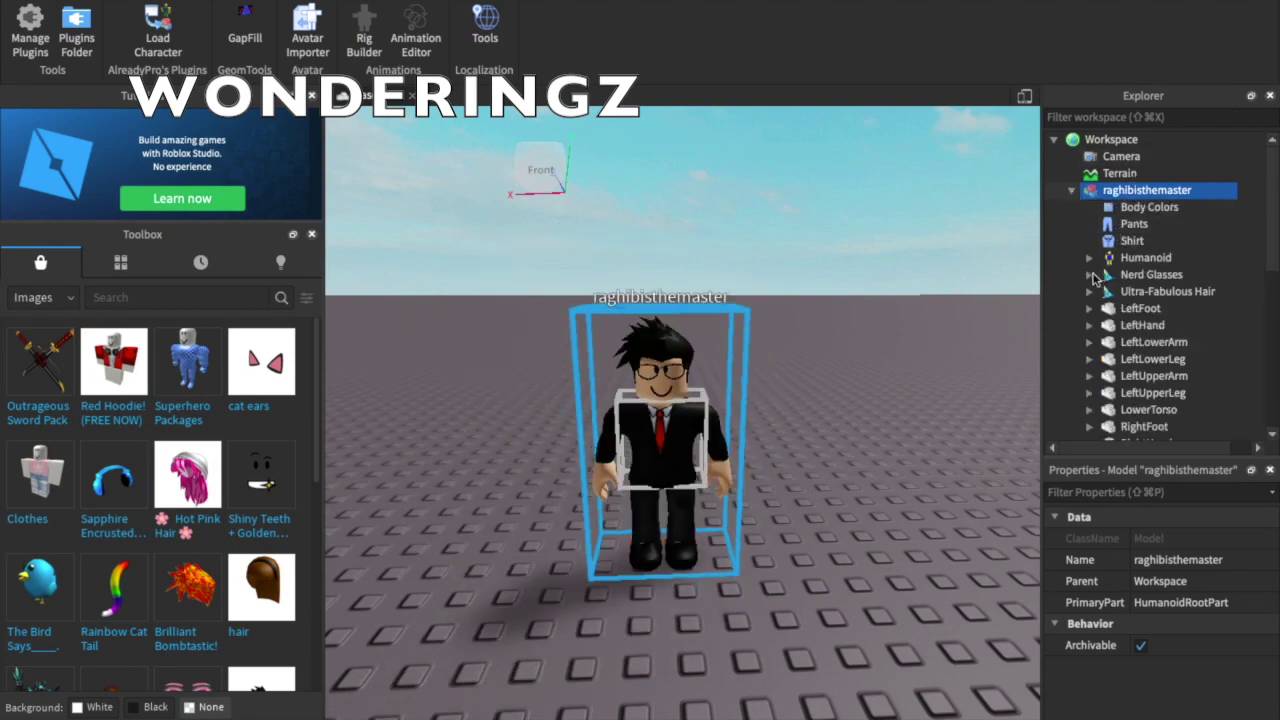
pyautogui.click(1089, 258)
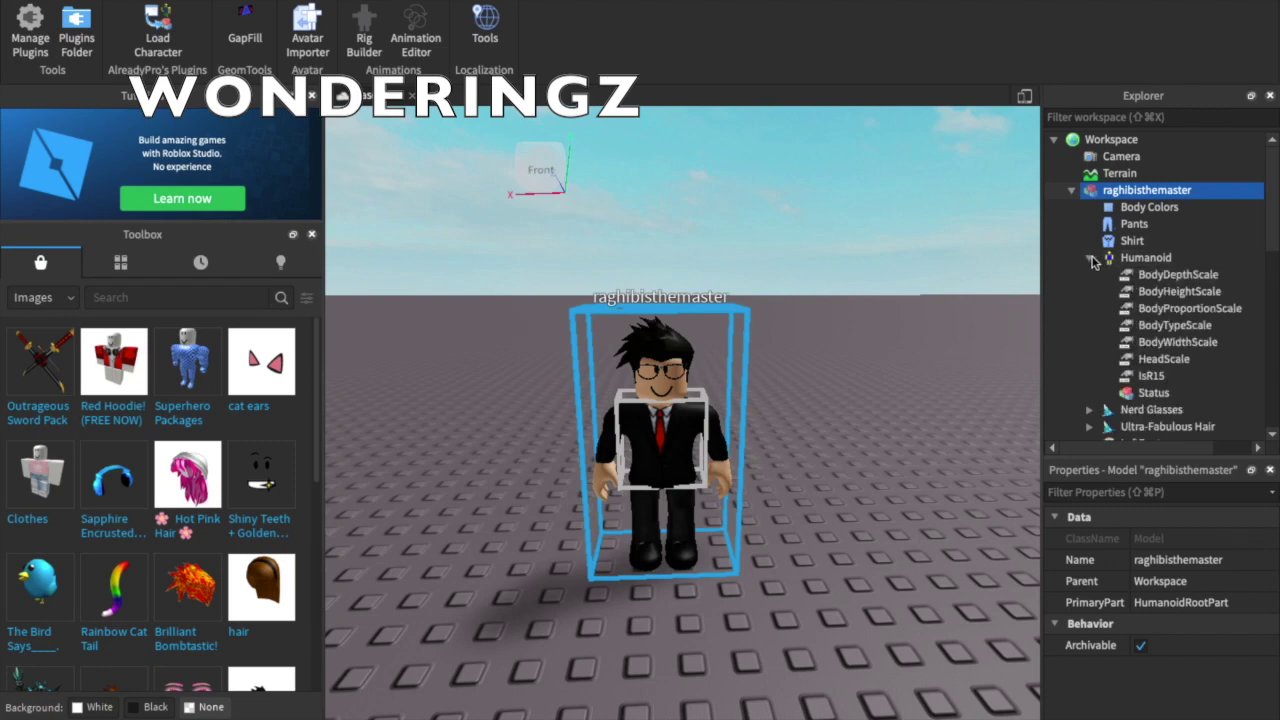
pyautogui.click(1150, 278)
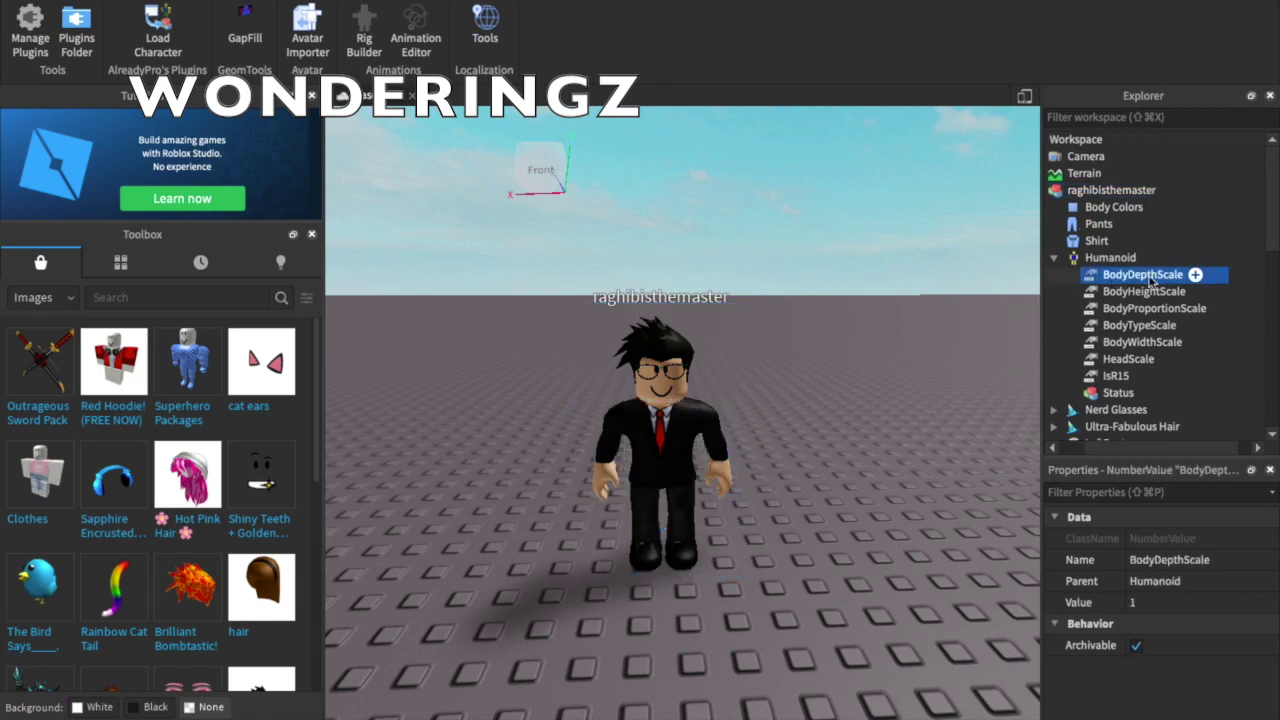
pyautogui.keyDown('shift'); pyautogui.click(1140, 292); pyautogui.keyUp('shift')
pyautogui.keyDown('shift'); pyautogui.click(1130, 308); pyautogui.keyUp('shift')
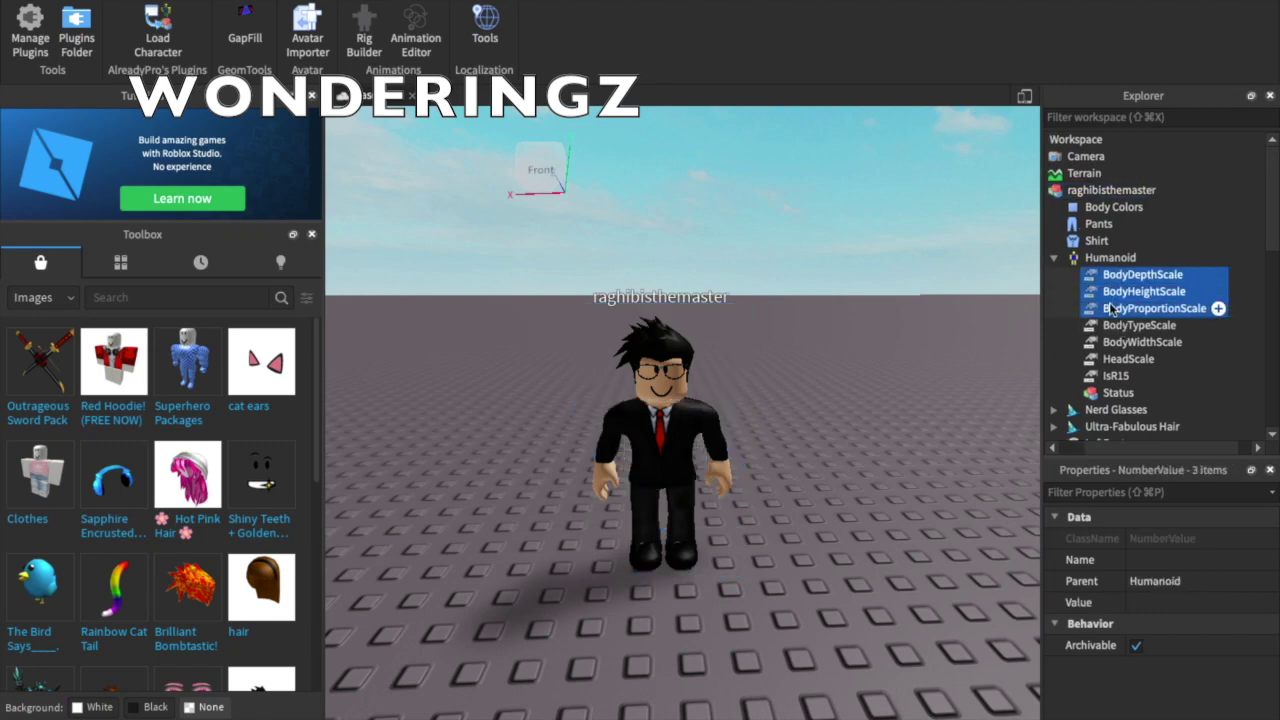
pyautogui.keyDown('shift'); pyautogui.click(1122, 325); pyautogui.keyUp('shift')
pyautogui.keyDown('shift'); pyautogui.click(1116, 343); pyautogui.keyUp('shift')
pyautogui.keyDown('shift'); pyautogui.click(1118, 360); pyautogui.keyUp('shift')
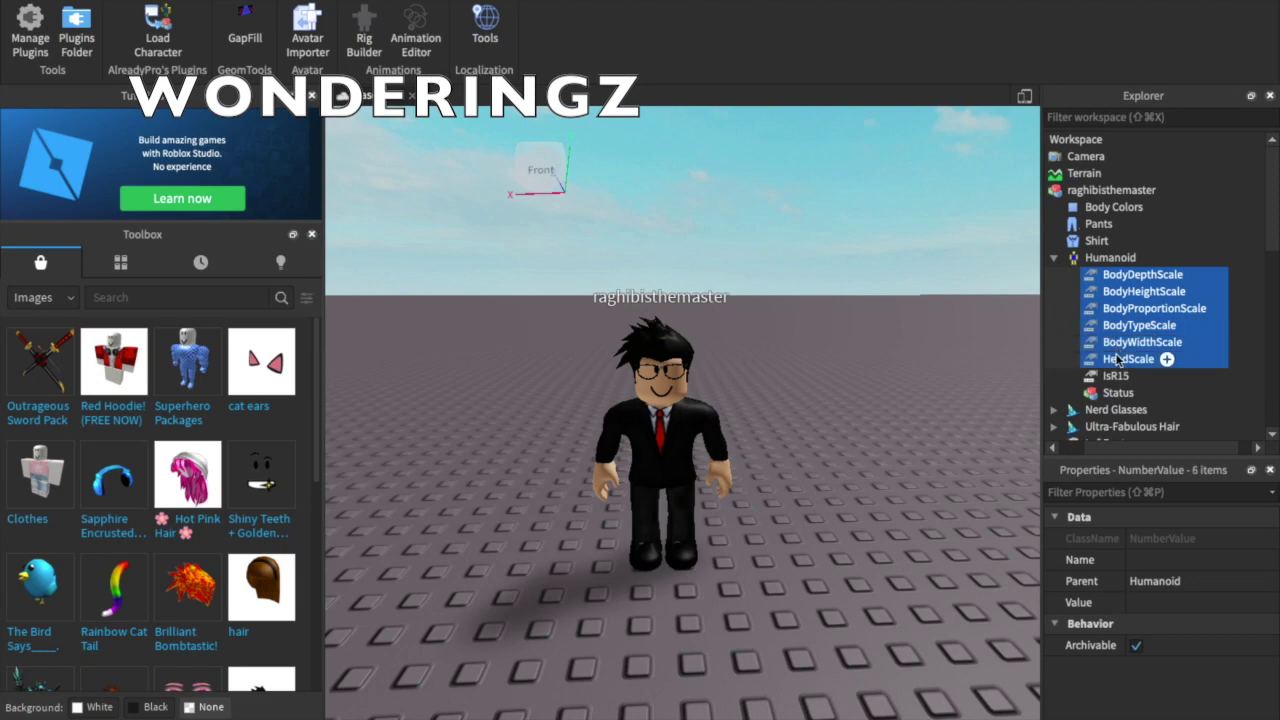
pyautogui.press('Delete')
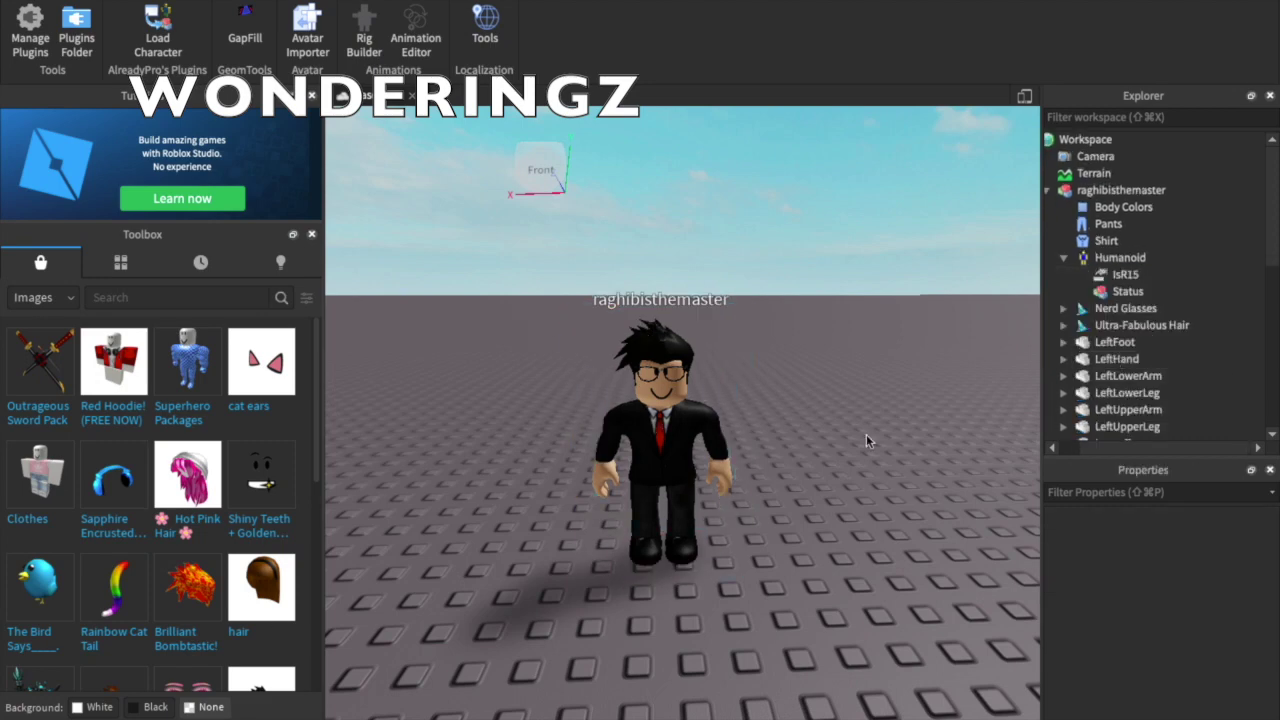
pyautogui.hscroll(-1, 1062, 213)
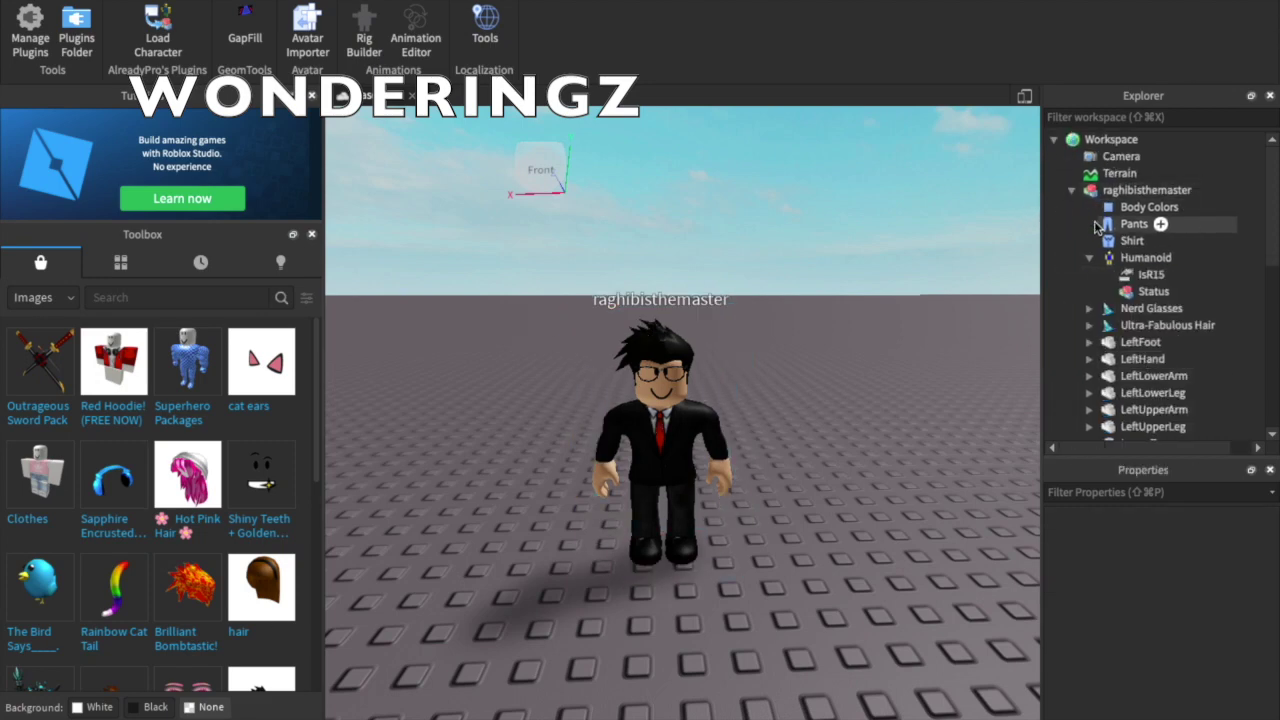
pyautogui.click(1089, 258)
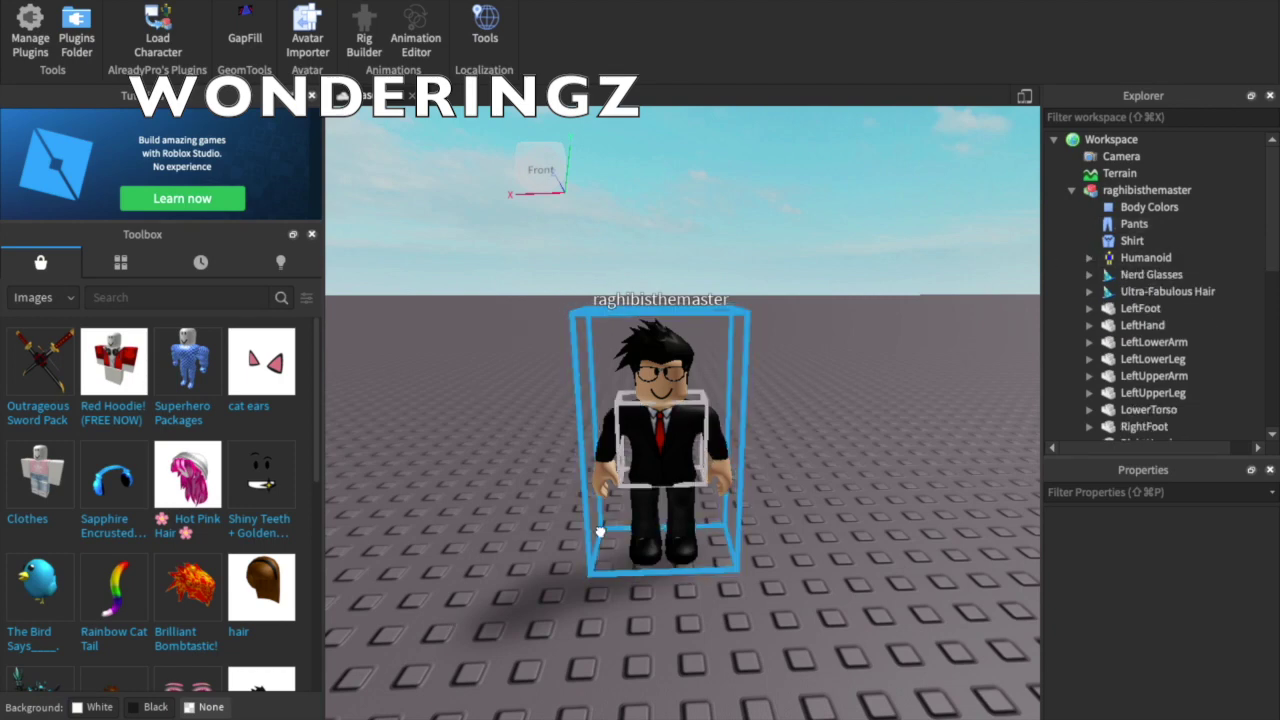
# Set the character back down on the baseplate and create a new animation for its rig in the Animation Editor.
pyautogui.moveTo(601, 540); pyautogui.dragTo(685, 518)
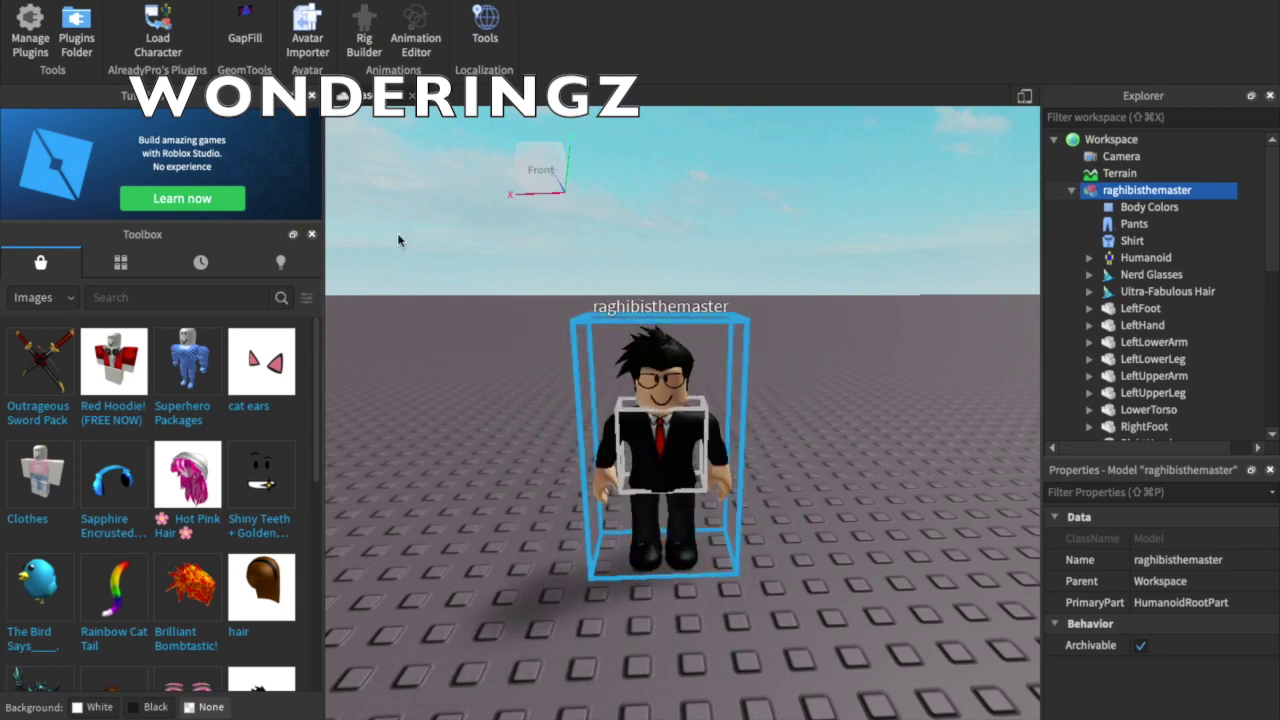
pyautogui.click(411, 21)
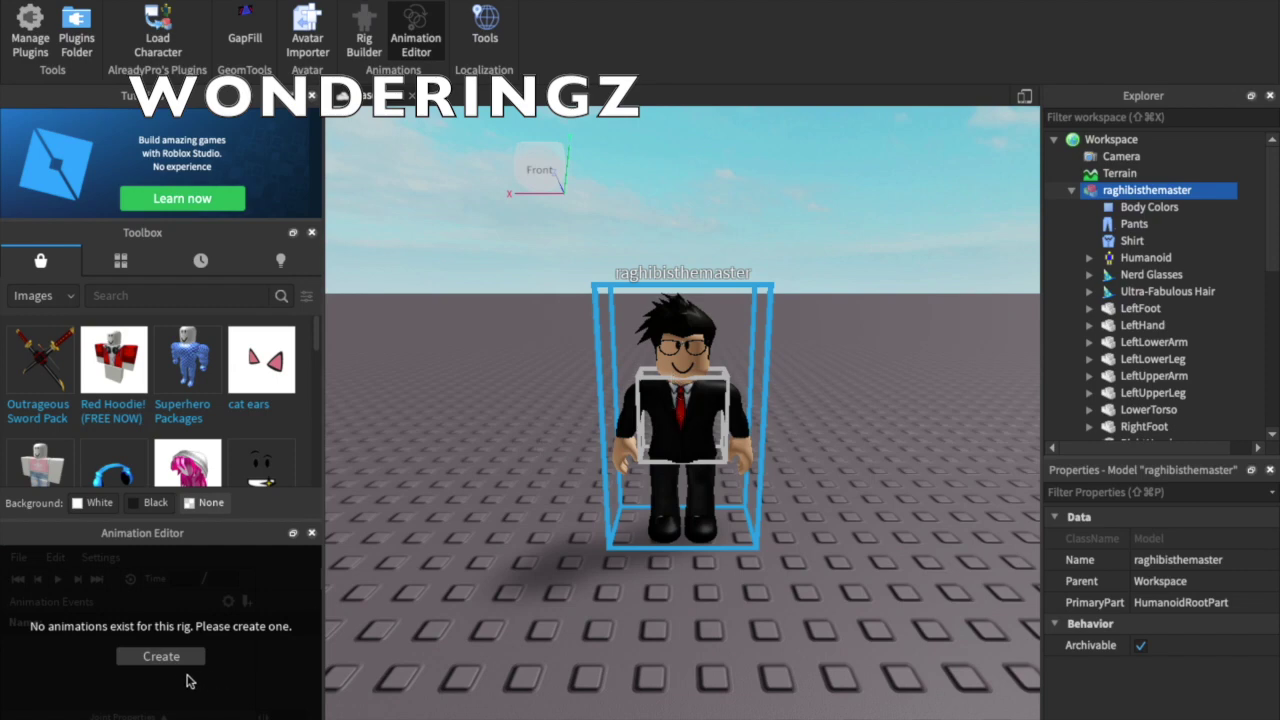
pyautogui.click(161, 657)
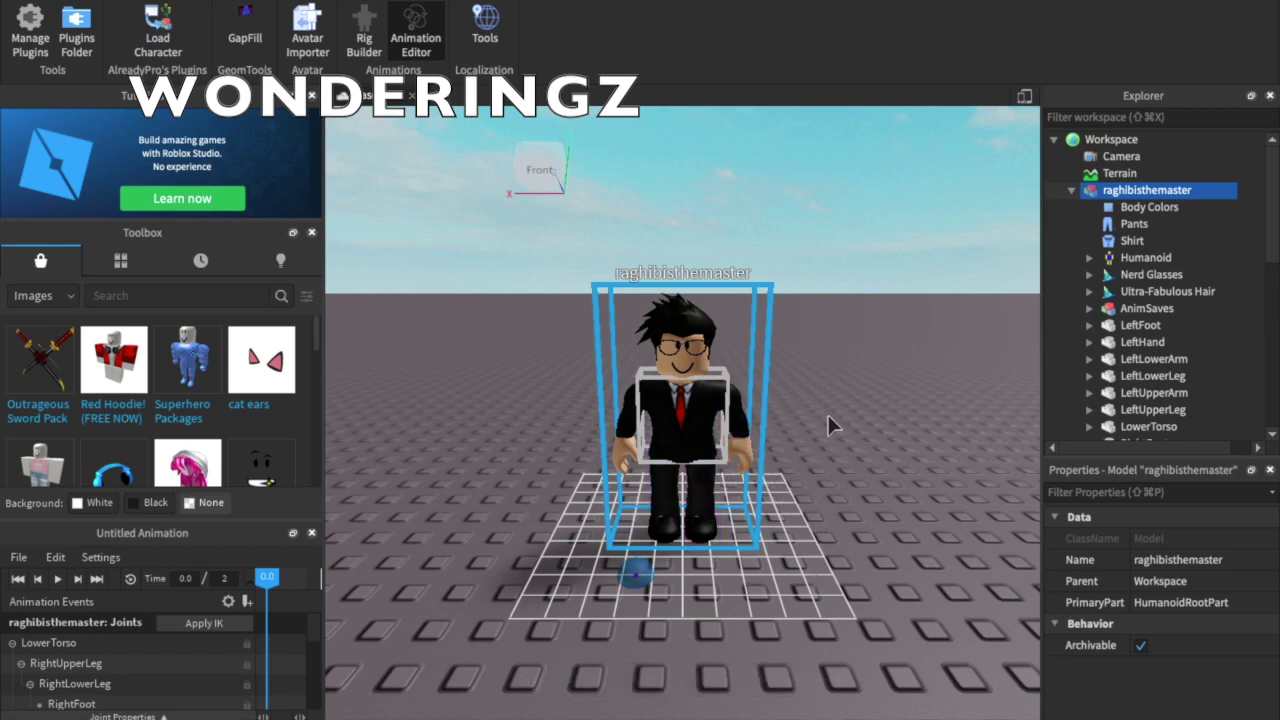
# Rotate the character's left upper arm outward from the body at time 0.0.
pyautogui.click(735, 415)
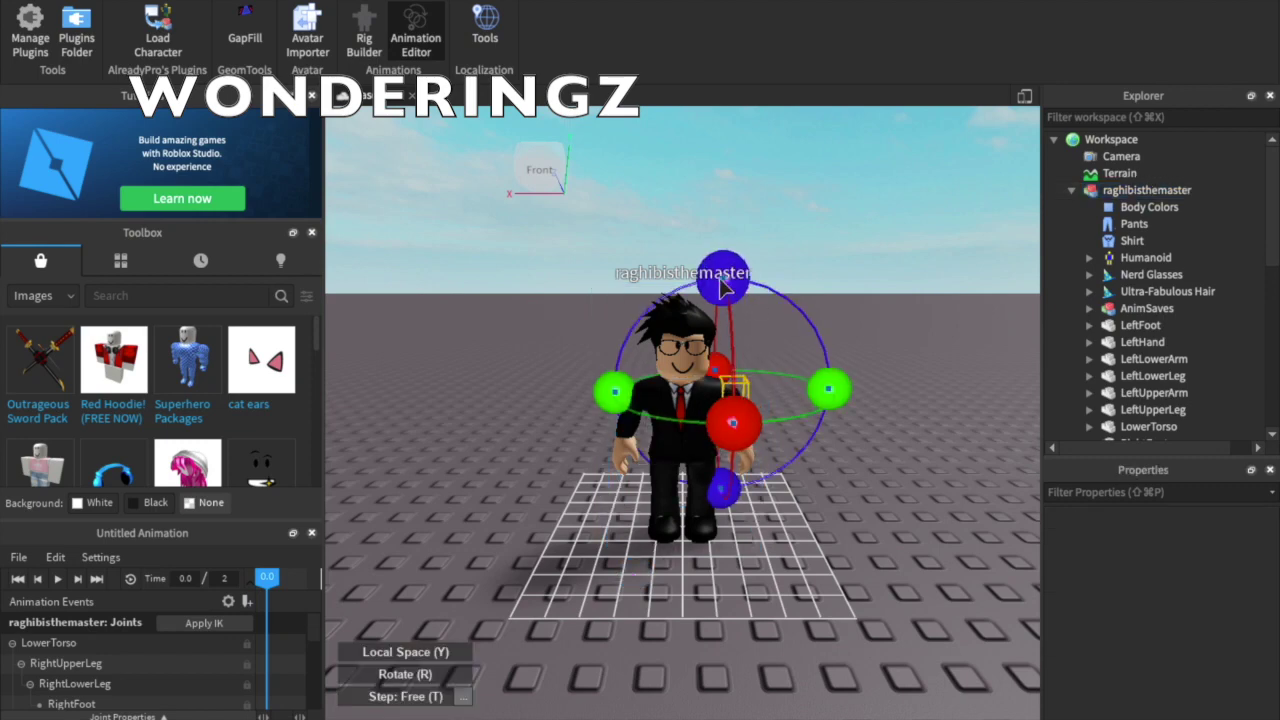
pyautogui.moveTo(702, 278); pyautogui.dragTo(703, 279)
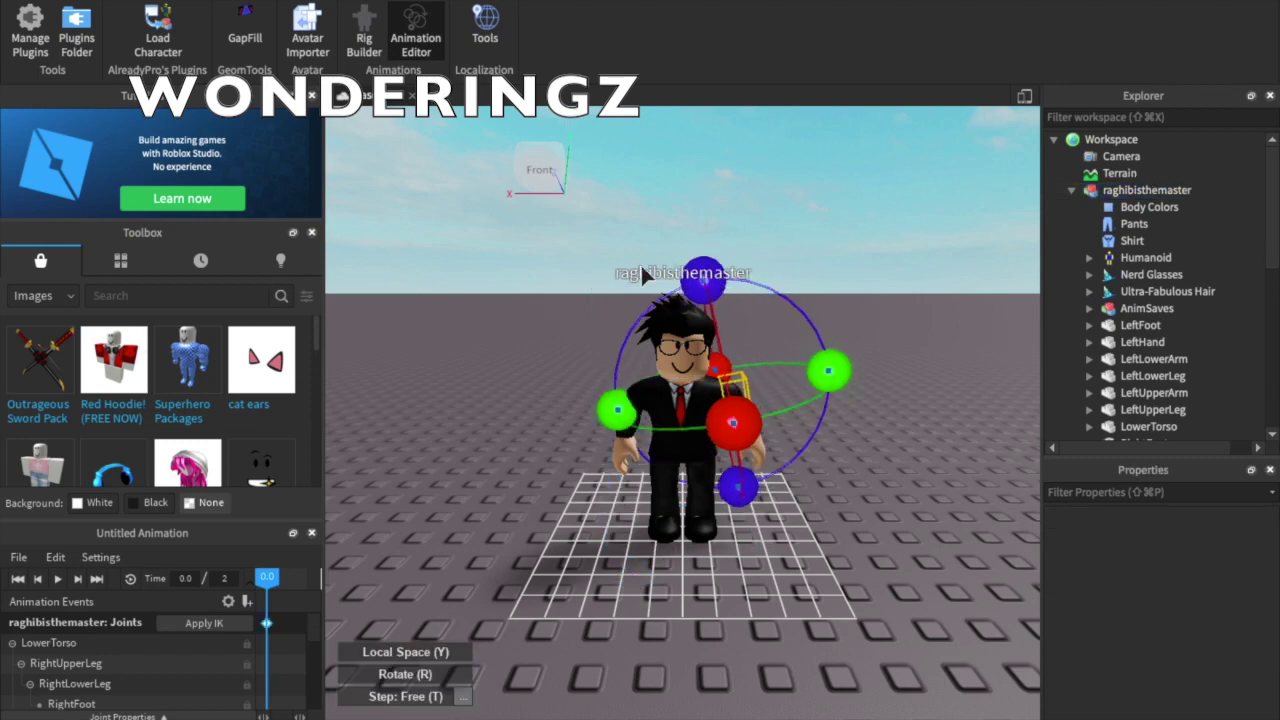
pyautogui.click(202, 3)
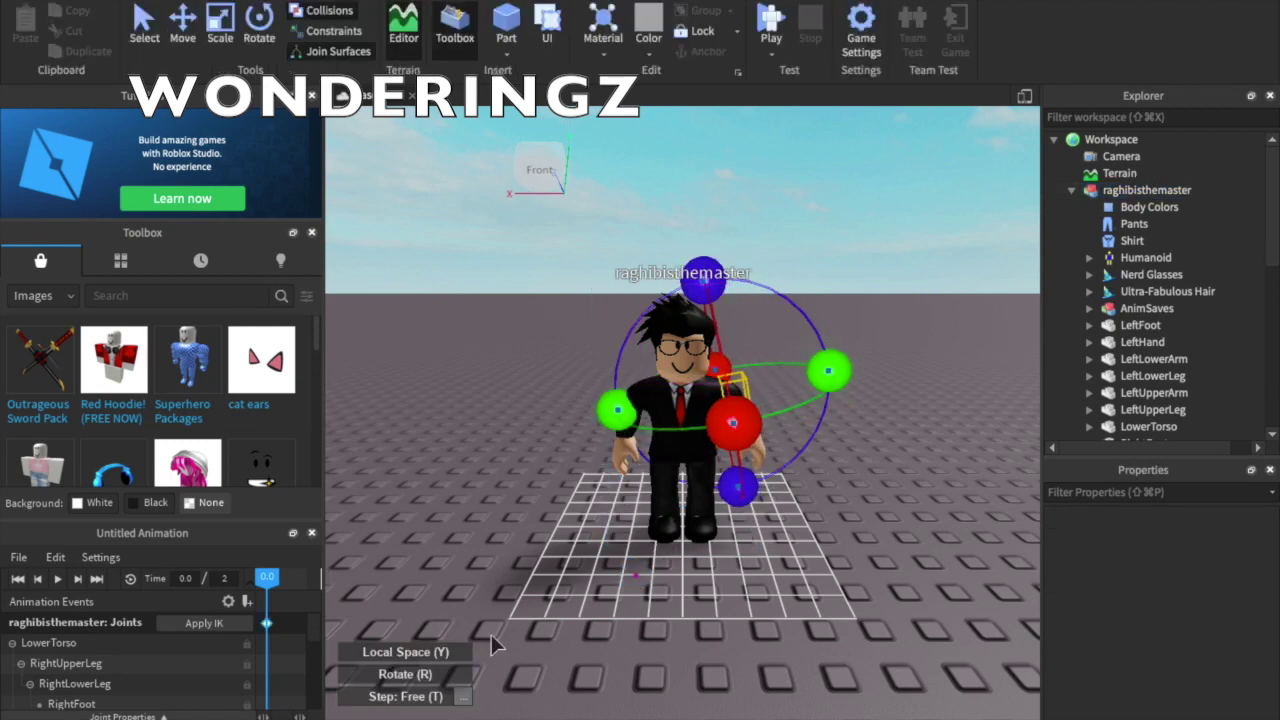
pyautogui.click(929, 404)
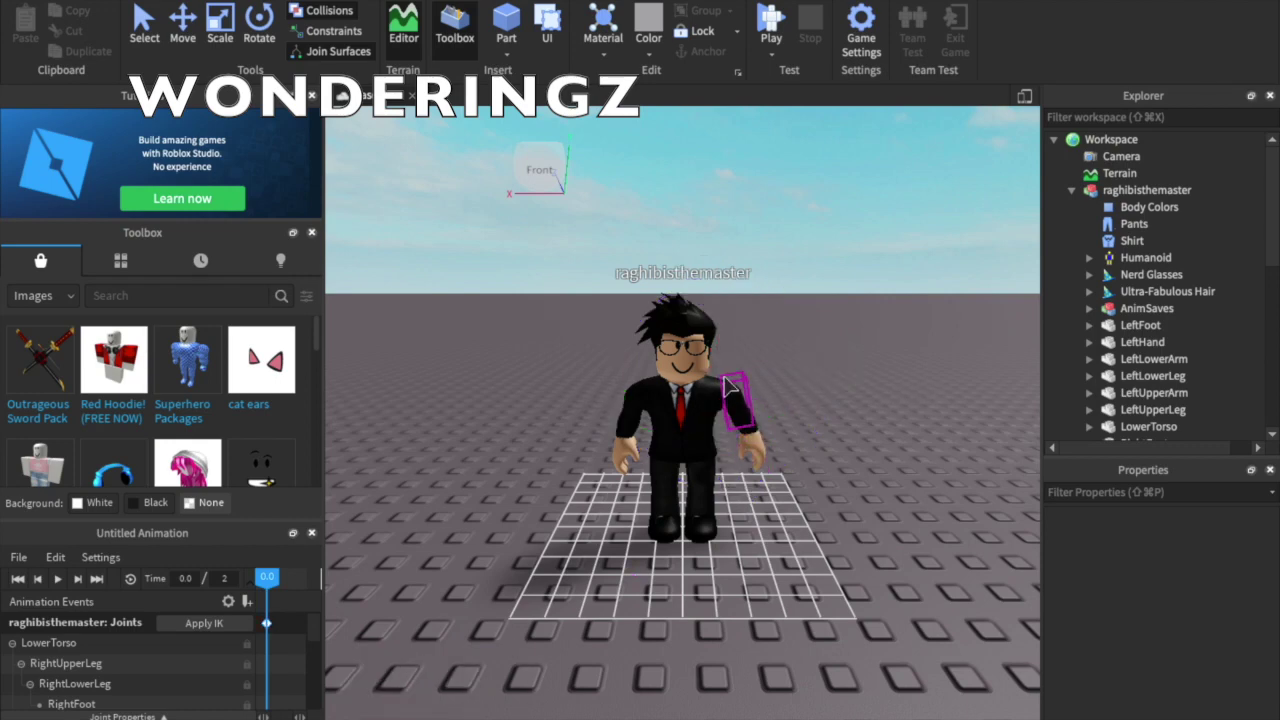
pyautogui.click(726, 400)
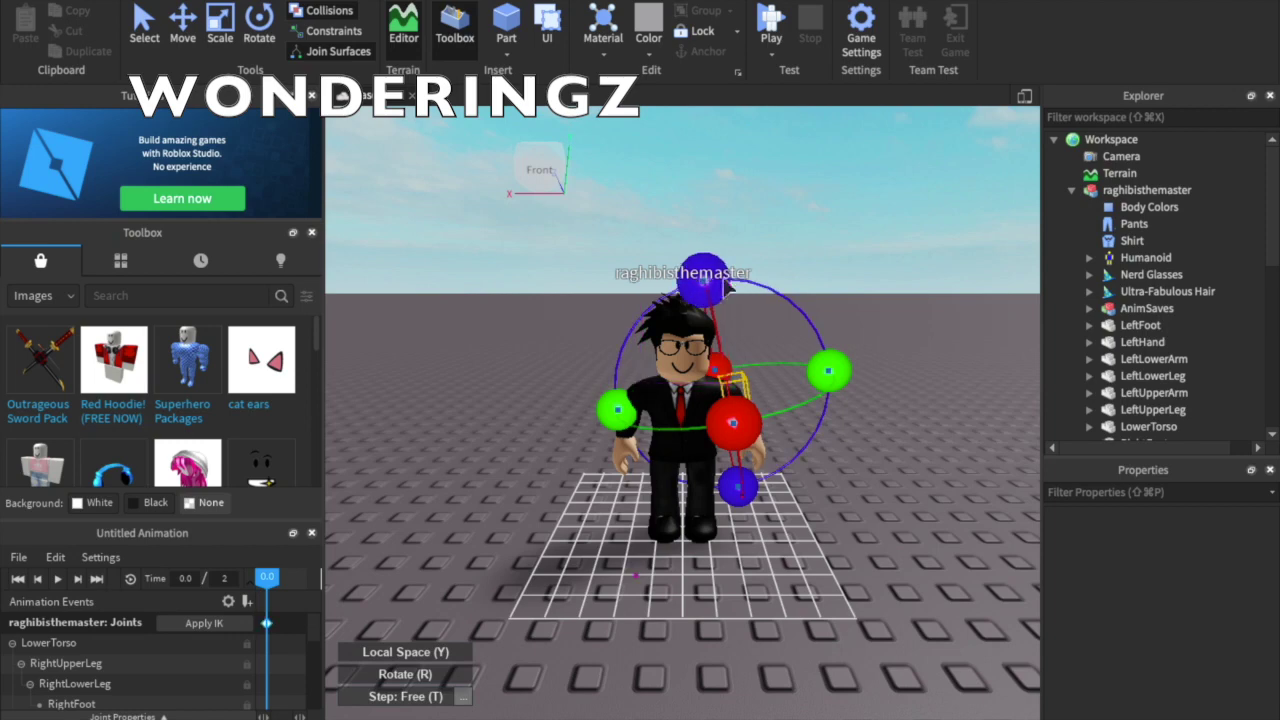
pyautogui.moveTo(714, 282); pyautogui.dragTo(685, 282)
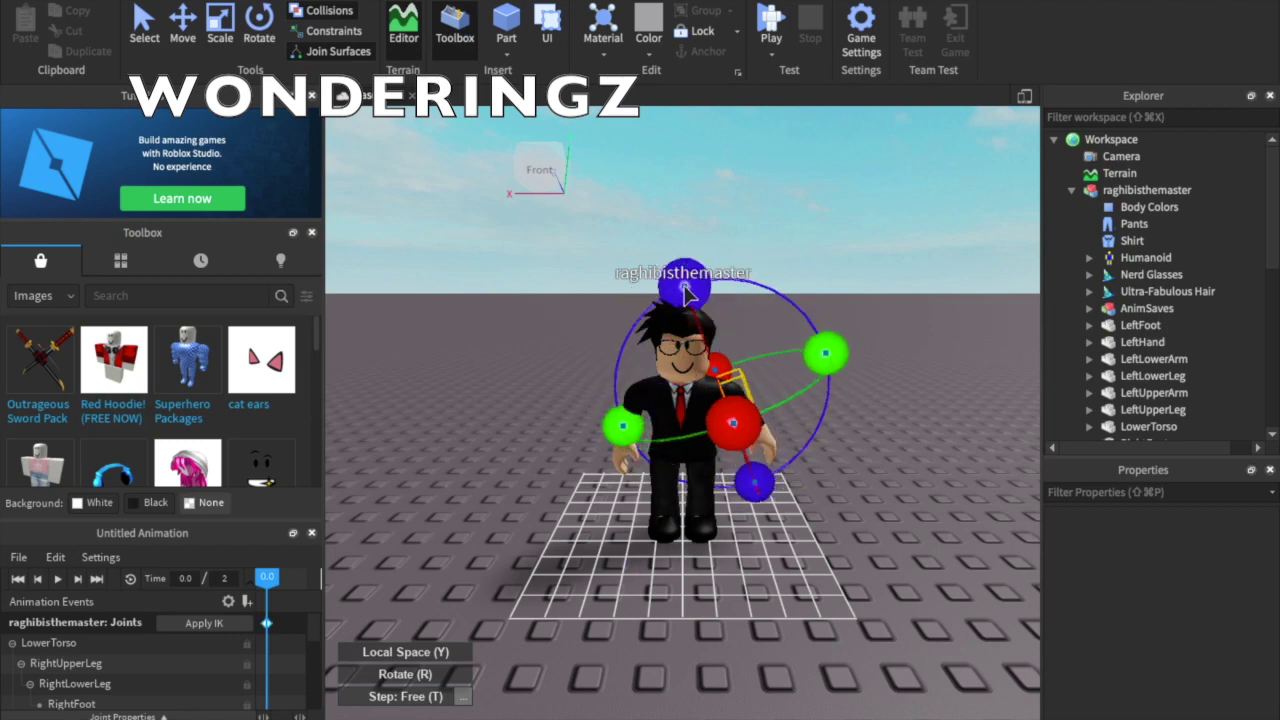
pyautogui.click(794, 285)
# Rotate the left lower arm inward at the elbow so the hand rests on the hip.
pyautogui.click(745, 418)
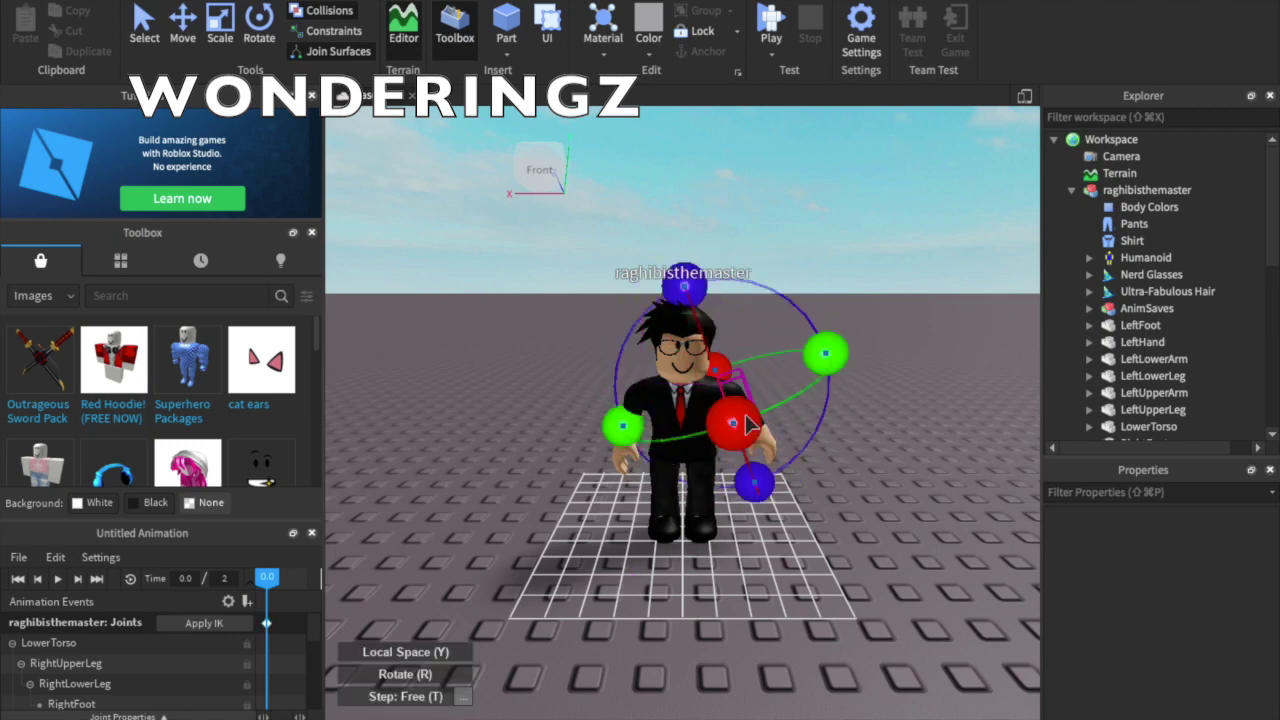
pyautogui.click(828, 422)
pyautogui.click(760, 425)
pyautogui.click(842, 422)
pyautogui.click(760, 425)
pyautogui.click(900, 456)
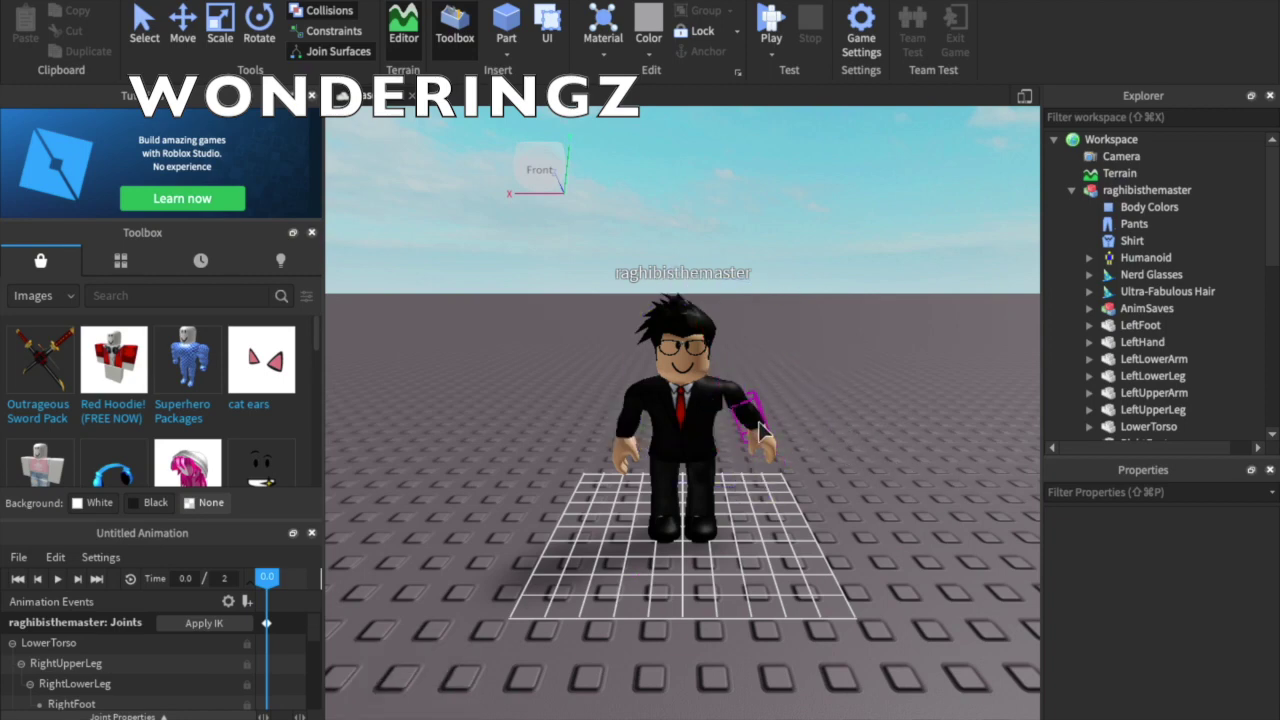
pyautogui.click(758, 422)
pyautogui.moveTo(720, 309); pyautogui.dragTo(920, 325)
pyautogui.click(920, 325)
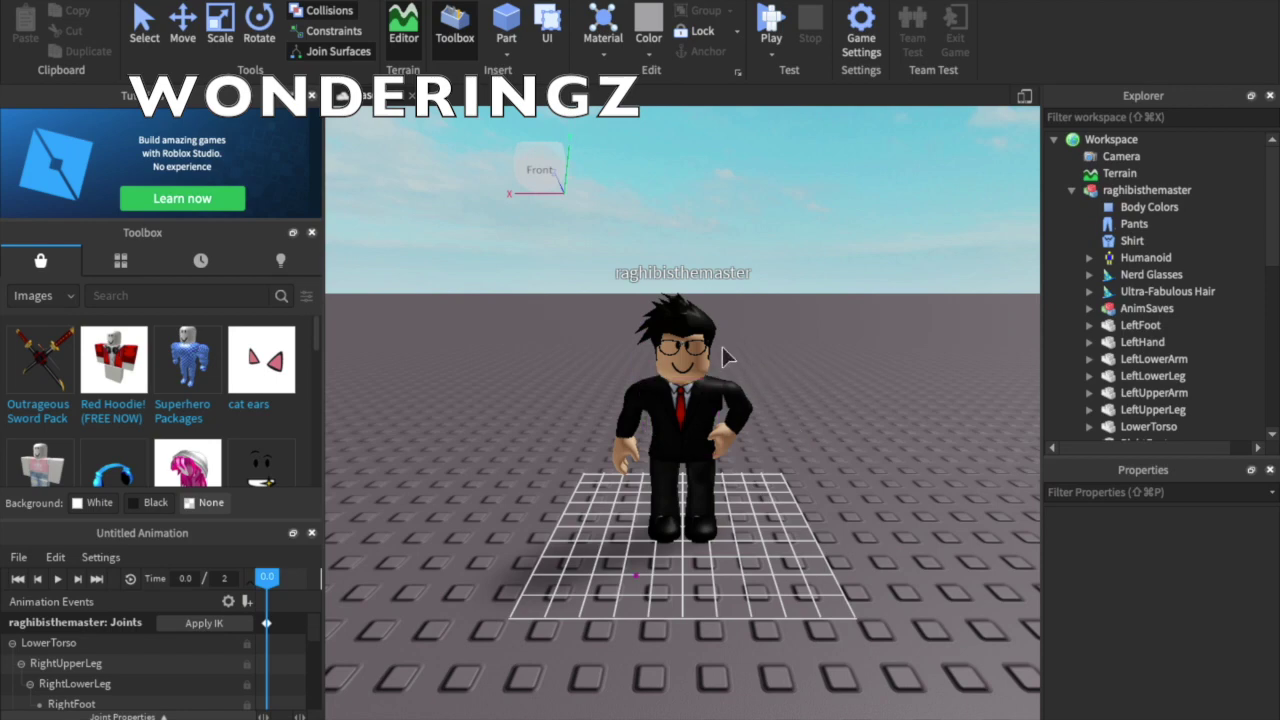
# Tilt the character's head slightly toward its left shoulder and deselect it.
pyautogui.click(707, 298)
pyautogui.moveTo(706, 246)
pyautogui.mouseDown()
pyautogui.moveTo(749, 249)
pyautogui.moveTo(705, 243)
pyautogui.mouseUp()
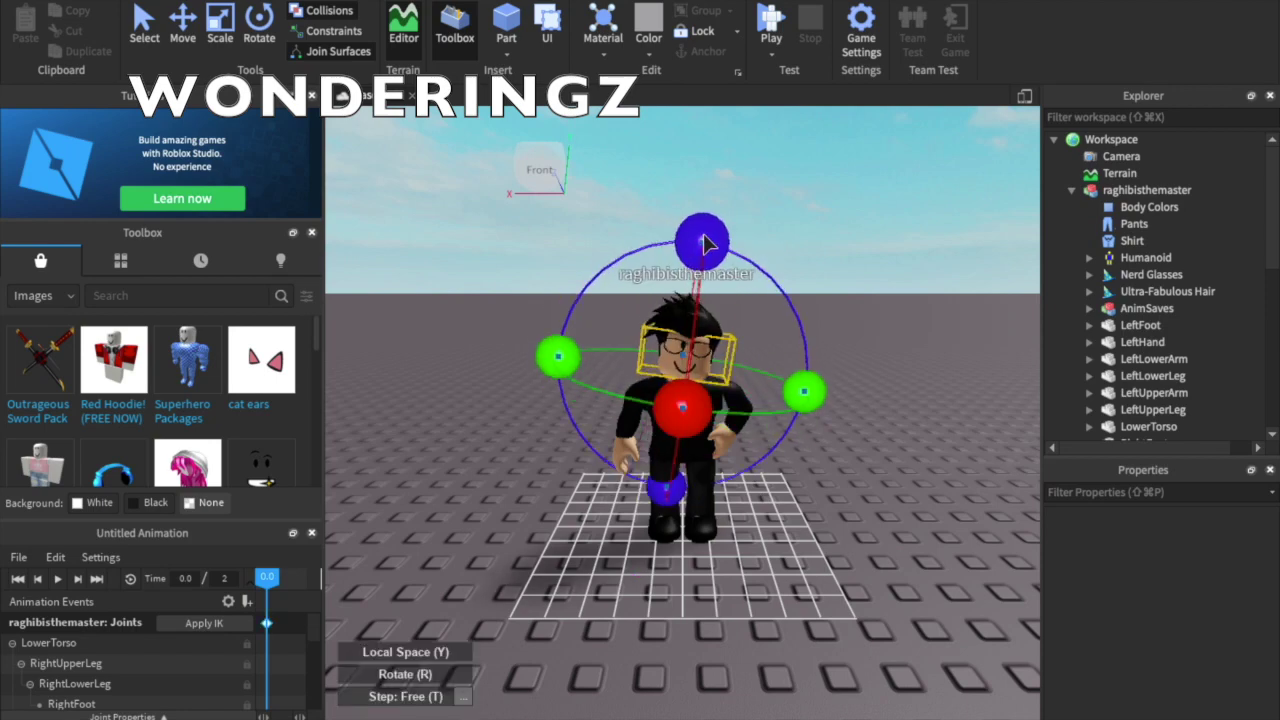
pyautogui.click(848, 271)
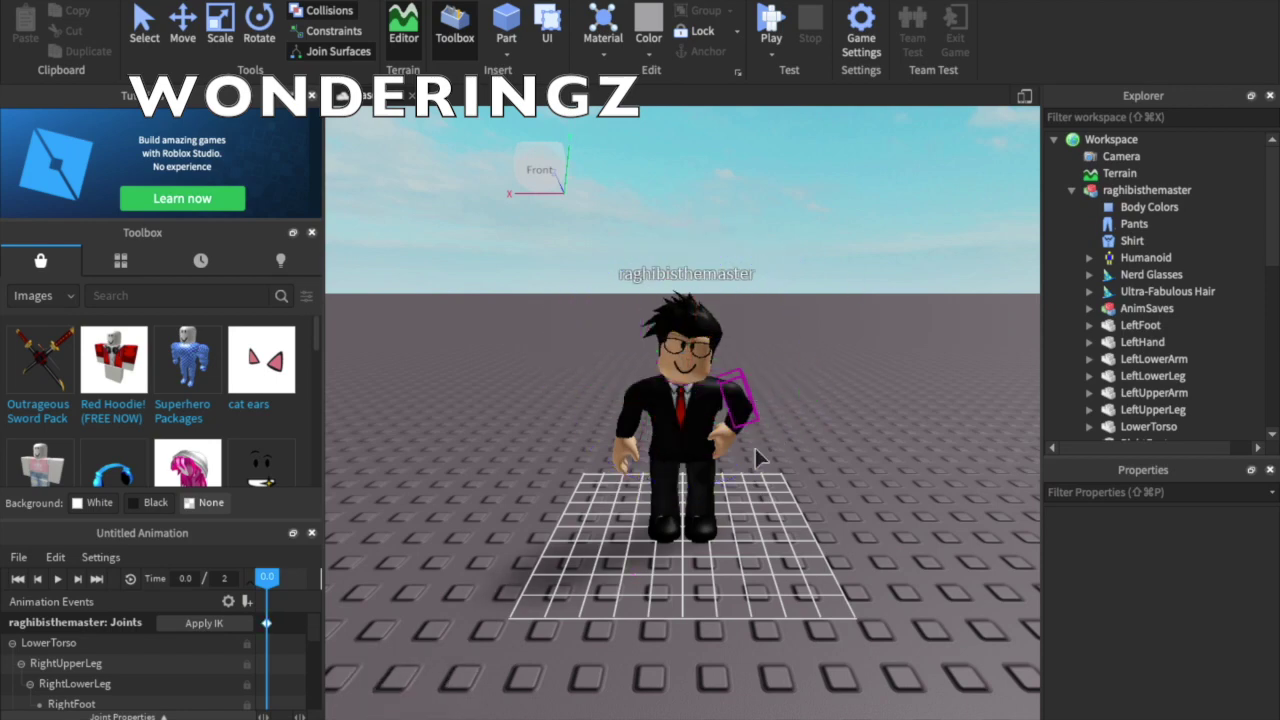
# Adjust the rotation of the character's right upper arm at the shoulder, bringing it in close to the body.
pyautogui.click(632, 399)
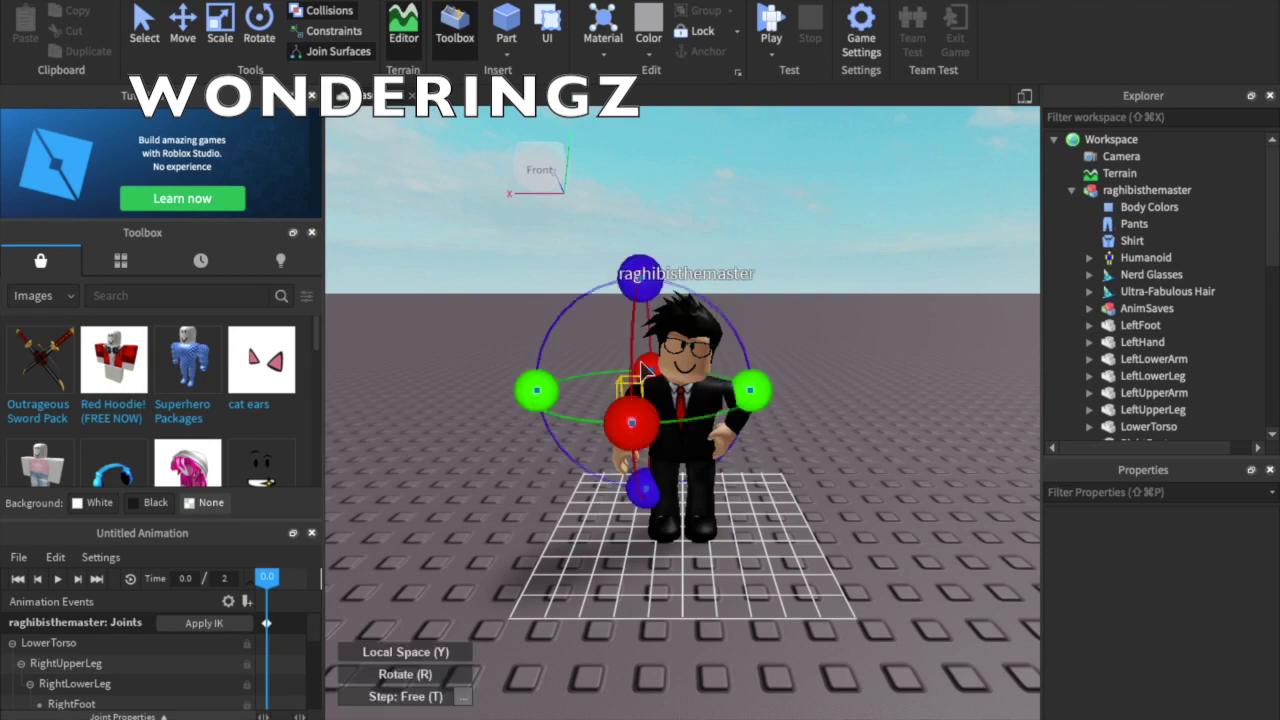
pyautogui.moveTo(642, 280); pyautogui.dragTo(683, 297)
pyautogui.click(858, 351)
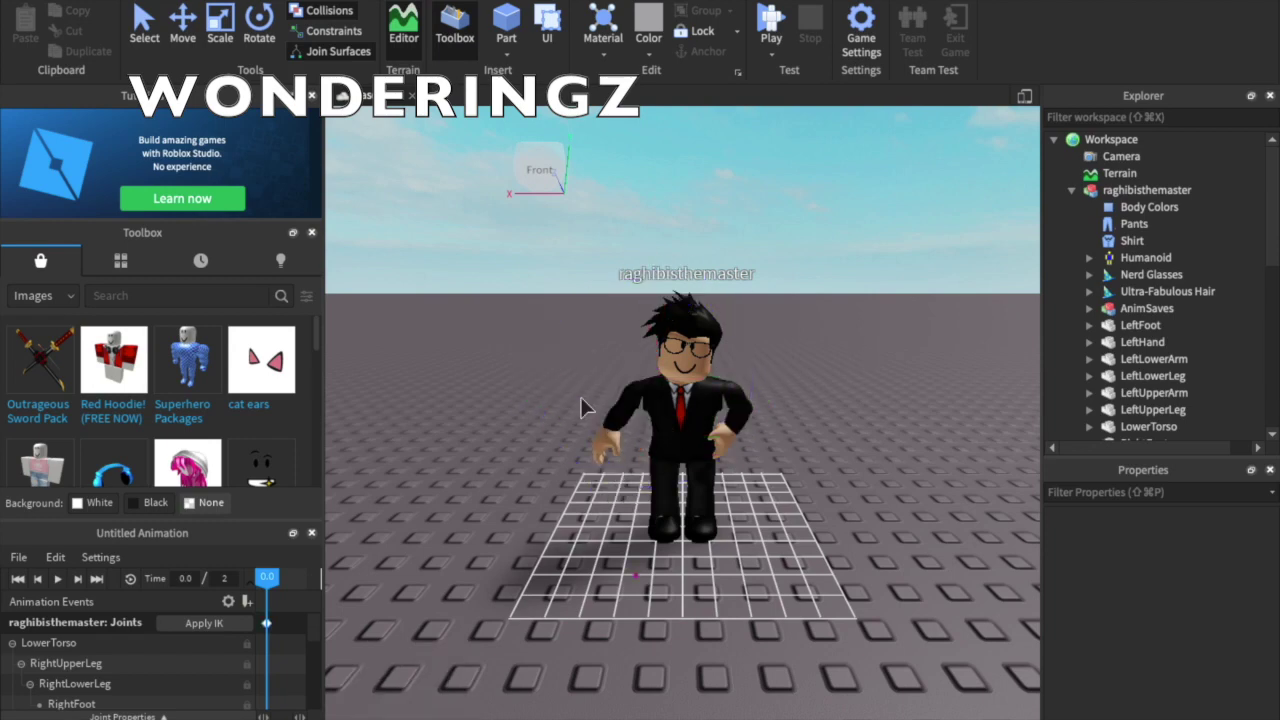
pyautogui.click(605, 435)
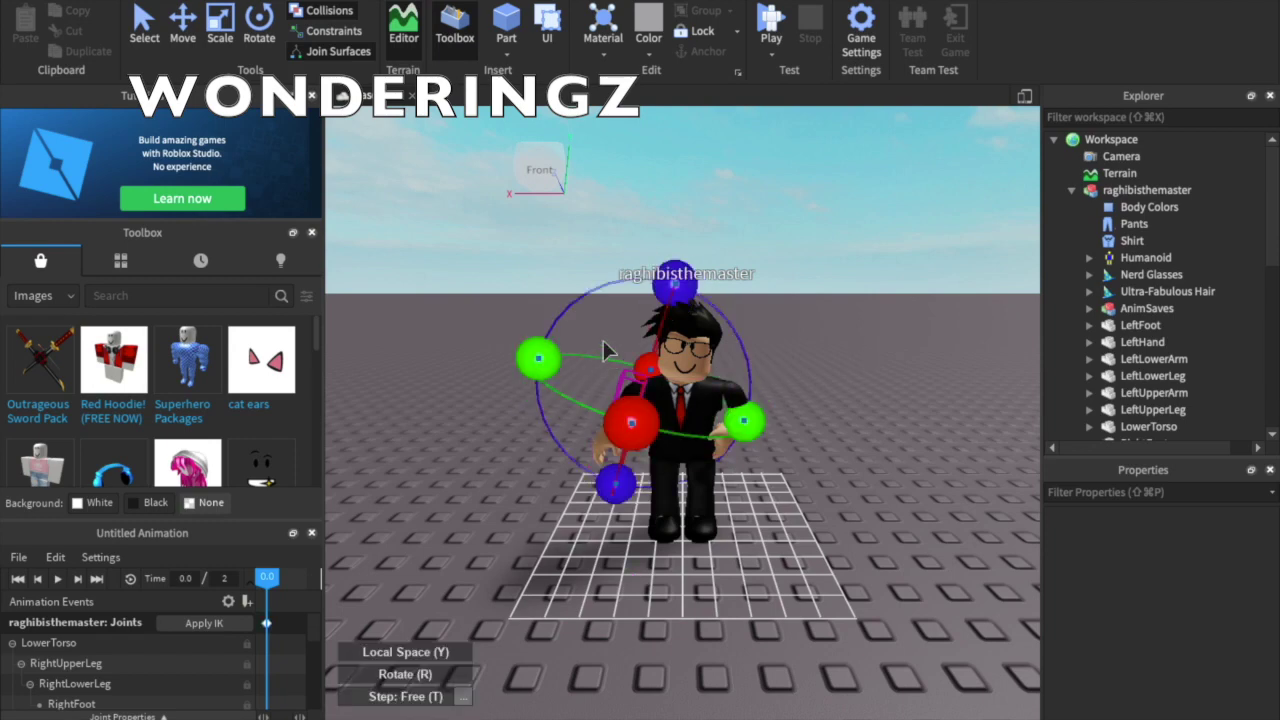
pyautogui.moveTo(673, 286); pyautogui.dragTo(617, 283)
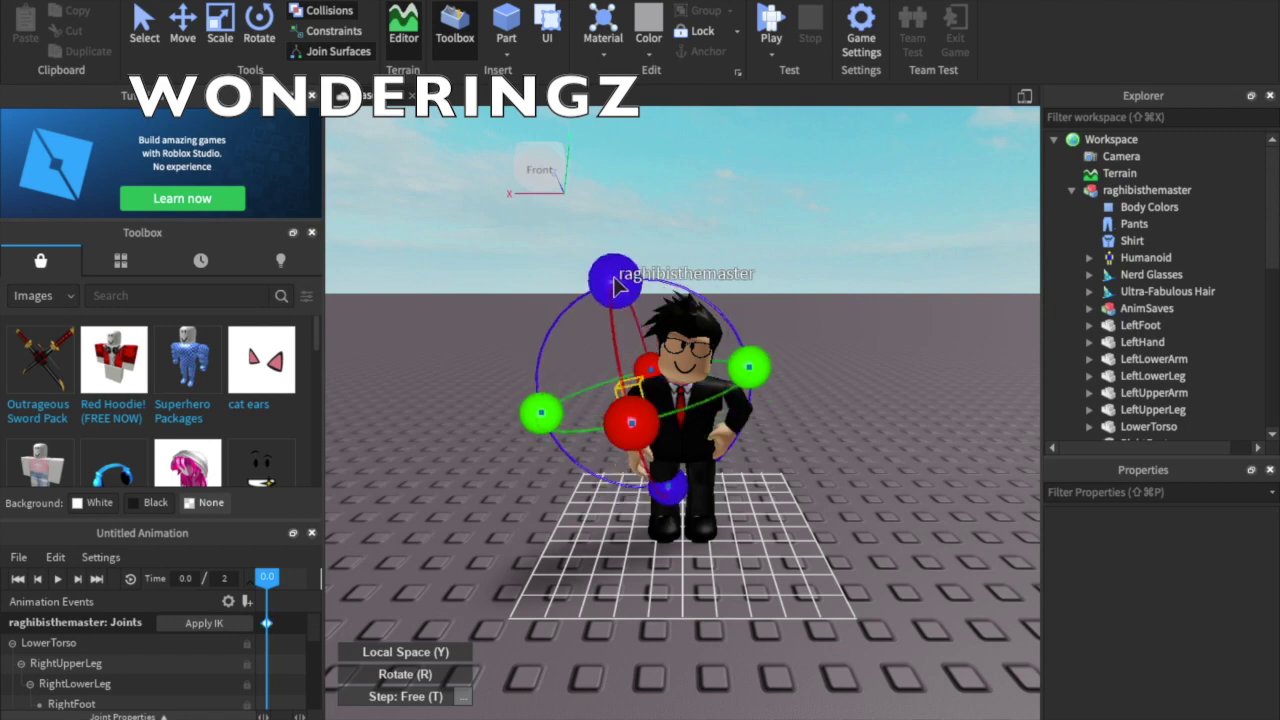
# Tilt the character's head further toward its left shoulder and deselect it.
pyautogui.click(692, 336)
pyautogui.moveTo(707, 243); pyautogui.dragTo(727, 249)
pyautogui.click(830, 294)
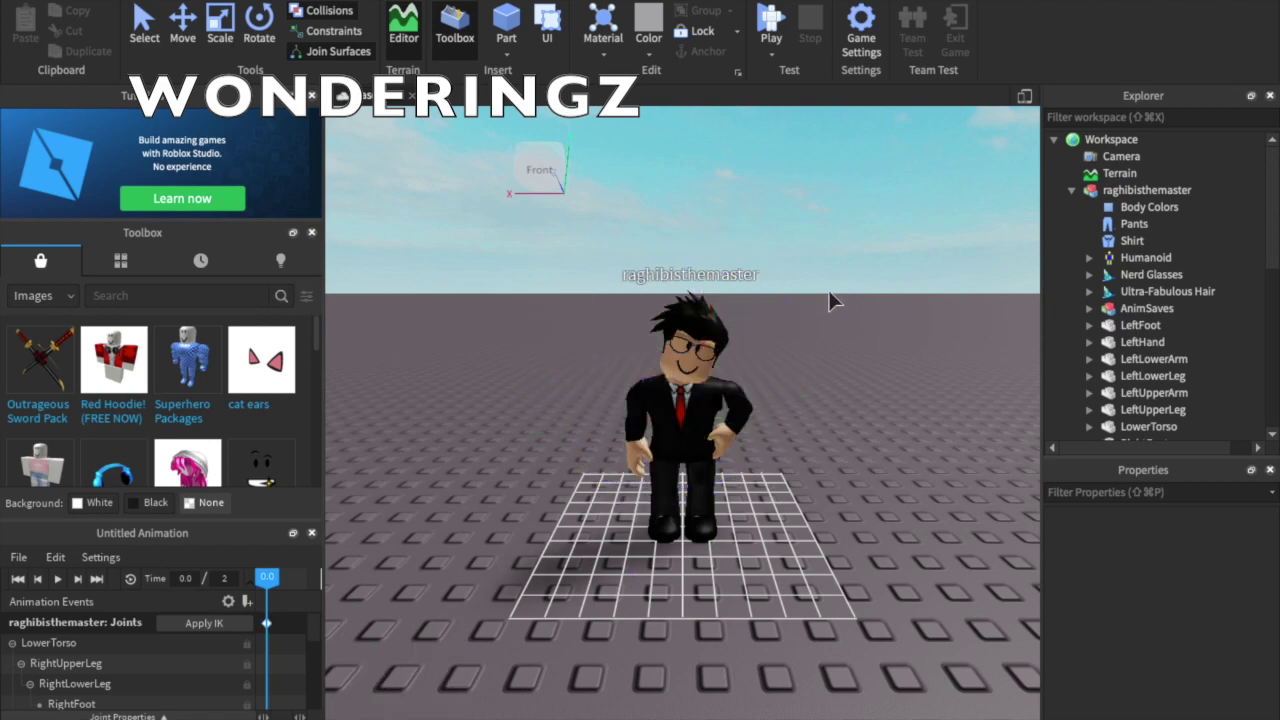
# Swing the character's left upper leg backward at the hip.
pyautogui.scroll(2, 688, 512)
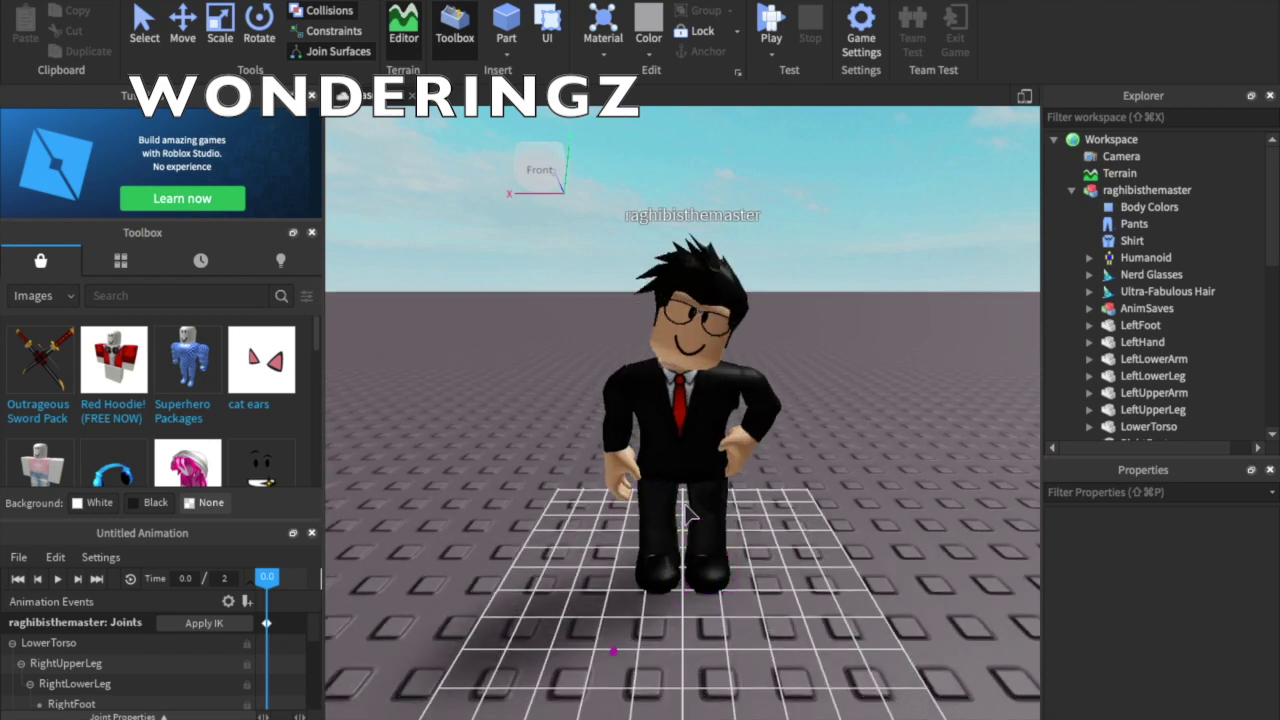
pyautogui.click(700, 508)
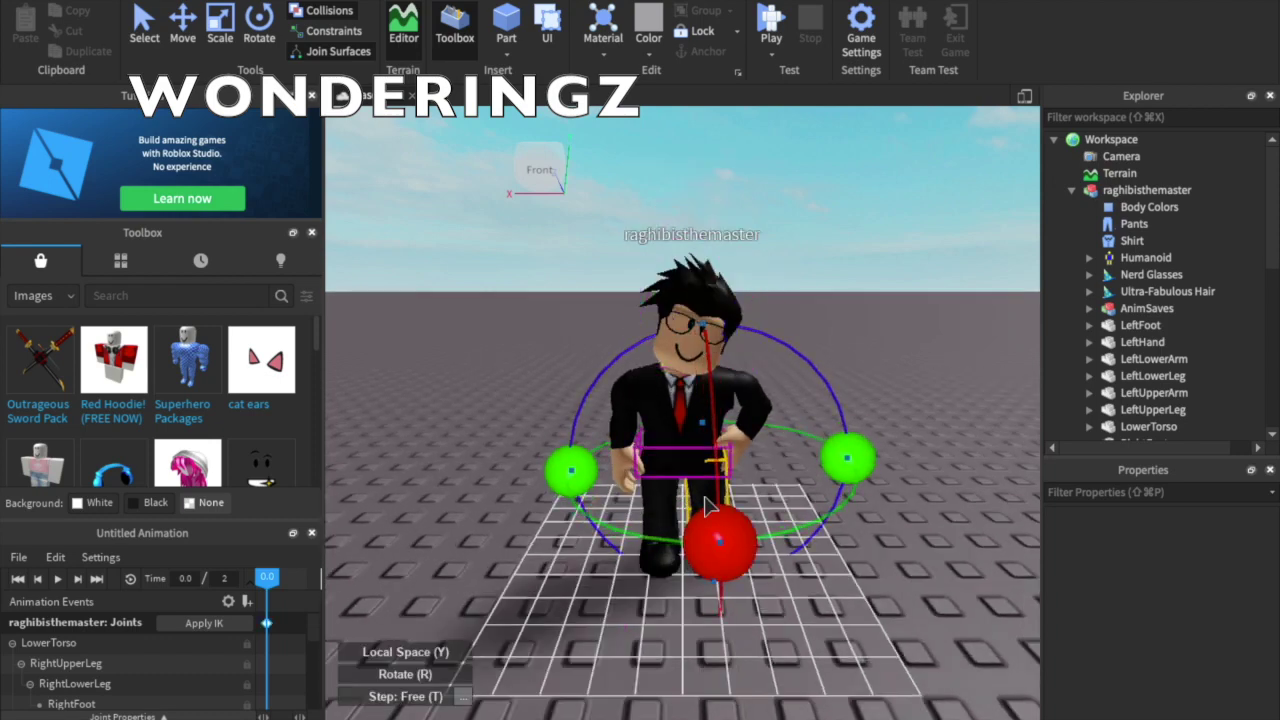
pyautogui.moveTo(728, 557); pyautogui.dragTo(728, 592)
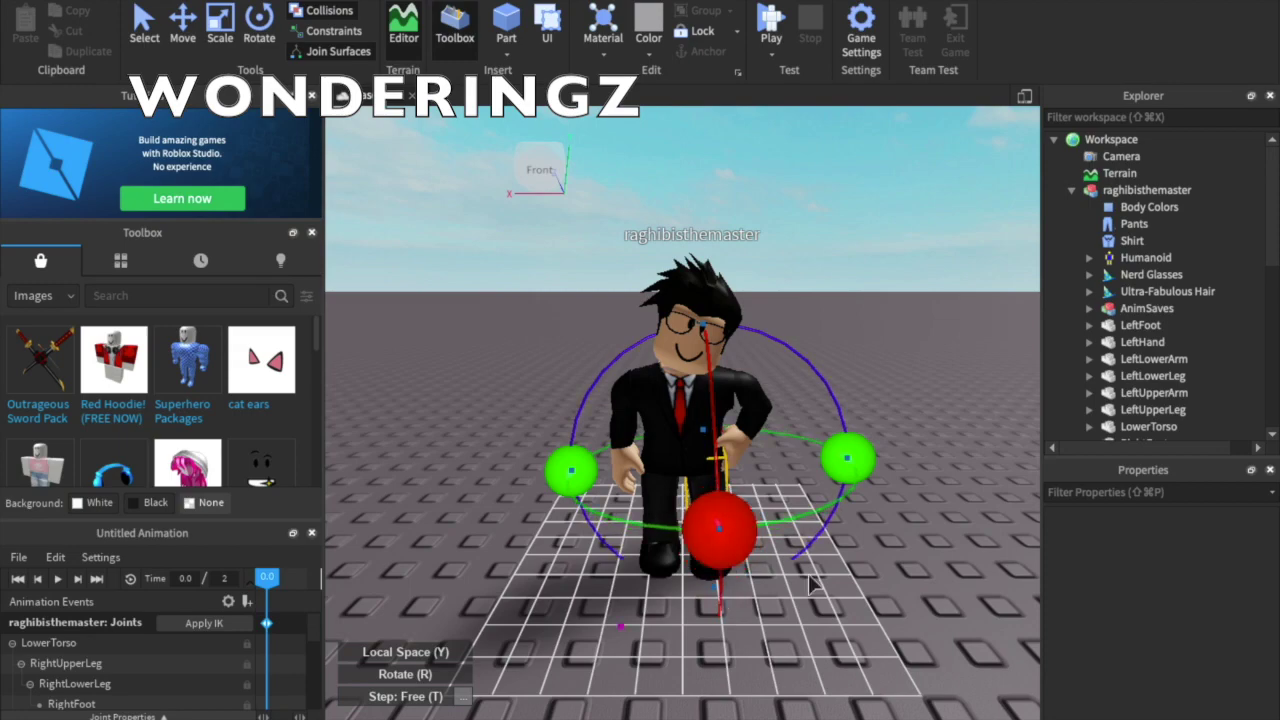
pyautogui.moveTo(812, 585); pyautogui.dragTo(808, 574, button='right')
pyautogui.press('w')
pyautogui.press('a')
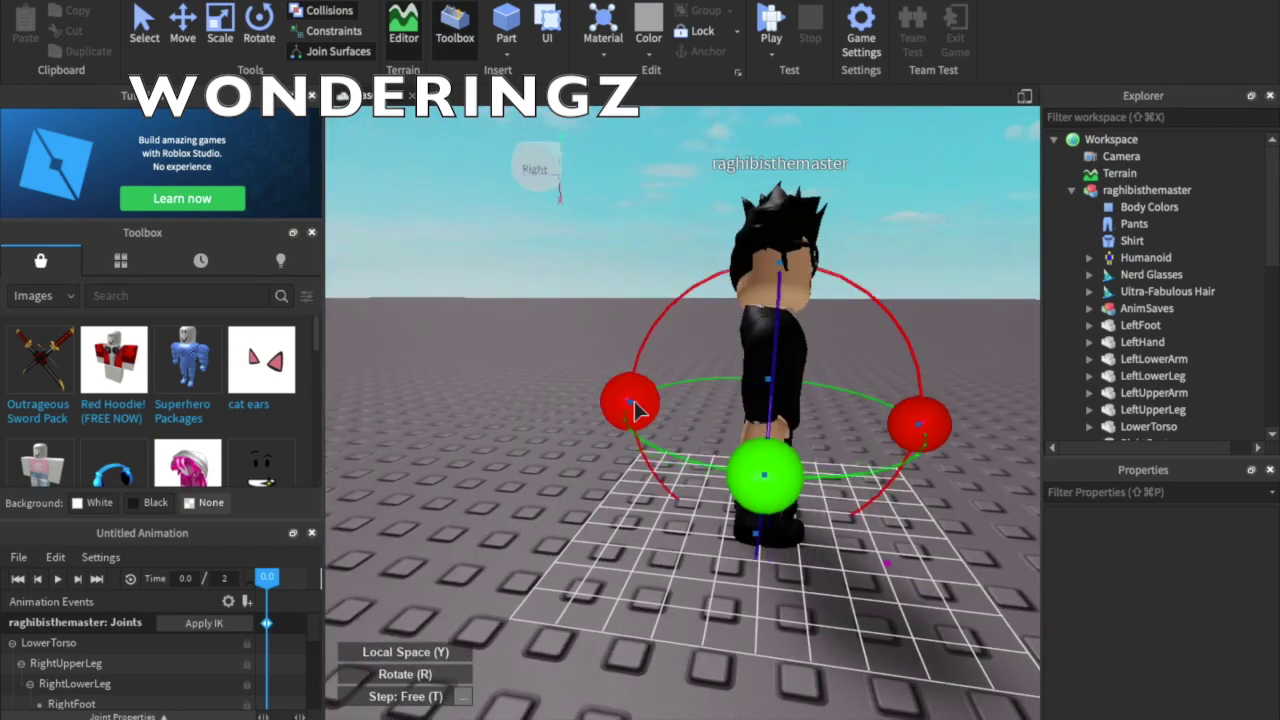
pyautogui.moveTo(635, 410); pyautogui.dragTo(932, 464)
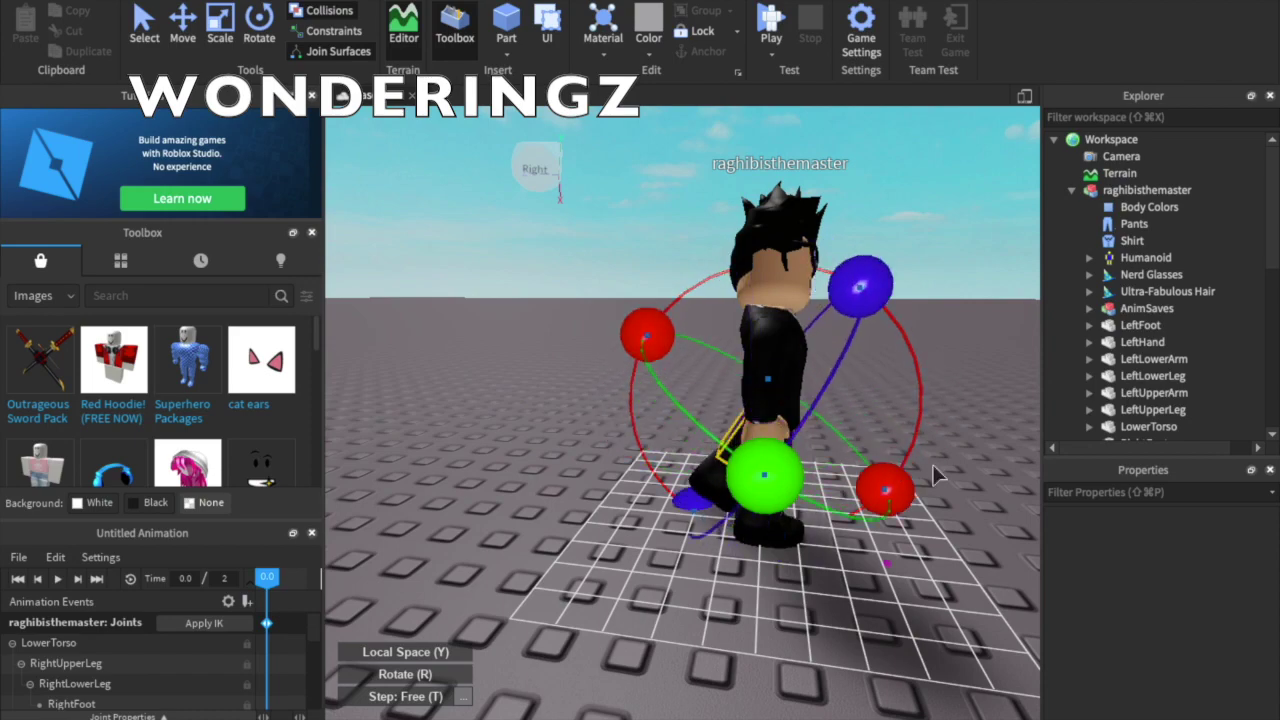
pyautogui.moveTo(932, 464); pyautogui.dragTo(931, 464, button='right')
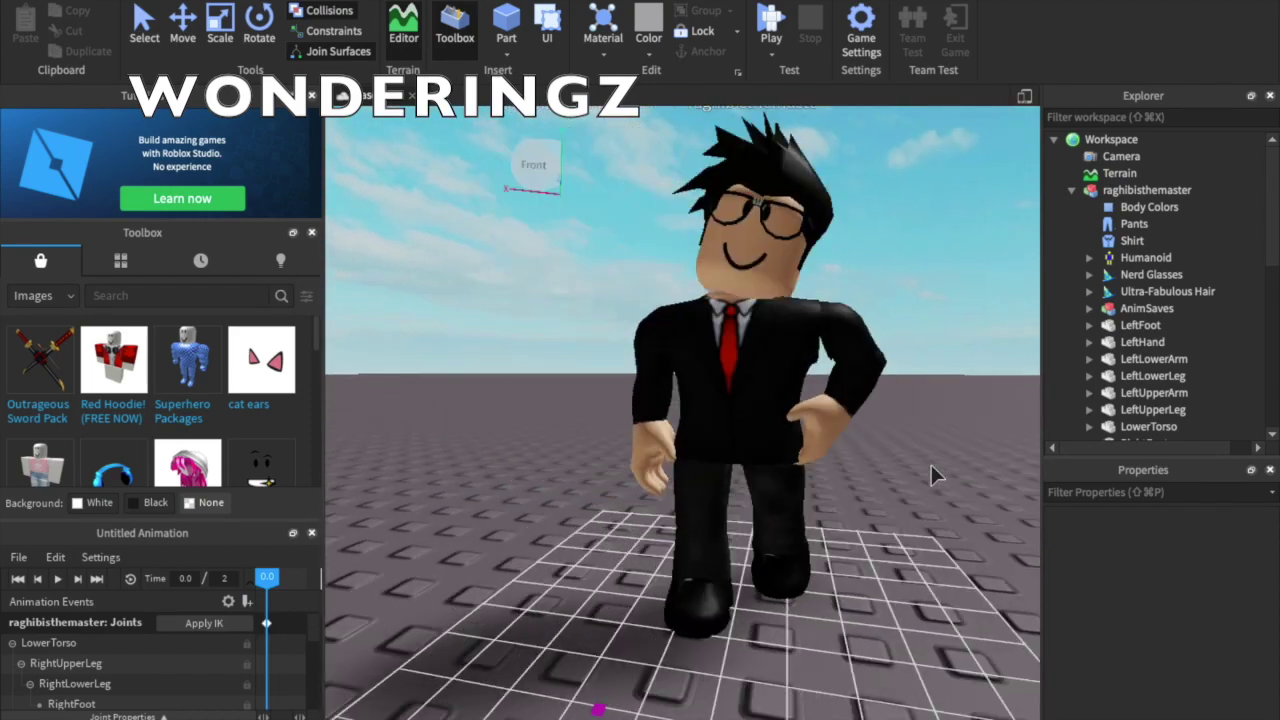
# Bend the character's left lower leg further backward at the knee.
pyautogui.click(788, 550)
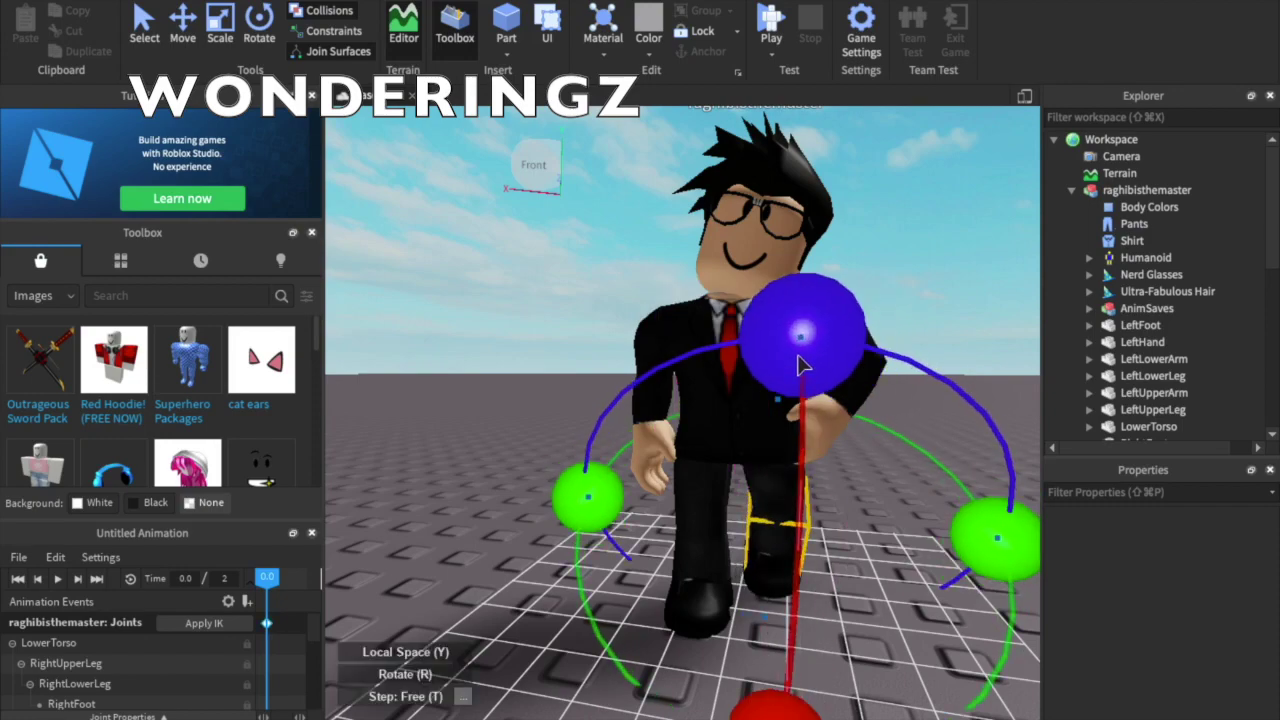
pyautogui.moveTo(882, 432); pyautogui.dragTo(882, 428, button='right')
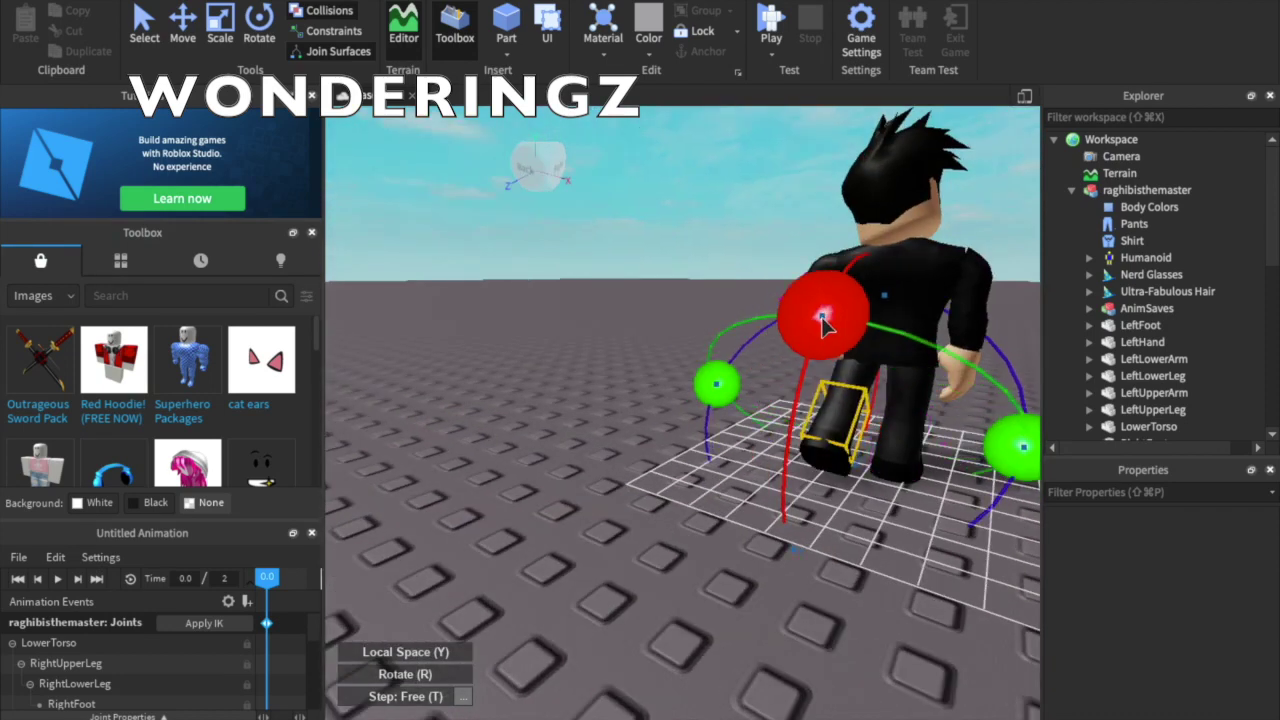
pyautogui.moveTo(822, 317); pyautogui.dragTo(835, 321, button='right')
pyautogui.scroll(-8, 823, 320)
pyautogui.scroll(3, 823, 322)
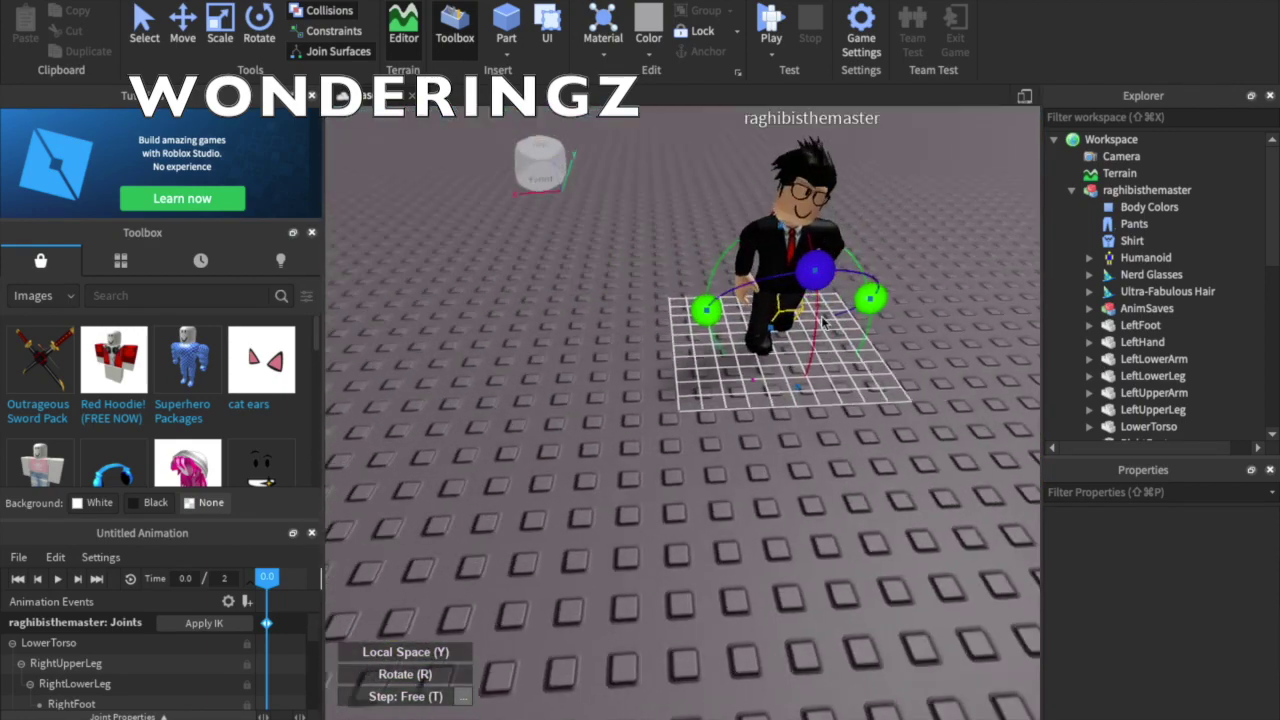
pyautogui.scroll(6, 824, 322)
pyautogui.scroll(-3, 824, 322)
pyautogui.moveTo(824, 322); pyautogui.dragTo(822, 322, button='right')
pyautogui.scroll(3, 824, 322)
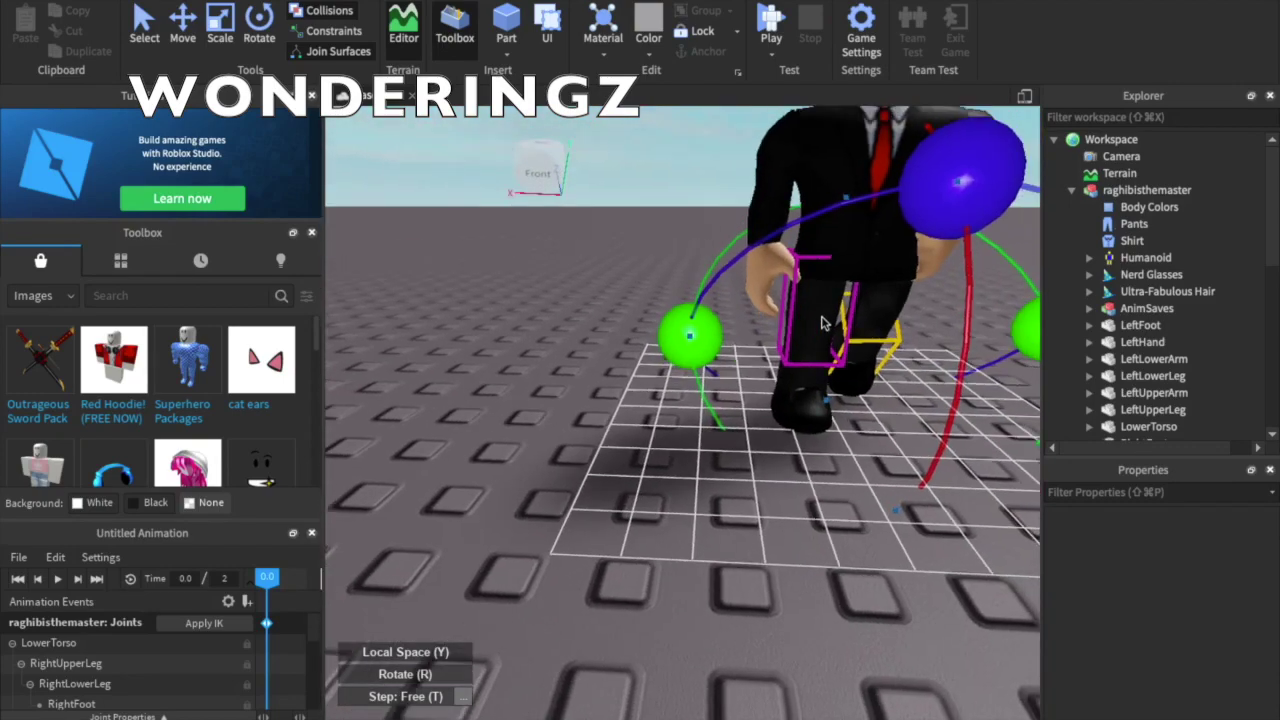
# Rotate the character's right lower leg slightly at the knee, deselect it and view the whole pose from the front.
pyautogui.click(821, 321)
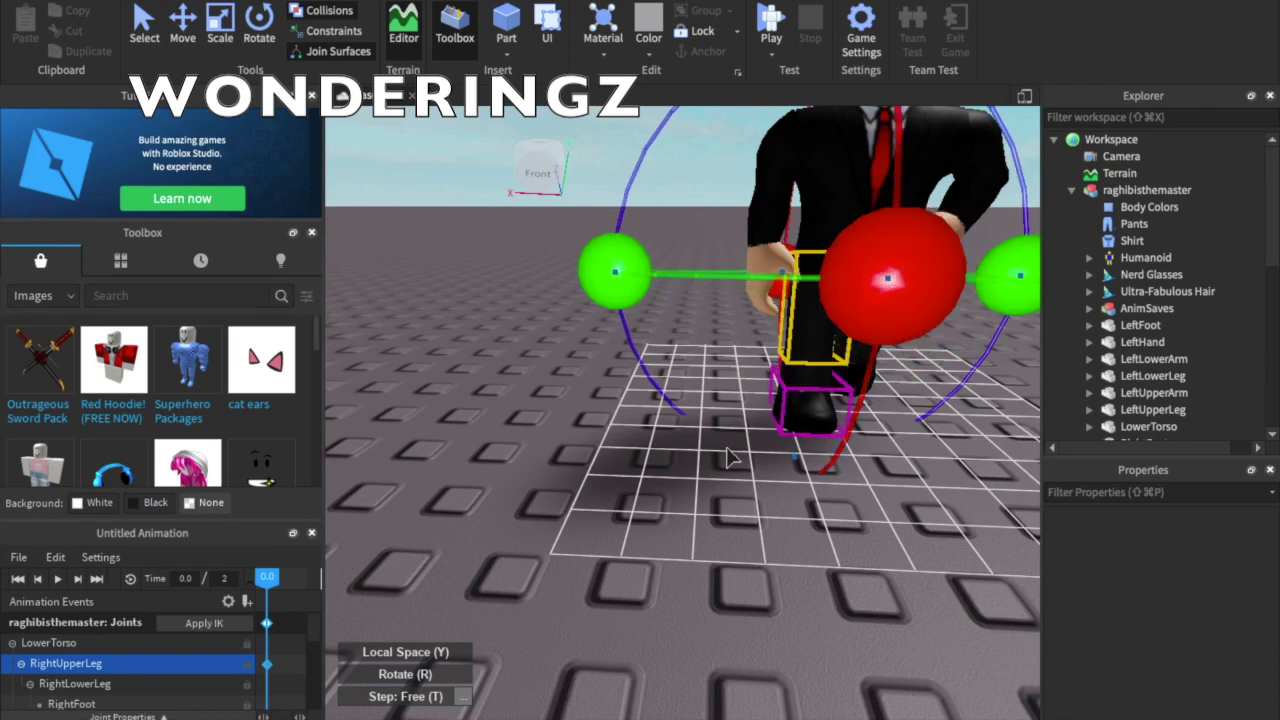
pyautogui.click(812, 385)
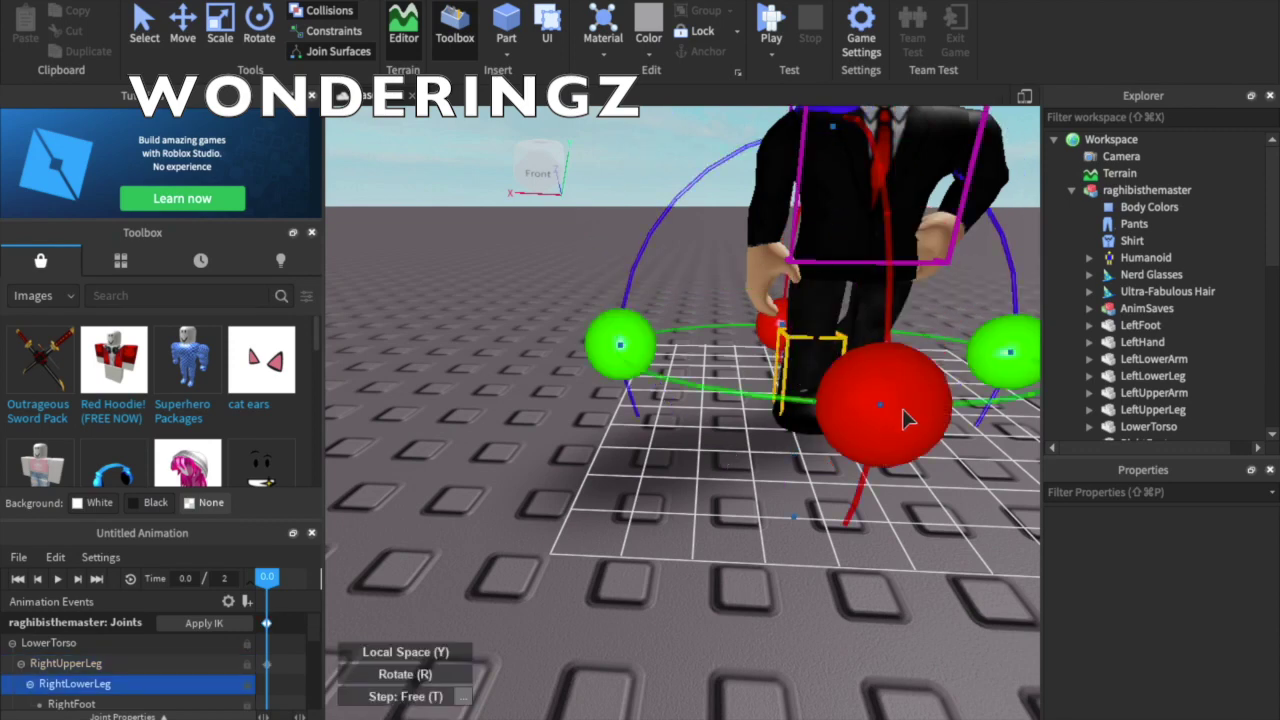
pyautogui.moveTo(902, 410); pyautogui.dragTo(901, 490)
pyautogui.click(901, 532)
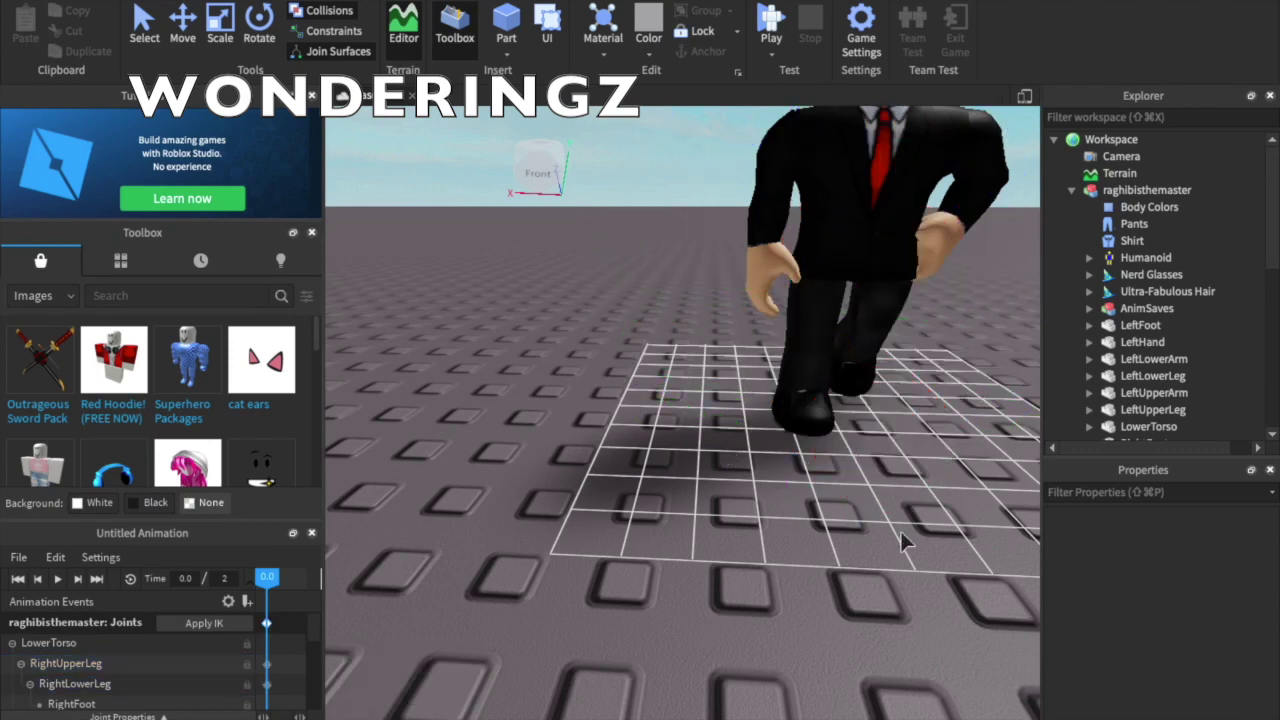
pyautogui.press('s')
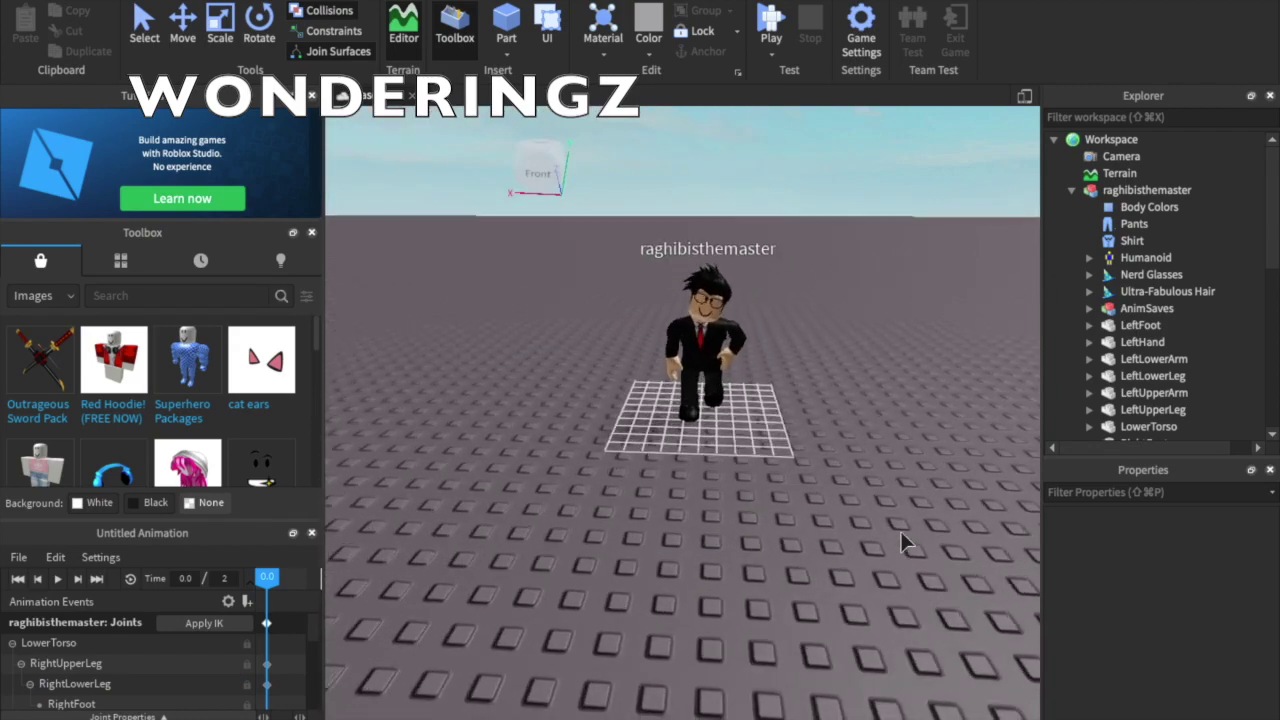
pyautogui.press('w')
pyautogui.moveTo(901, 532); pyautogui.dragTo(902, 532, button='right')
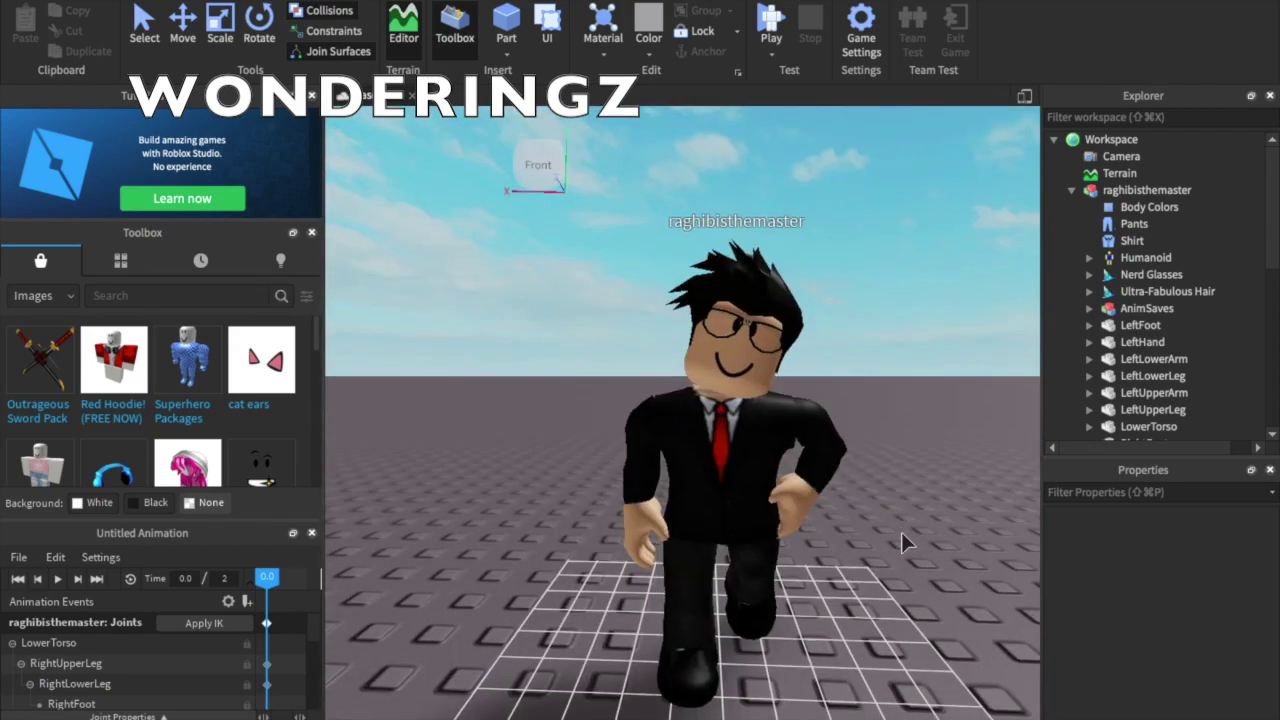
# Browse the image and mesh assets in the Toolbox, ending back on the Images category.
pyautogui.scroll(-5, 203, 417)
pyautogui.scroll(3, 230, 414)
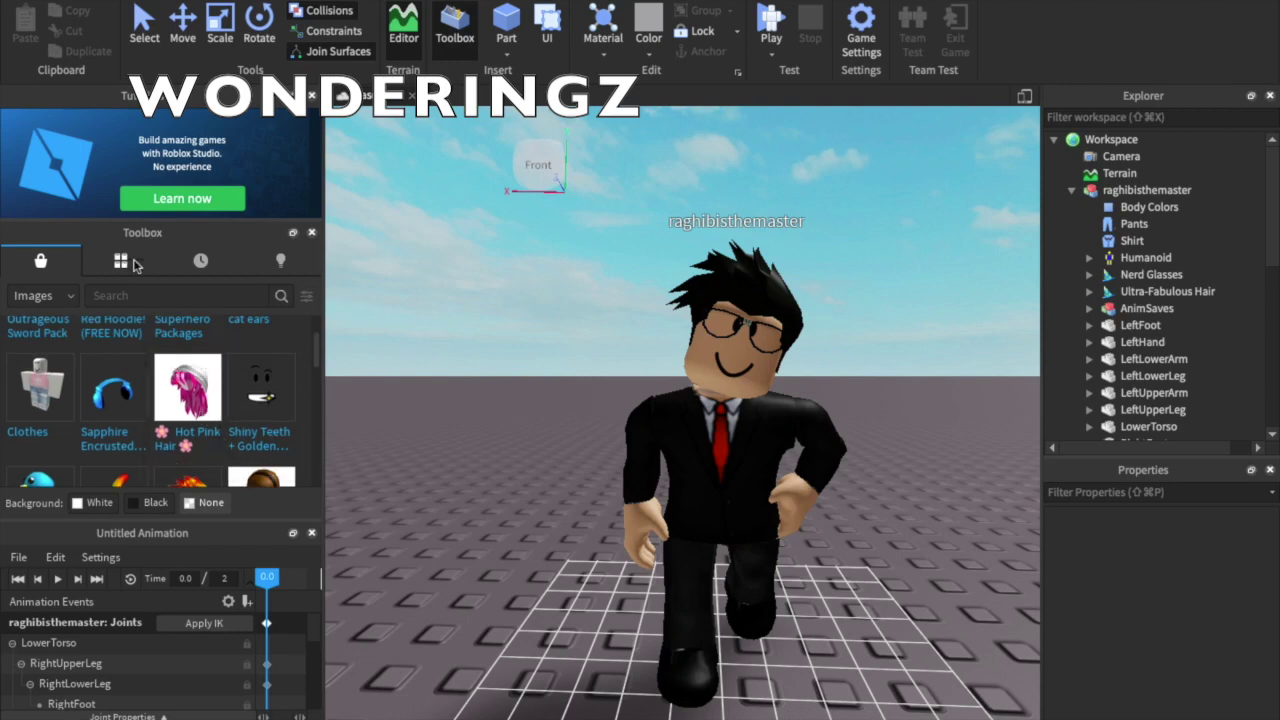
pyautogui.click(62, 291)
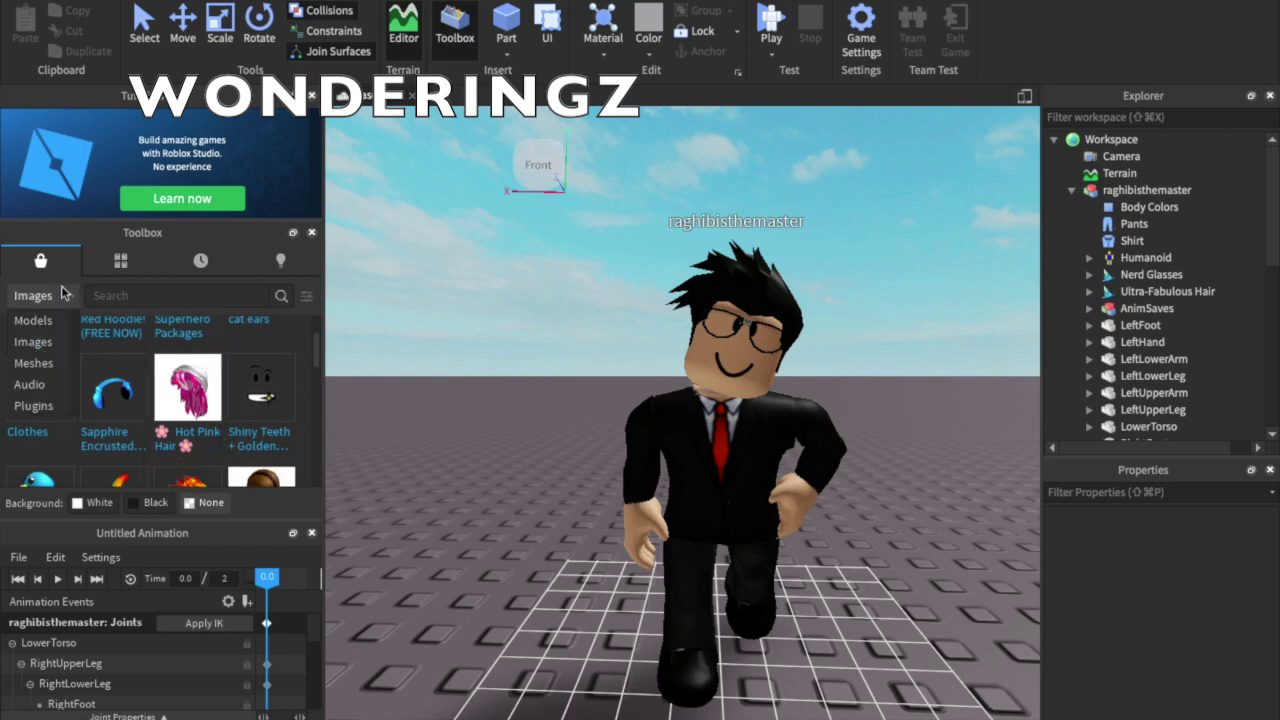
pyautogui.click(50, 364)
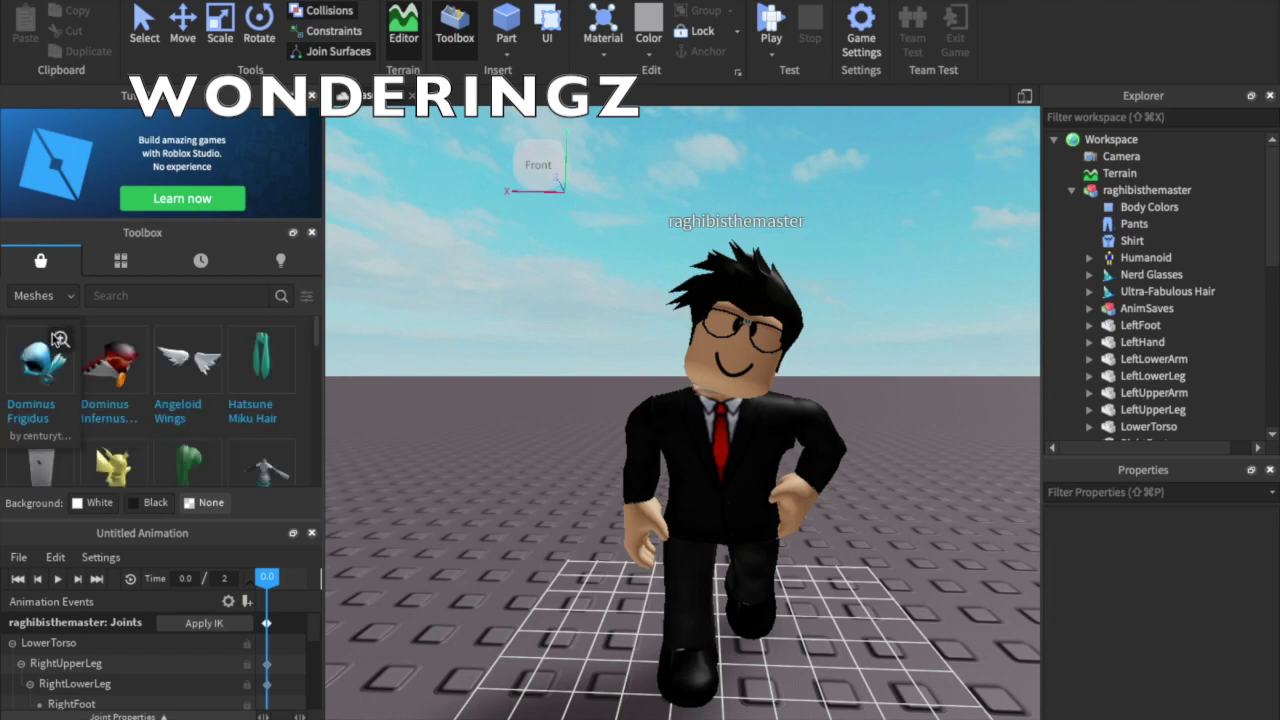
pyautogui.scroll(-1, 158, 360)
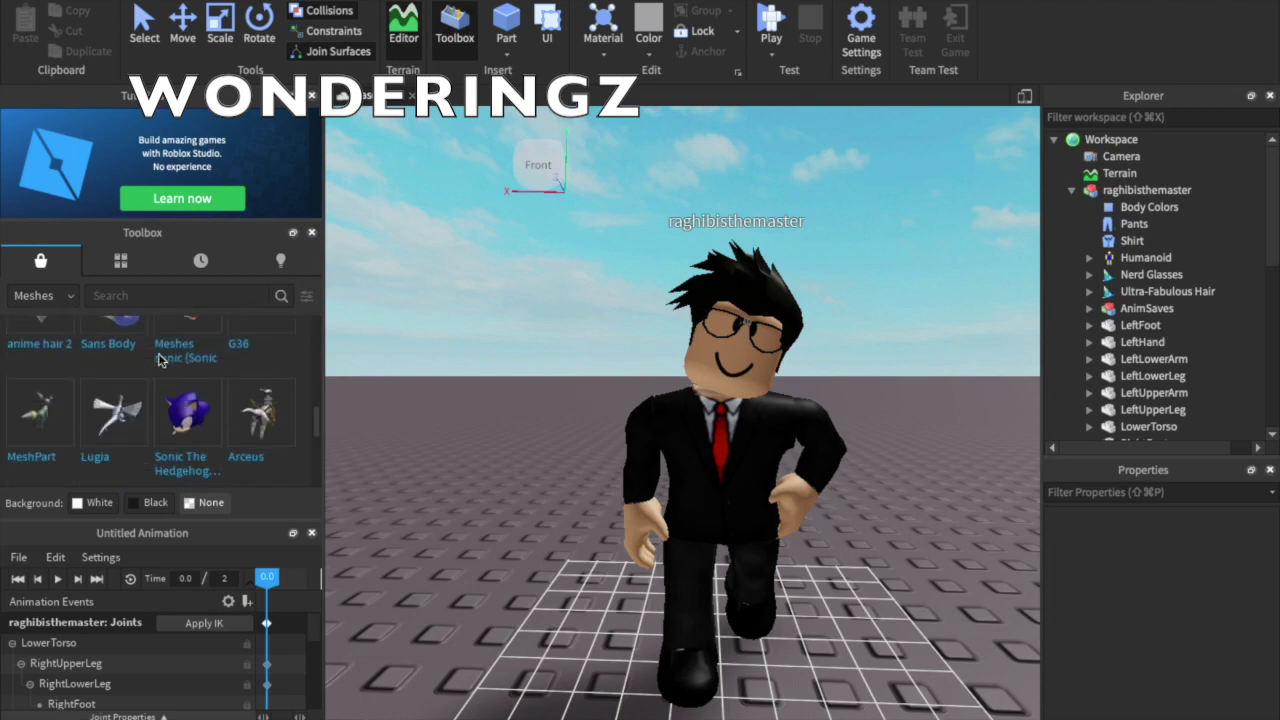
pyautogui.scroll(-1, 163, 358)
pyautogui.click(68, 293)
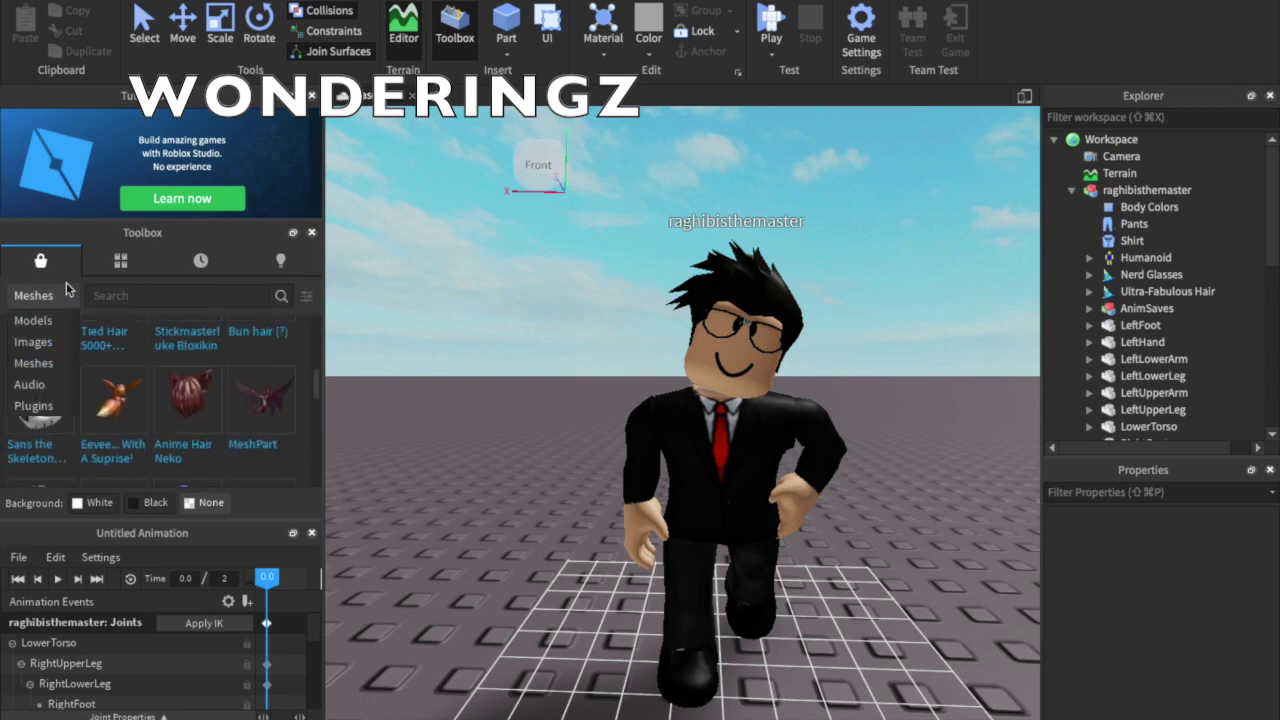
pyautogui.click(52, 340)
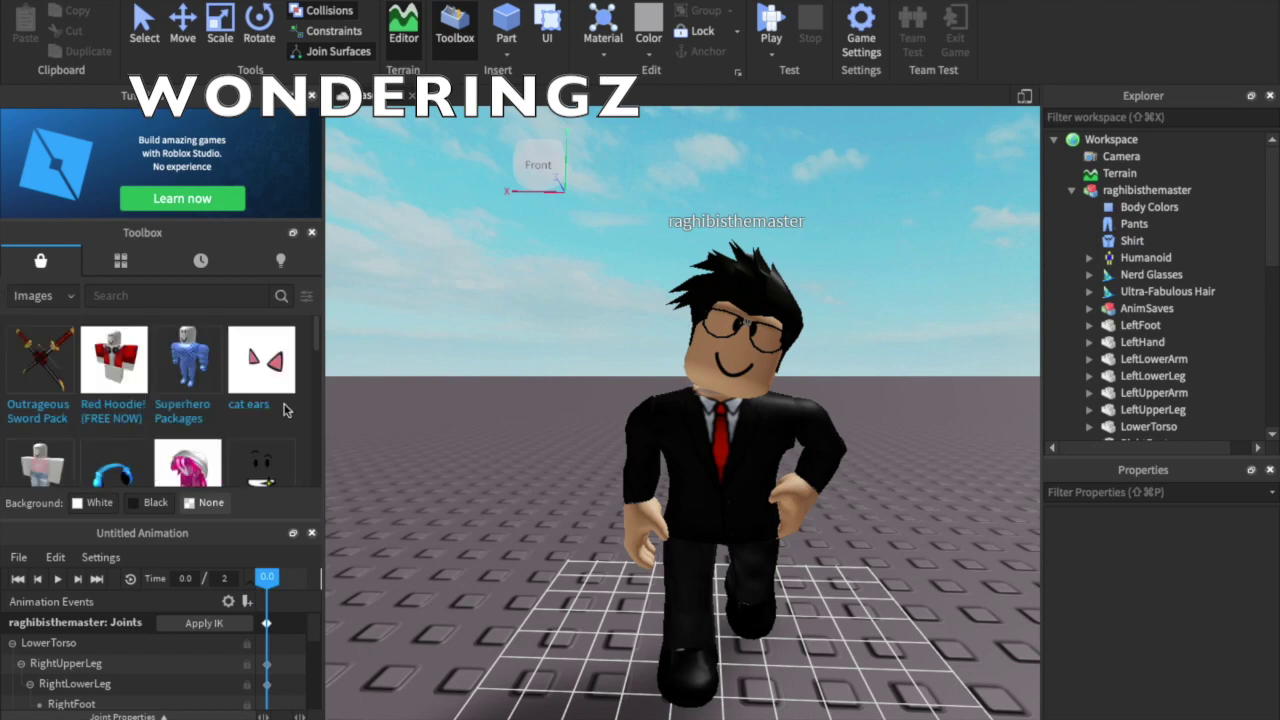
# Copy the asset ID of the Shiny Teeth + Golden Pupil image from the Toolbox.
pyautogui.scroll(-1, 232, 450)
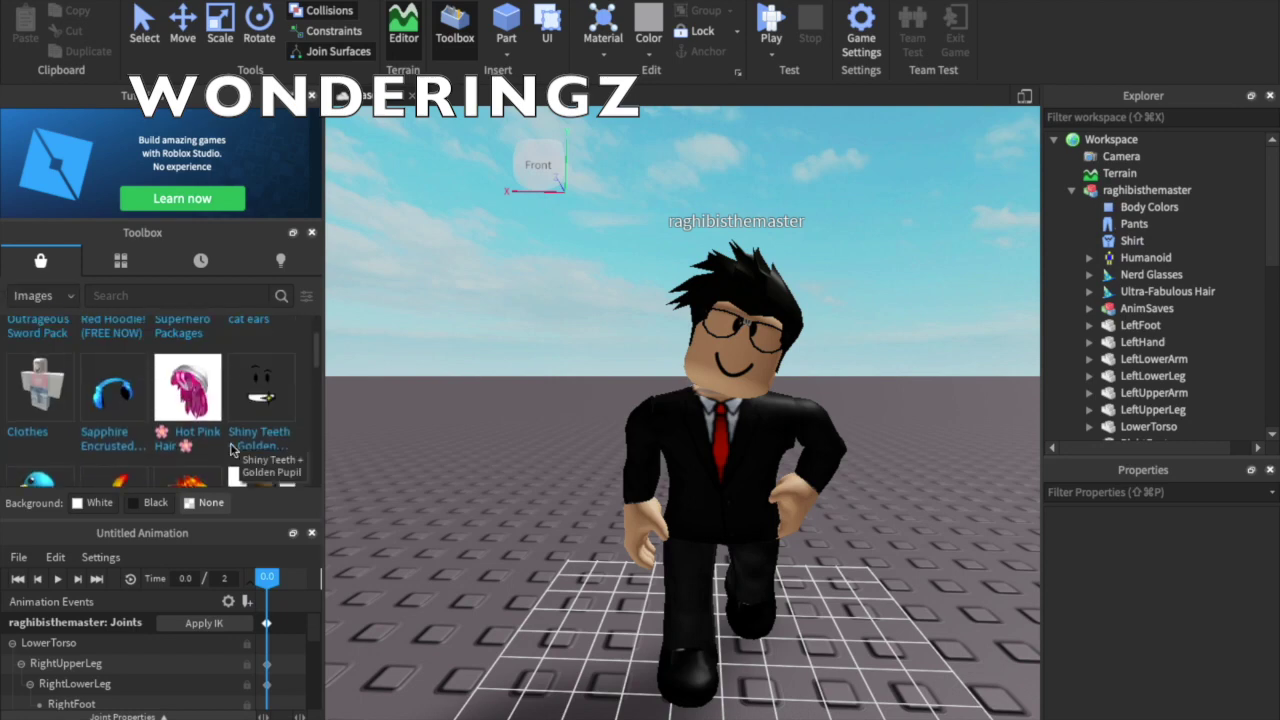
pyautogui.rightClick(288, 404)
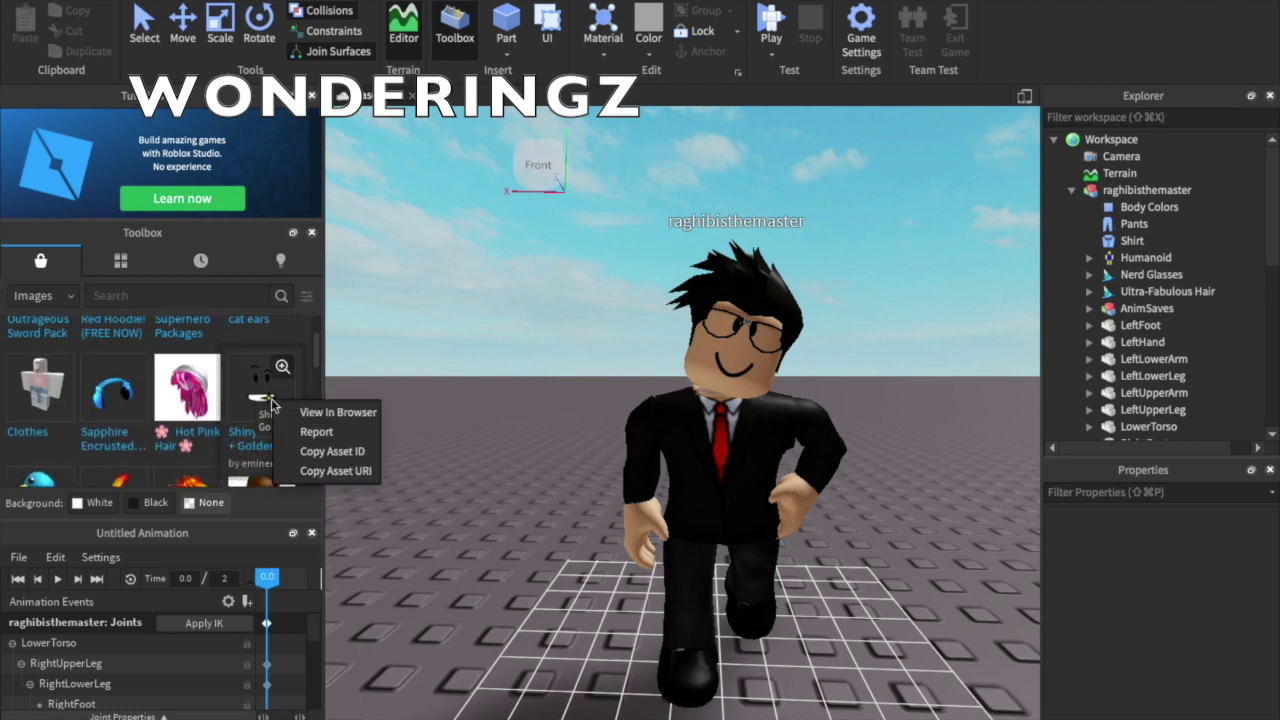
pyautogui.click(332, 451)
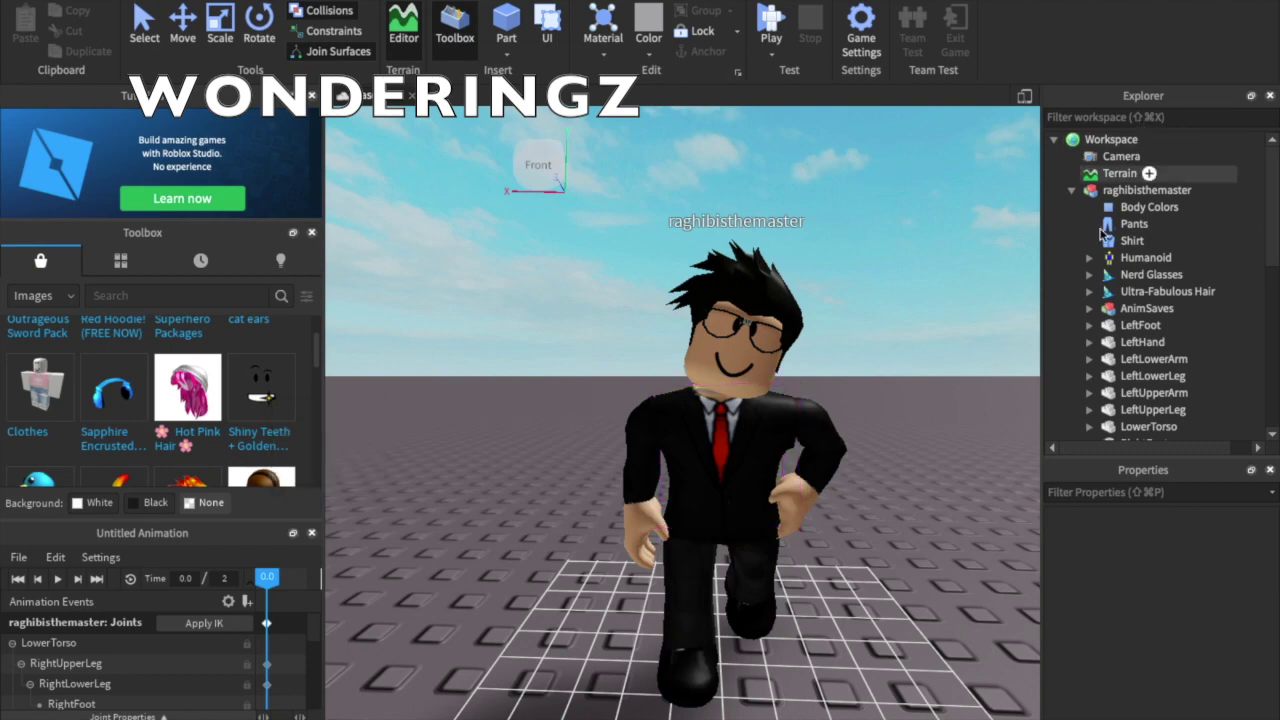
# Set the Texture of the Head's face decal to the copied asset ID, and collapse and select the Head part.
pyautogui.scroll(-4, 1100, 300)
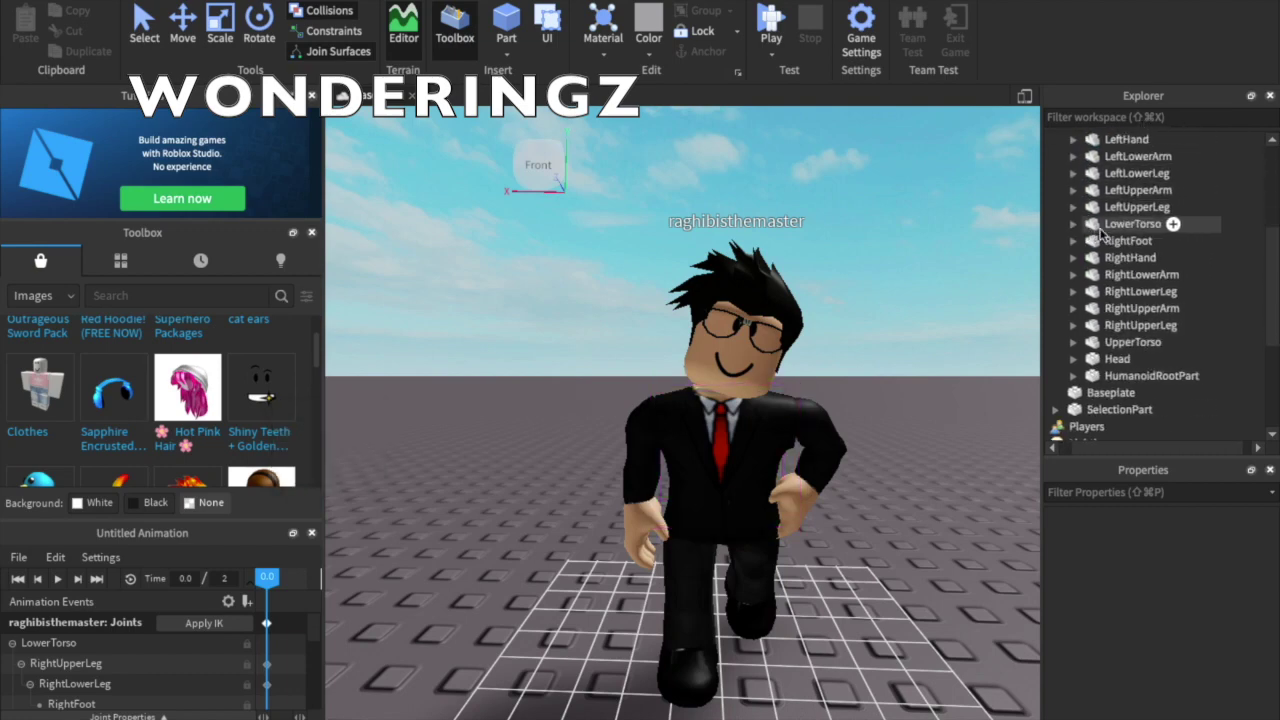
pyautogui.click(1073, 358)
pyautogui.scroll(-2, 1105, 365)
pyautogui.scroll(-1, 1110, 372)
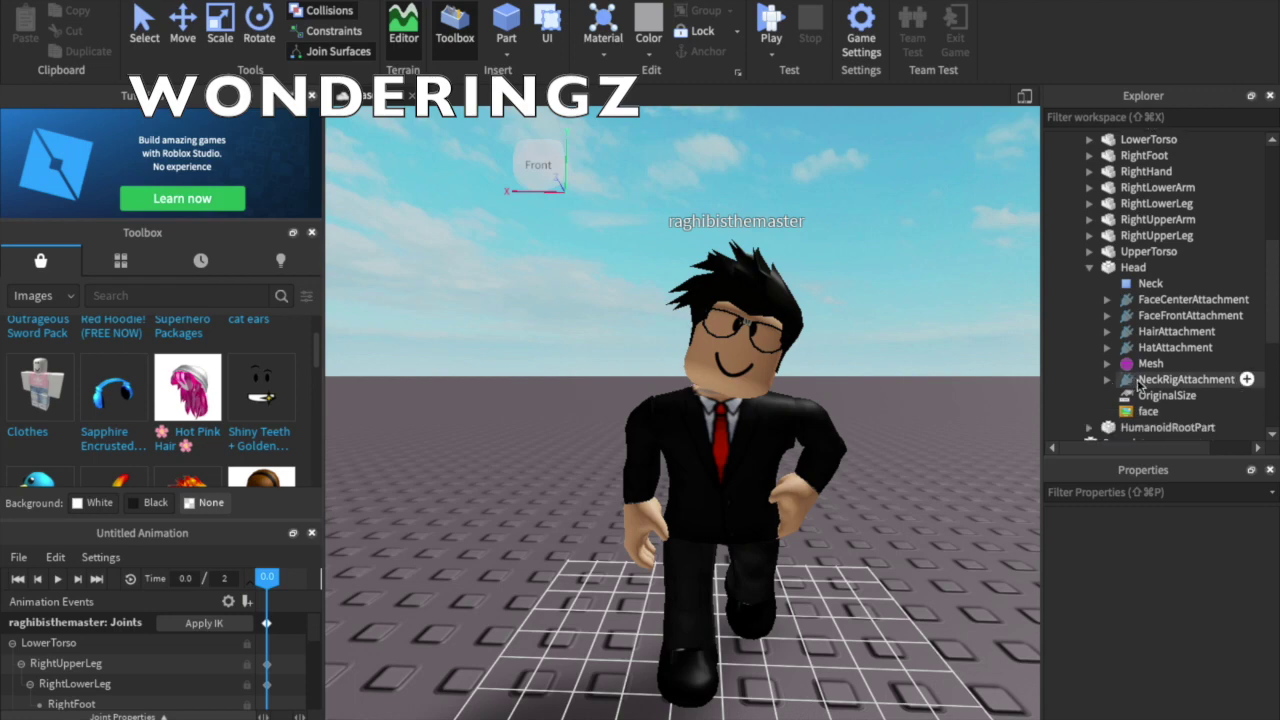
pyautogui.click(1114, 411)
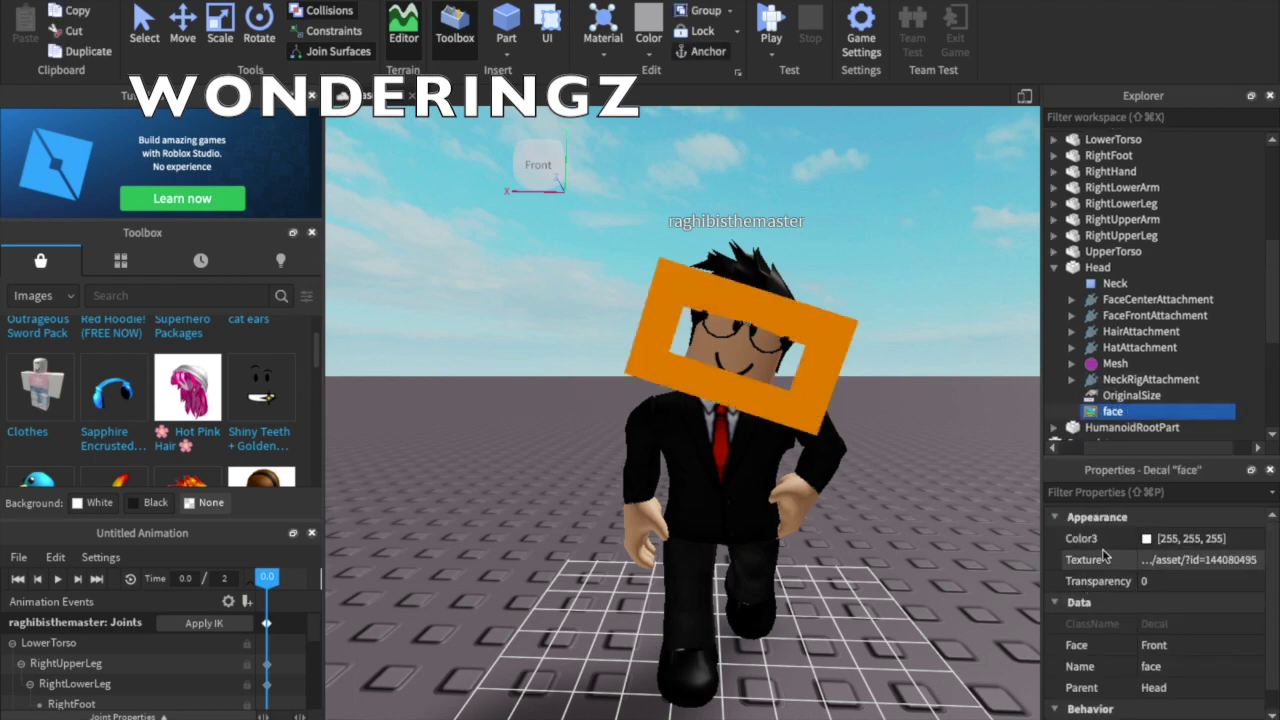
pyautogui.click(1212, 567)
pyautogui.press('BackSpace')
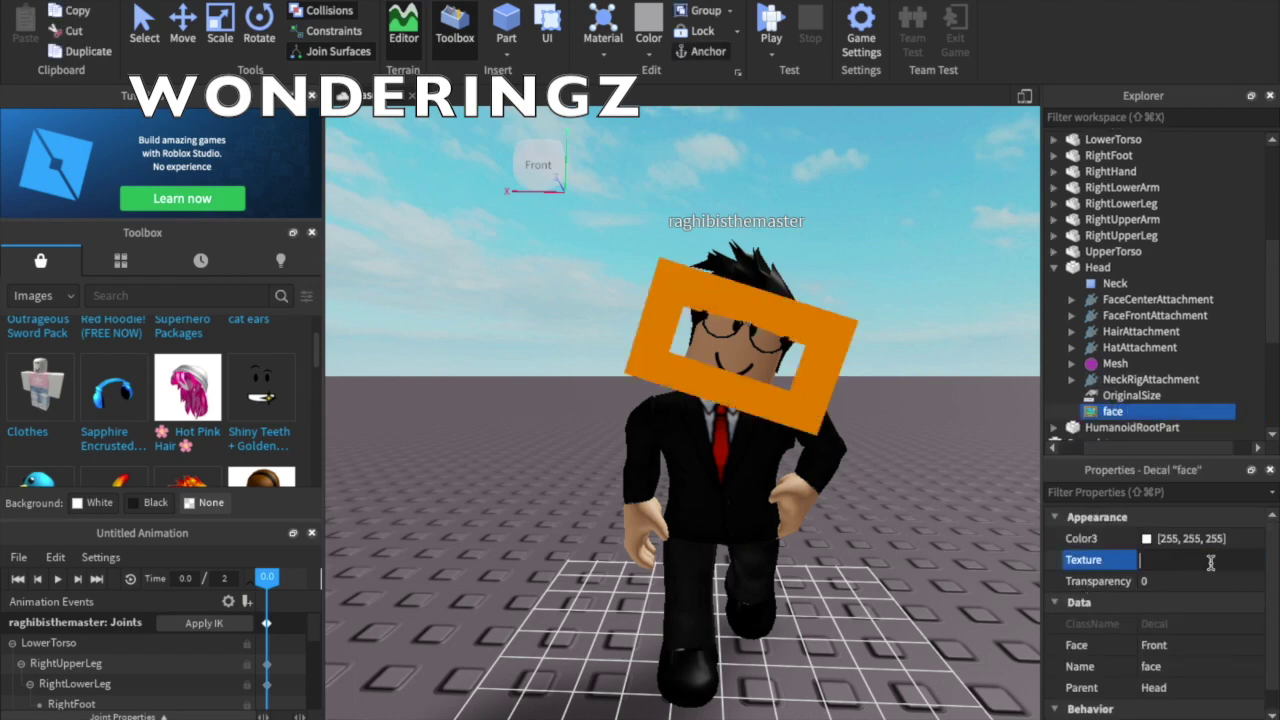
pyautogui.hotkey('ctrl', 'v')
pyautogui.press('Return')
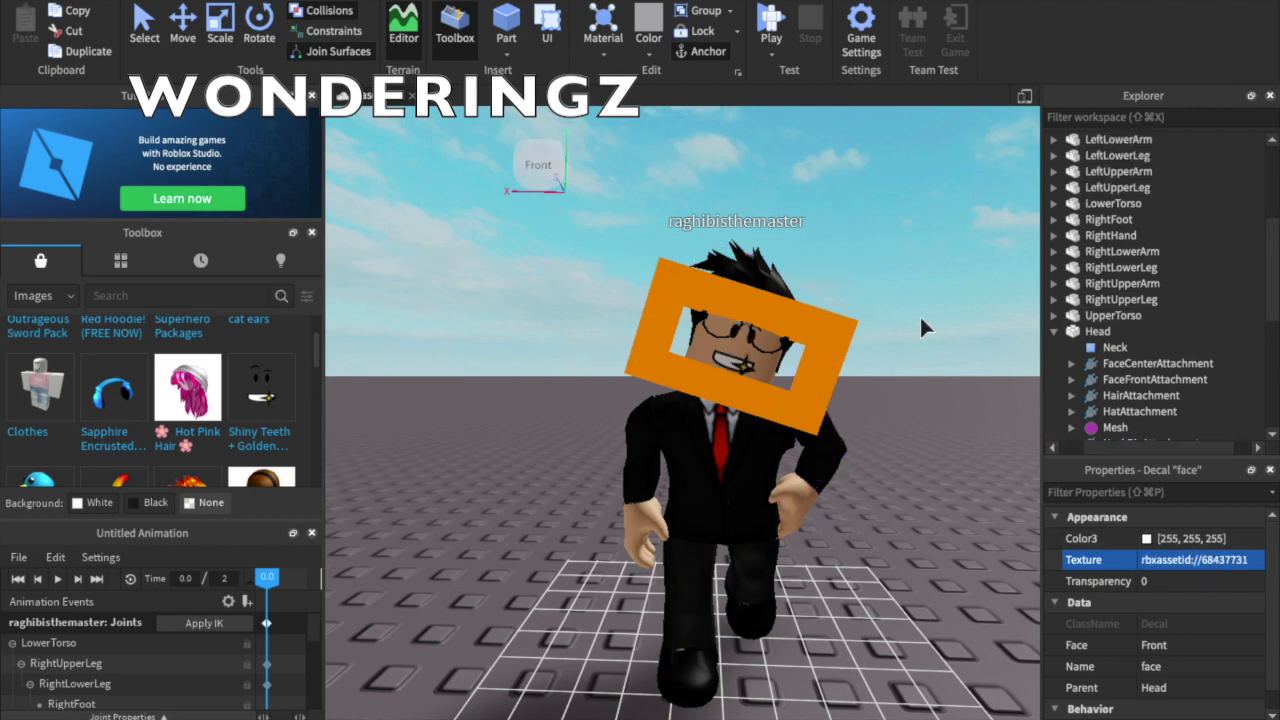
pyautogui.click(1055, 332)
pyautogui.click(1082, 334)
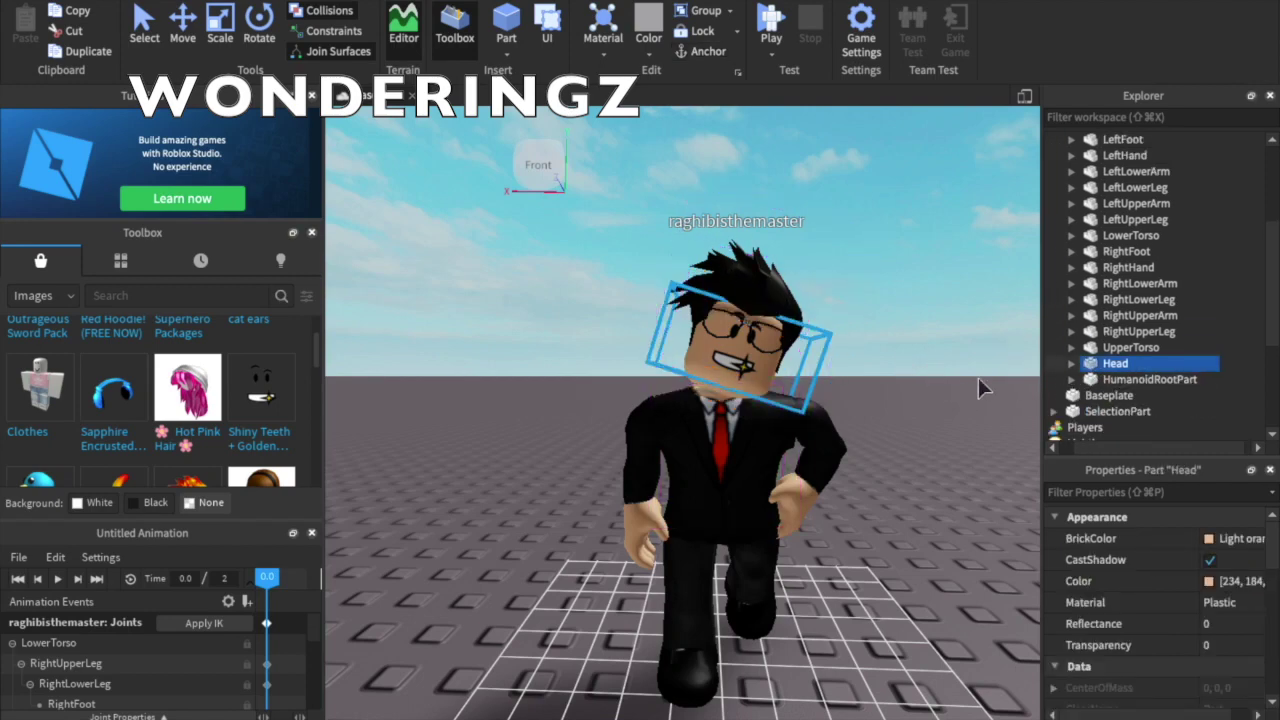
pyautogui.scroll(4, 1130, 289)
pyautogui.hscroll(-1, 1130, 289)
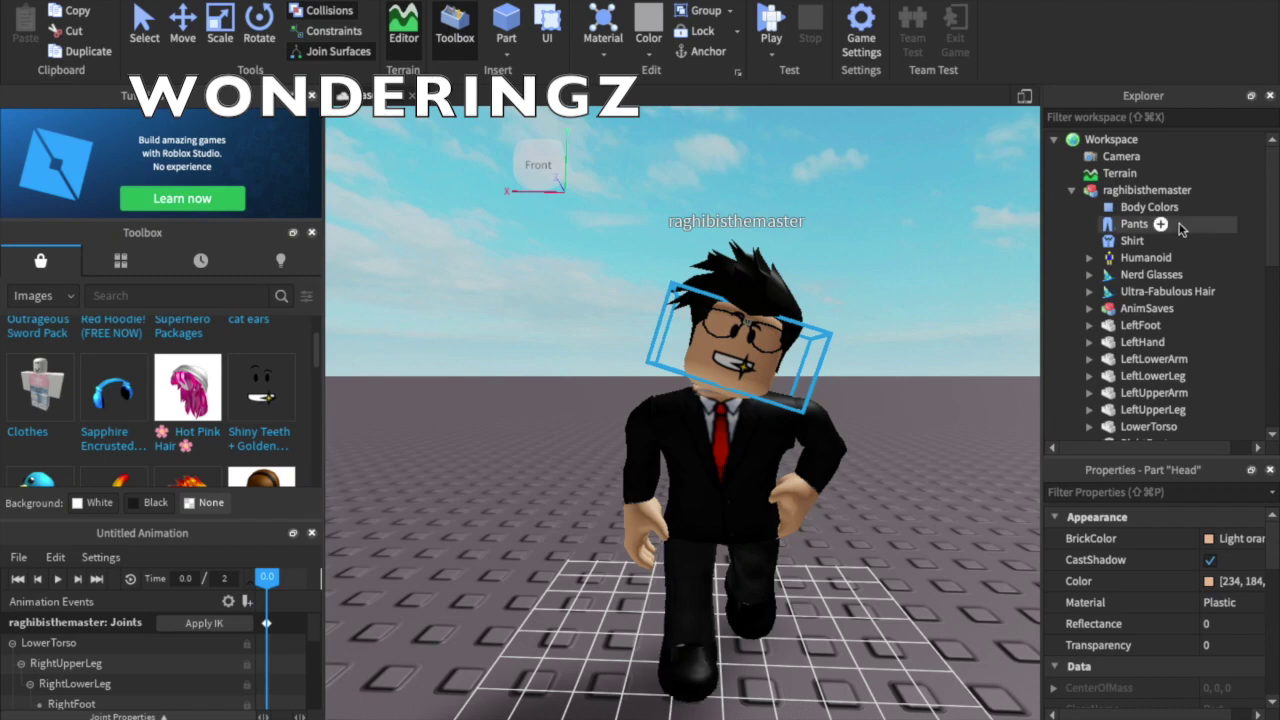
pyautogui.scroll(-8, 1180, 230)
pyautogui.scroll(8, 1180, 230)
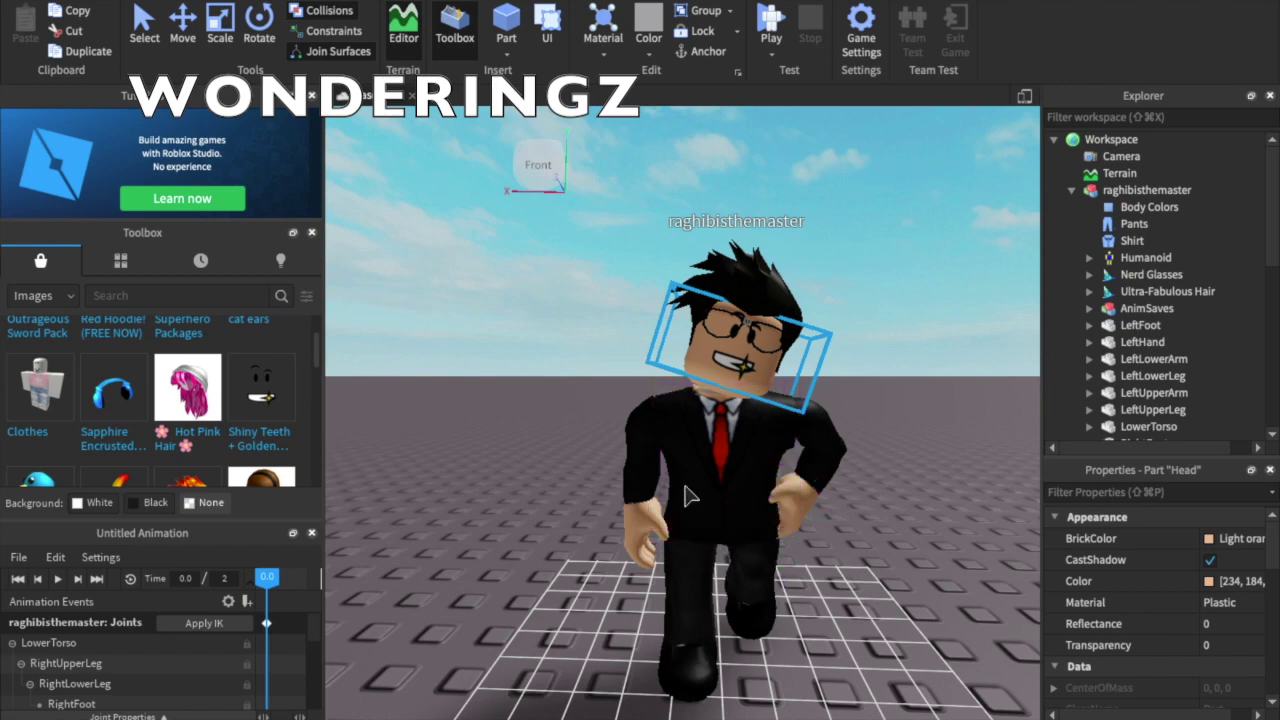
# Rotate the character's right upper arm and right lower arm slightly to refine the pose, and deselect everything.
pyautogui.click(648, 455)
pyautogui.moveTo(640, 220); pyautogui.dragTo(648, 214)
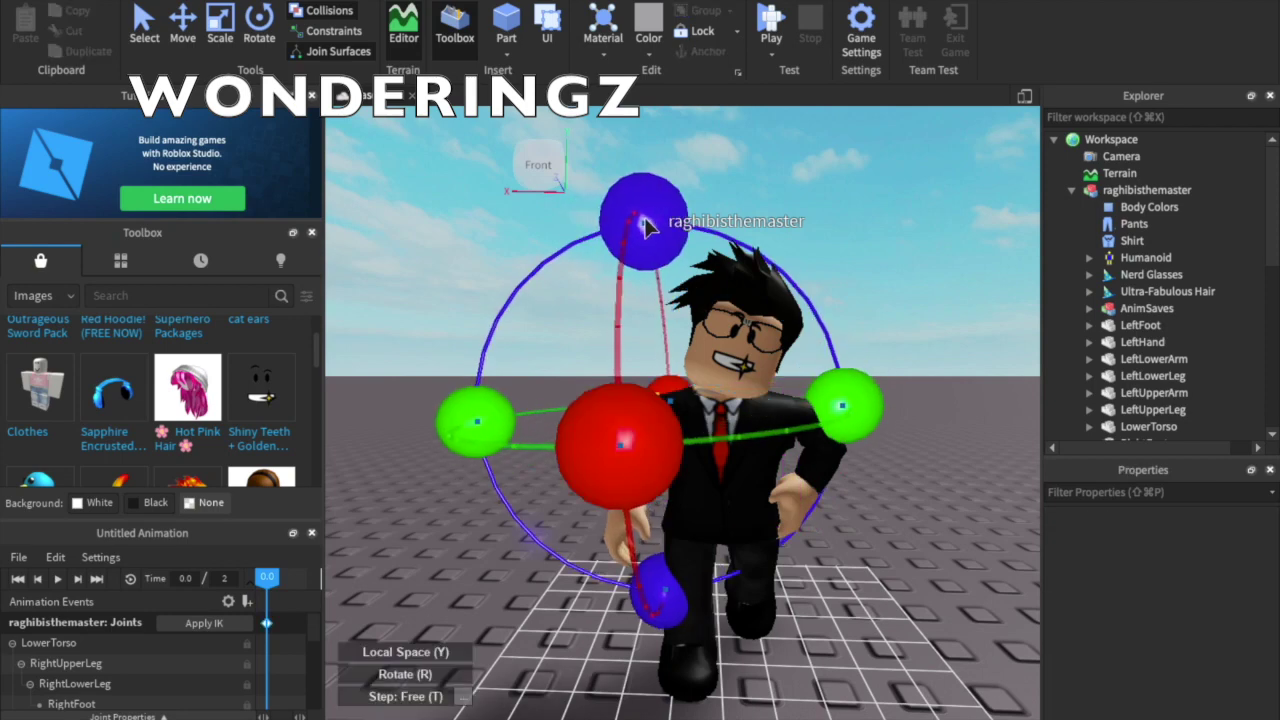
pyautogui.click(630, 494)
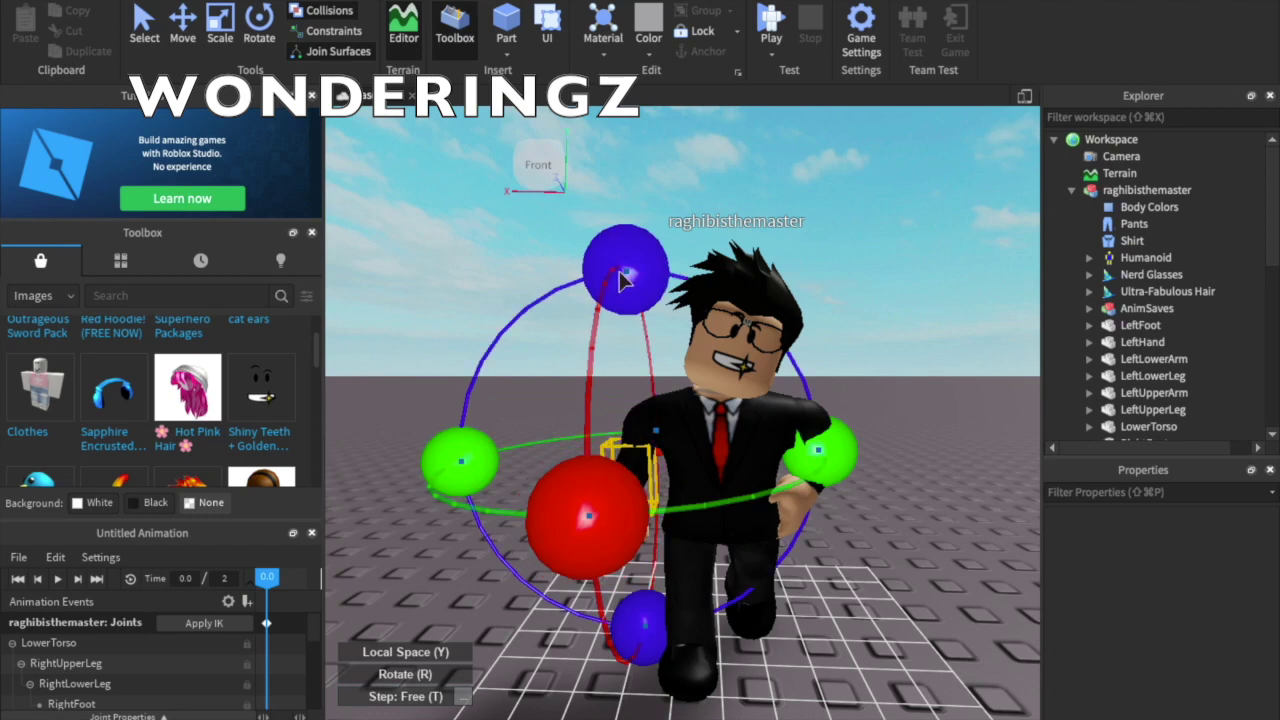
pyautogui.moveTo(622, 270); pyautogui.dragTo(578, 280)
pyautogui.click(768, 272)
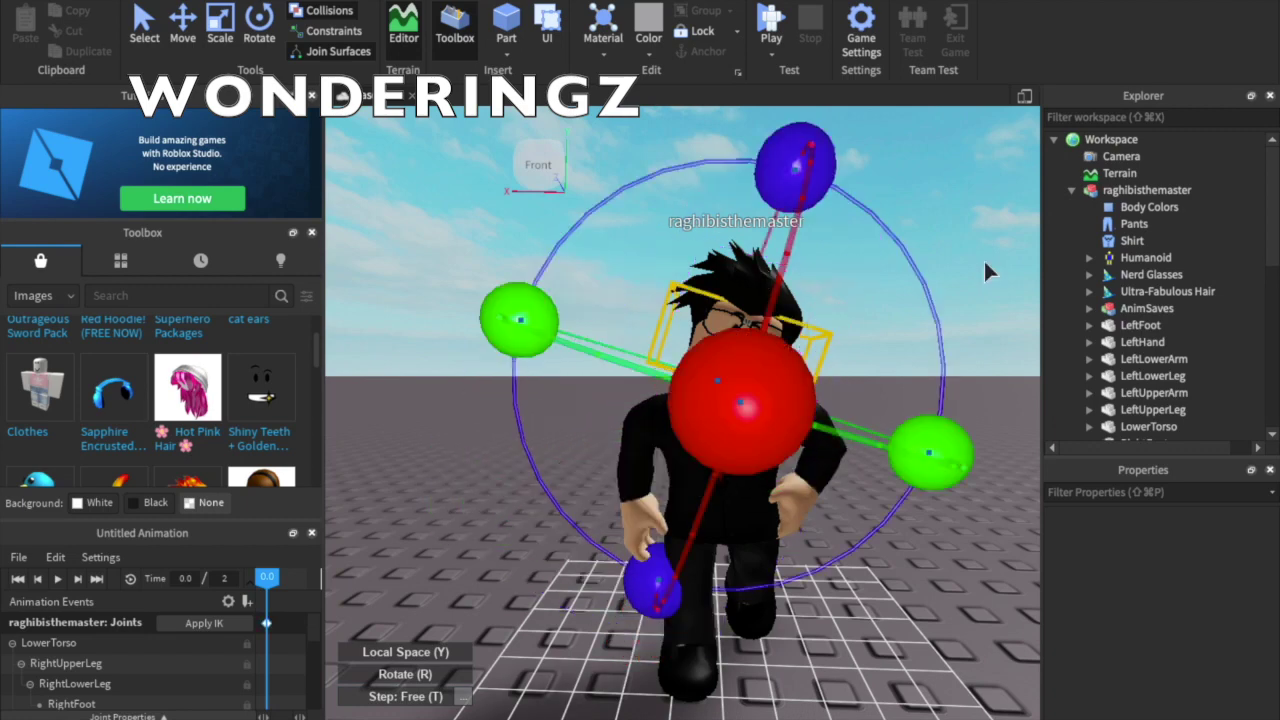
pyautogui.click(983, 259)
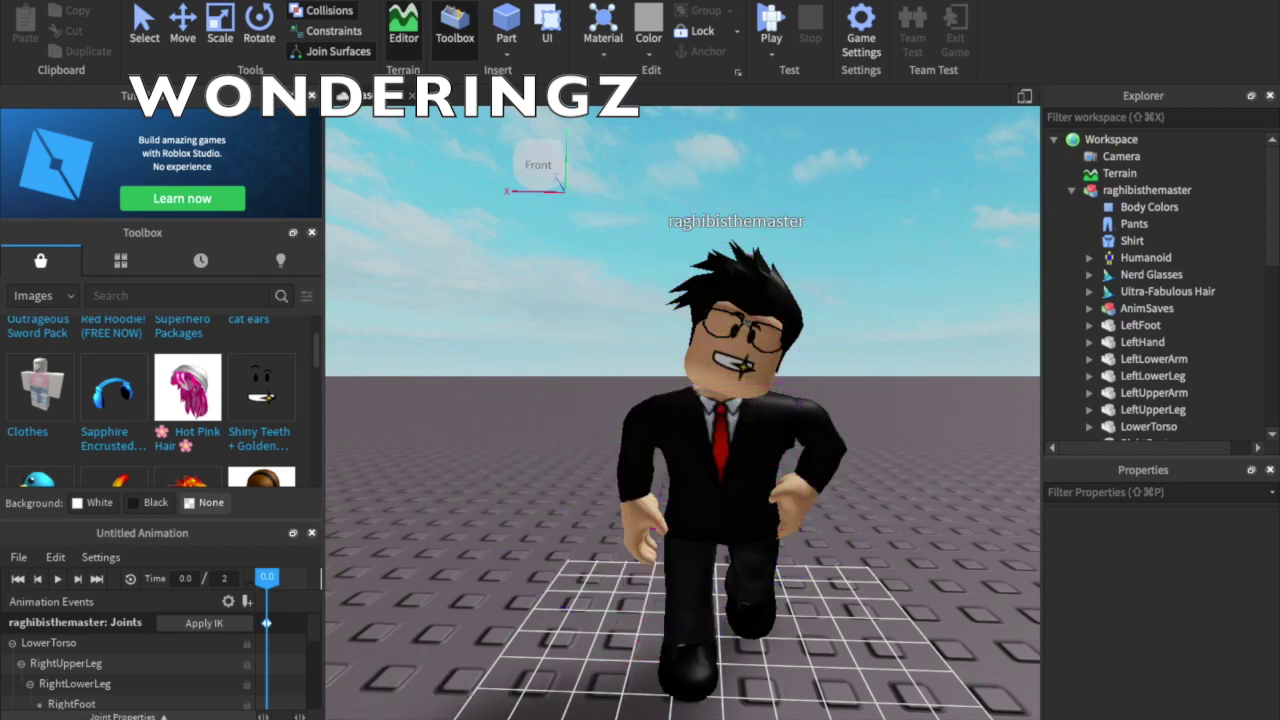
# Export the whole character model to the Desktop under the file name "gfx tut".
pyautogui.click(1071, 190)
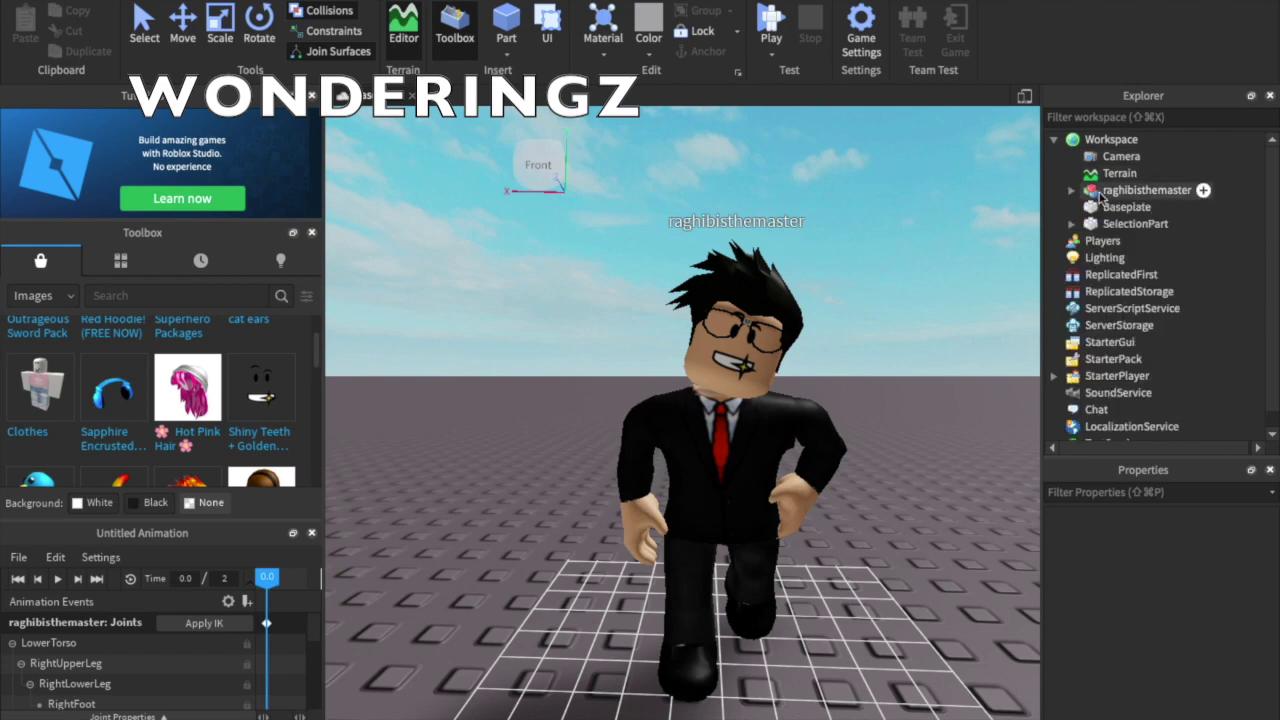
pyautogui.click(1100, 195)
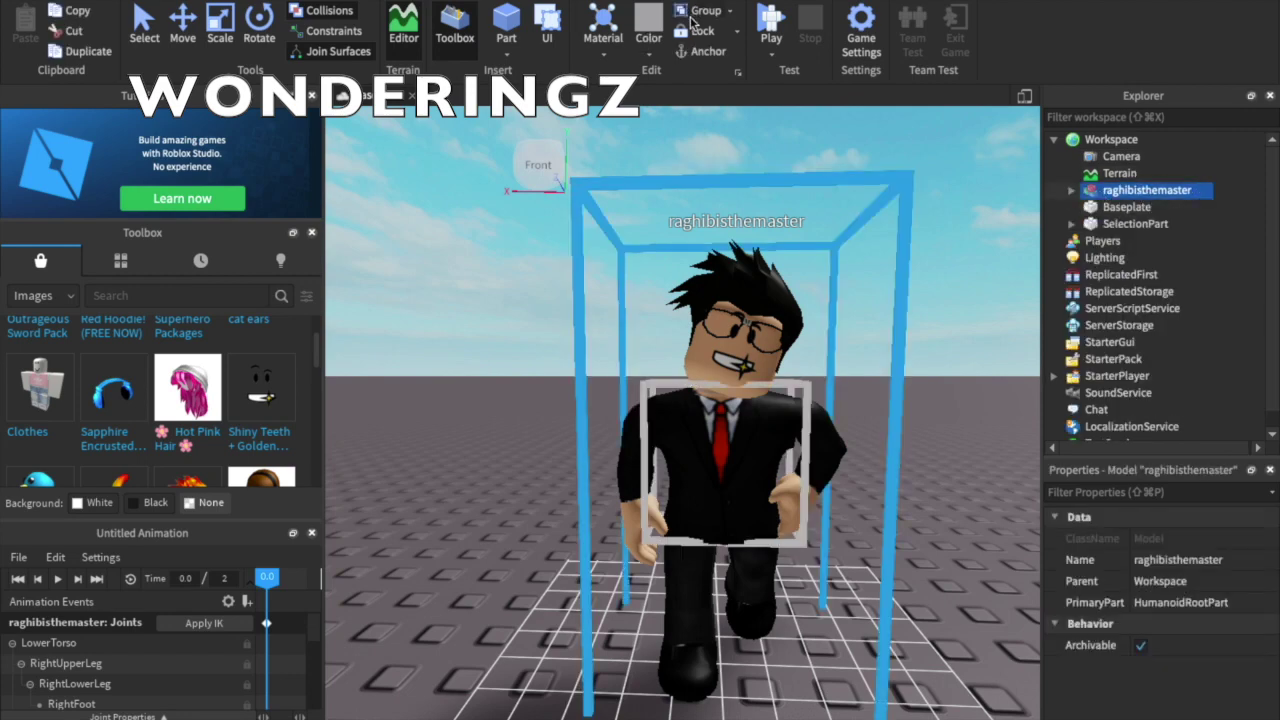
pyautogui.rightClick(1106, 192)
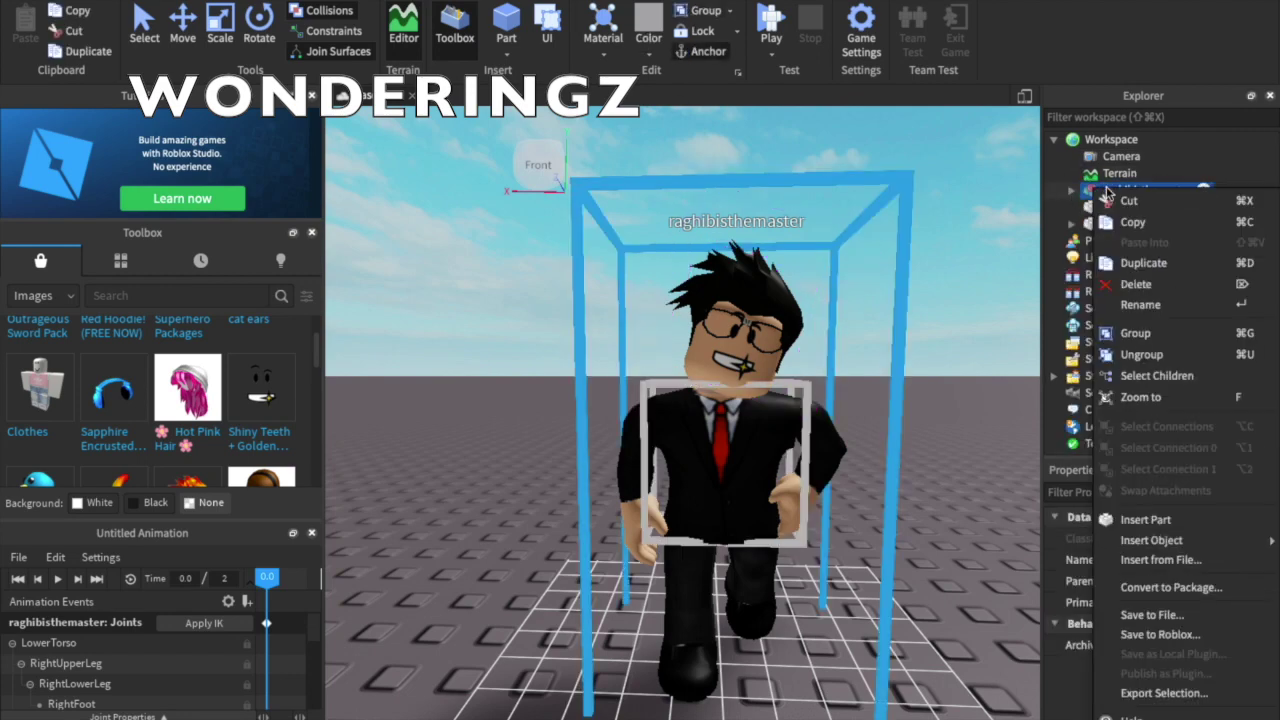
pyautogui.click(1140, 694)
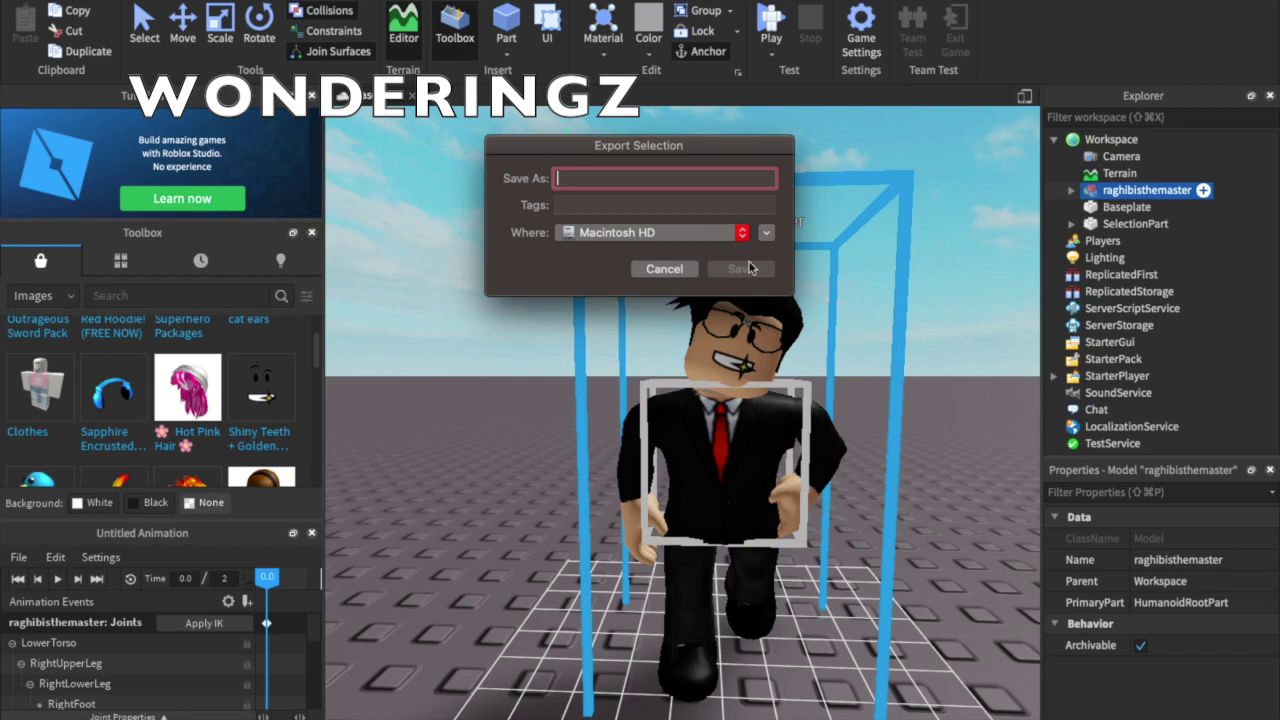
pyautogui.click(726, 236)
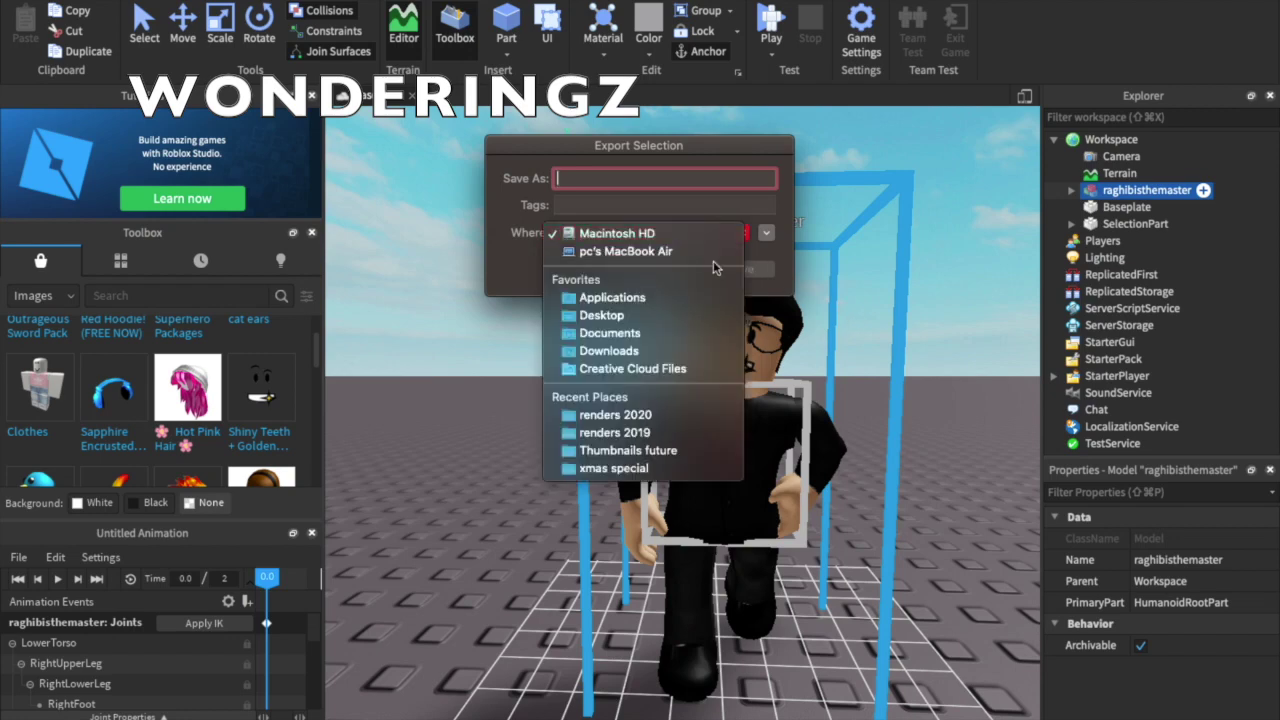
pyautogui.click(677, 322)
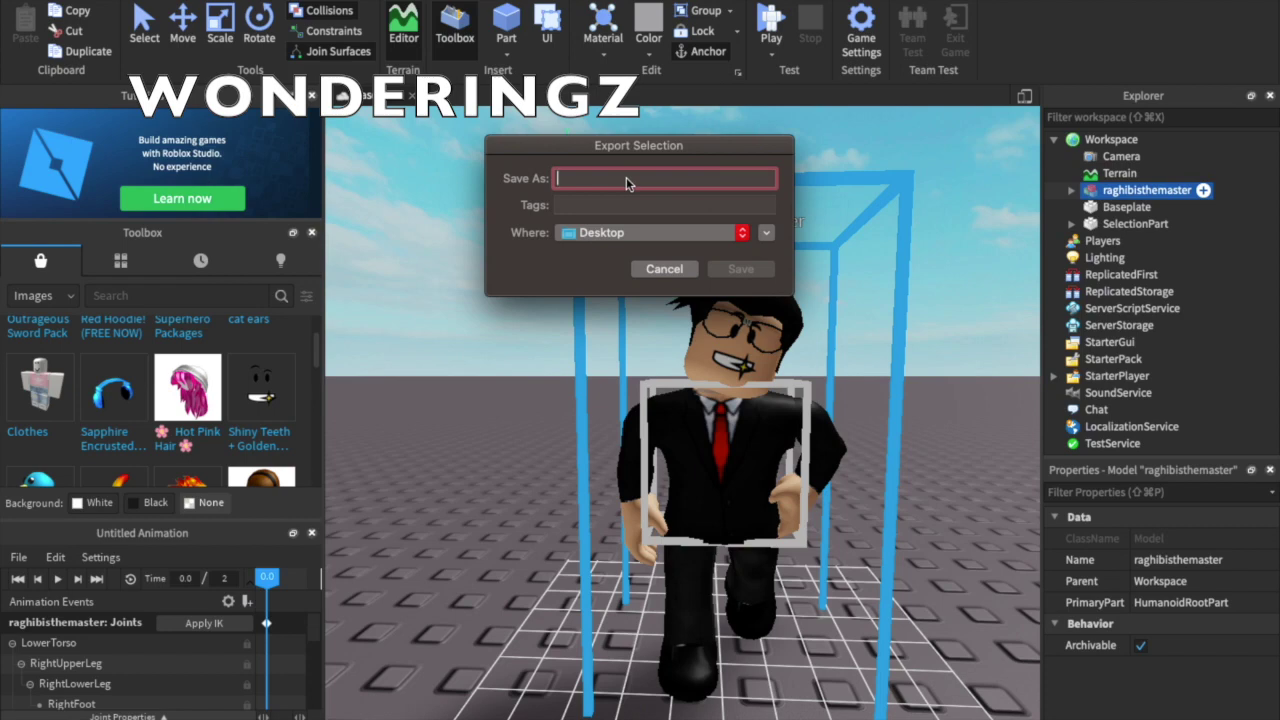
pyautogui.write('gfx tut')
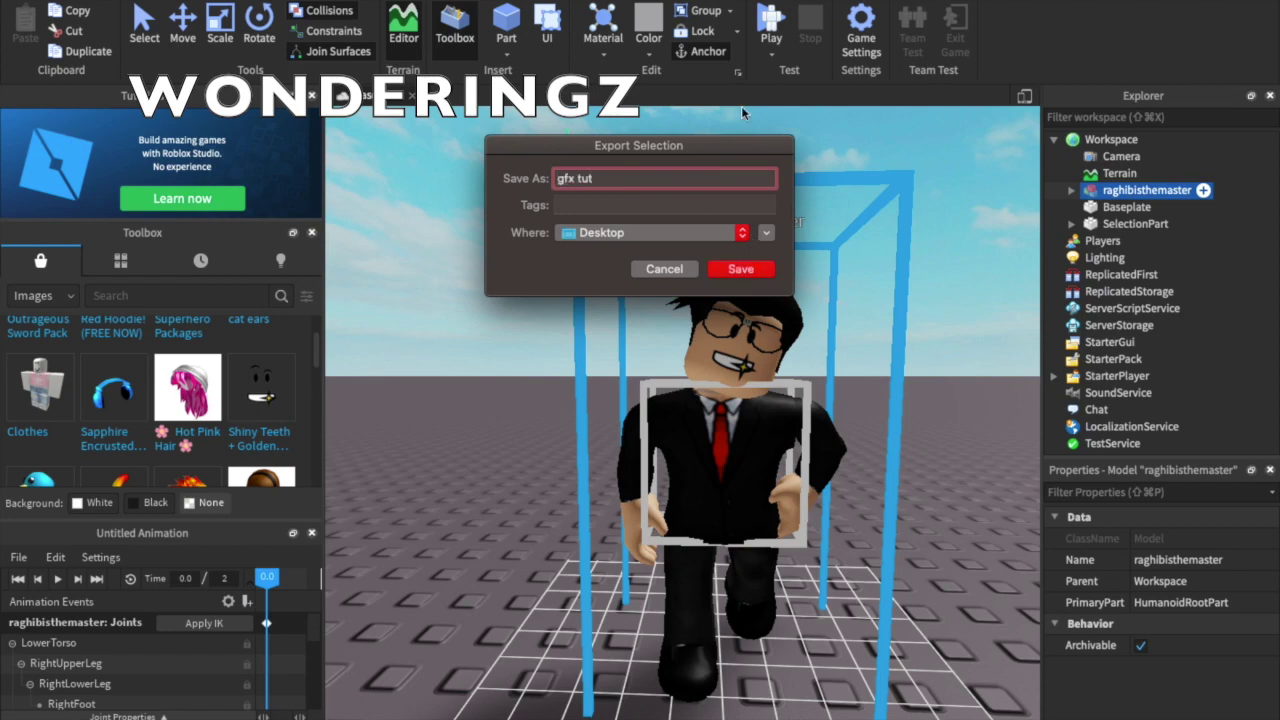
pyautogui.click(752, 276)
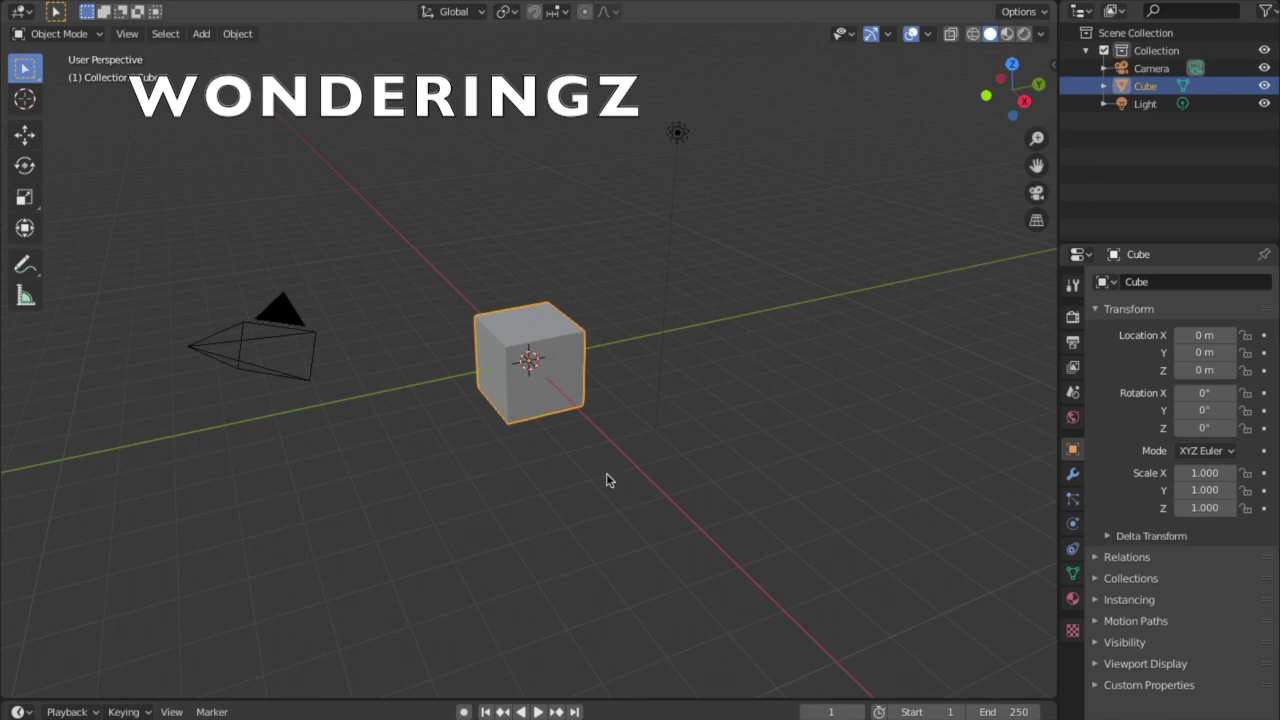
# Switch to Blender and delete the default cube from the new scene.
pyautogui.press('x')
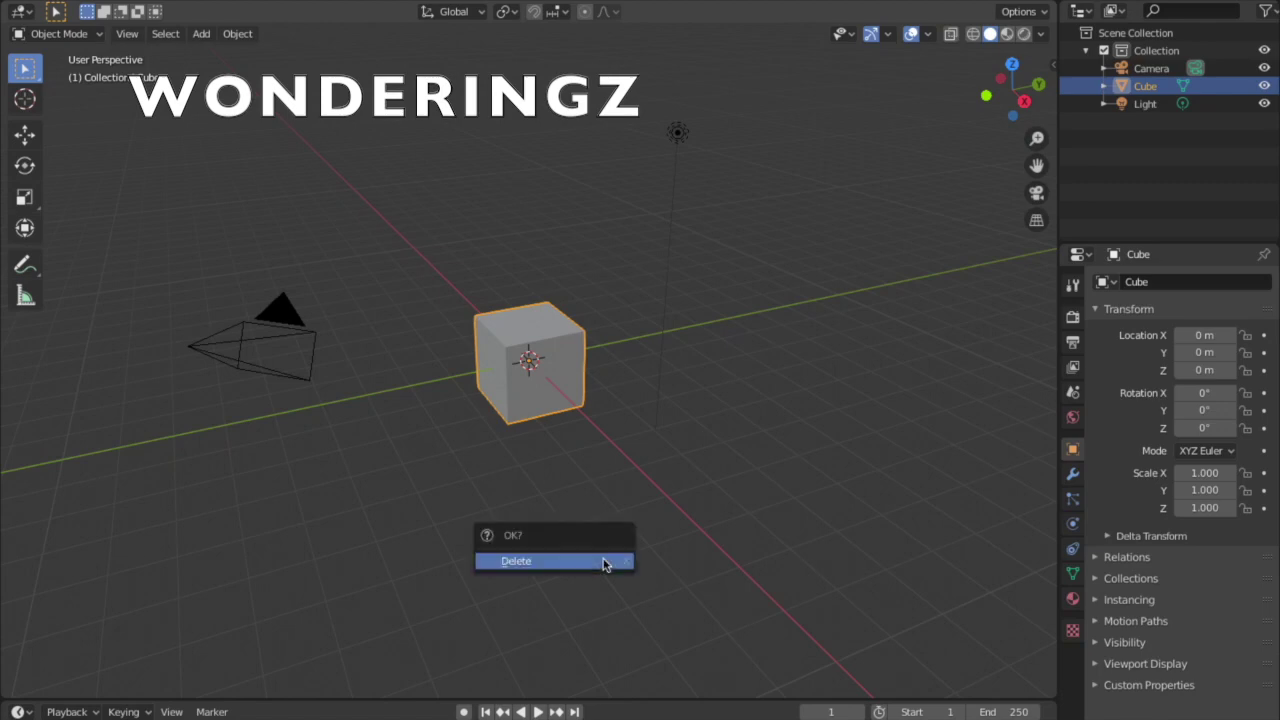
pyautogui.press('x')
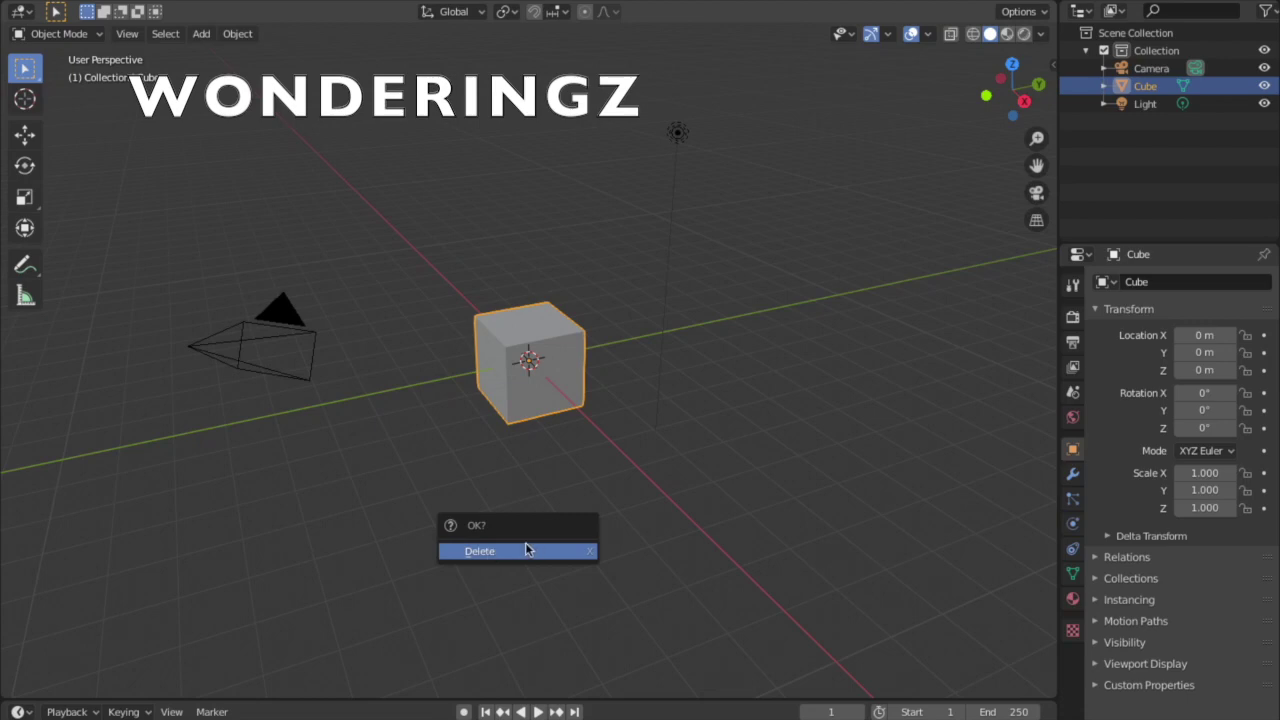
pyautogui.click(519, 554)
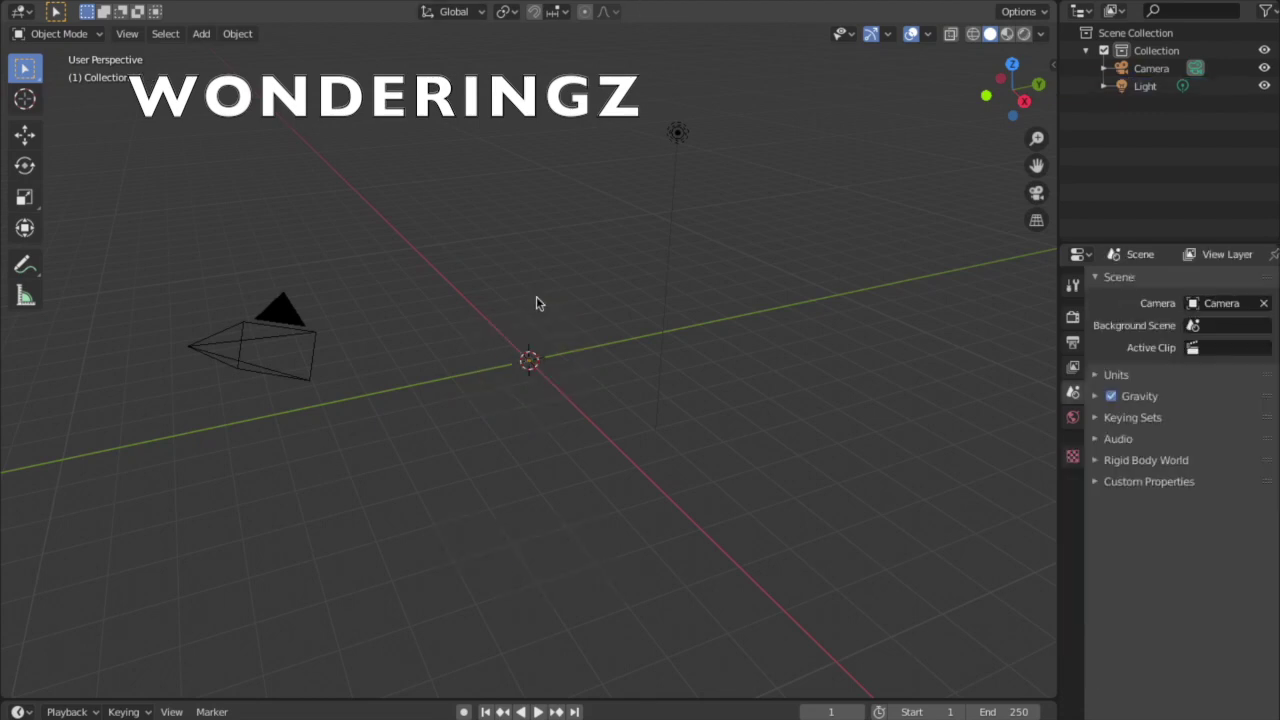
# Import the exported "gfx tut" character as a Wavefront (.obj) file and deselect it.
pyautogui.click(36, 0)
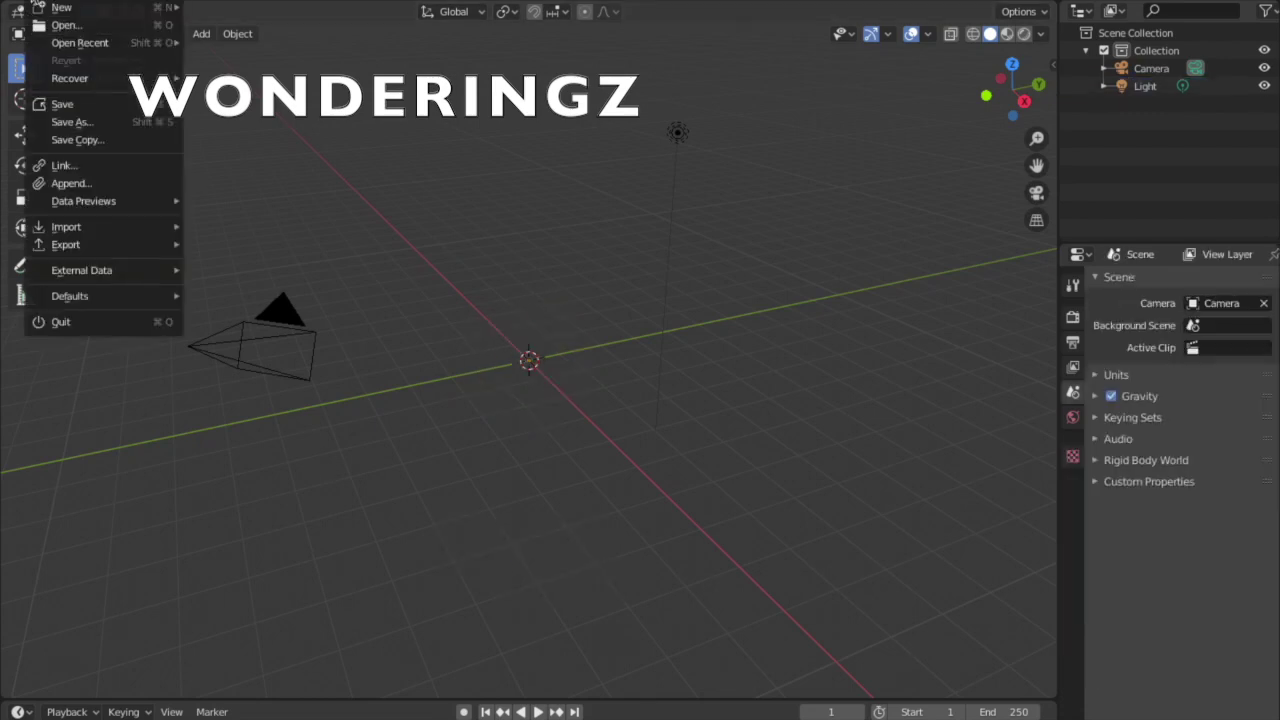
pyautogui.moveTo(93, 212)
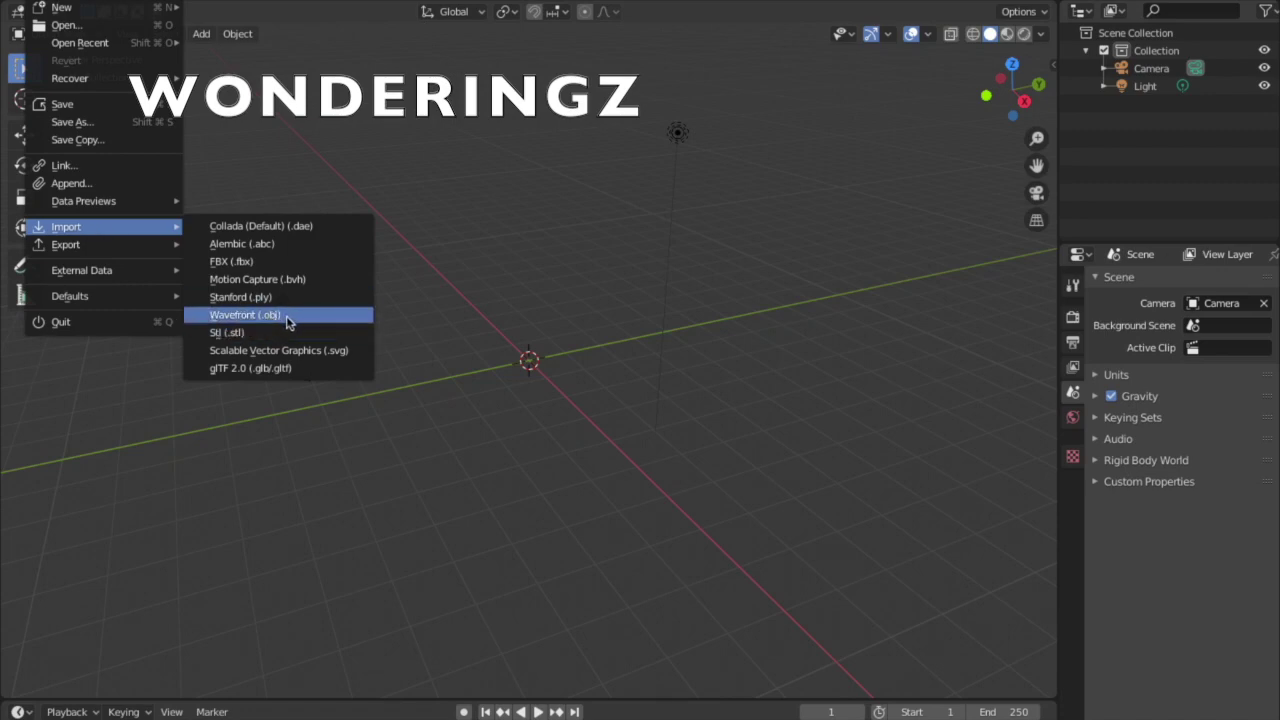
pyautogui.click(287, 316)
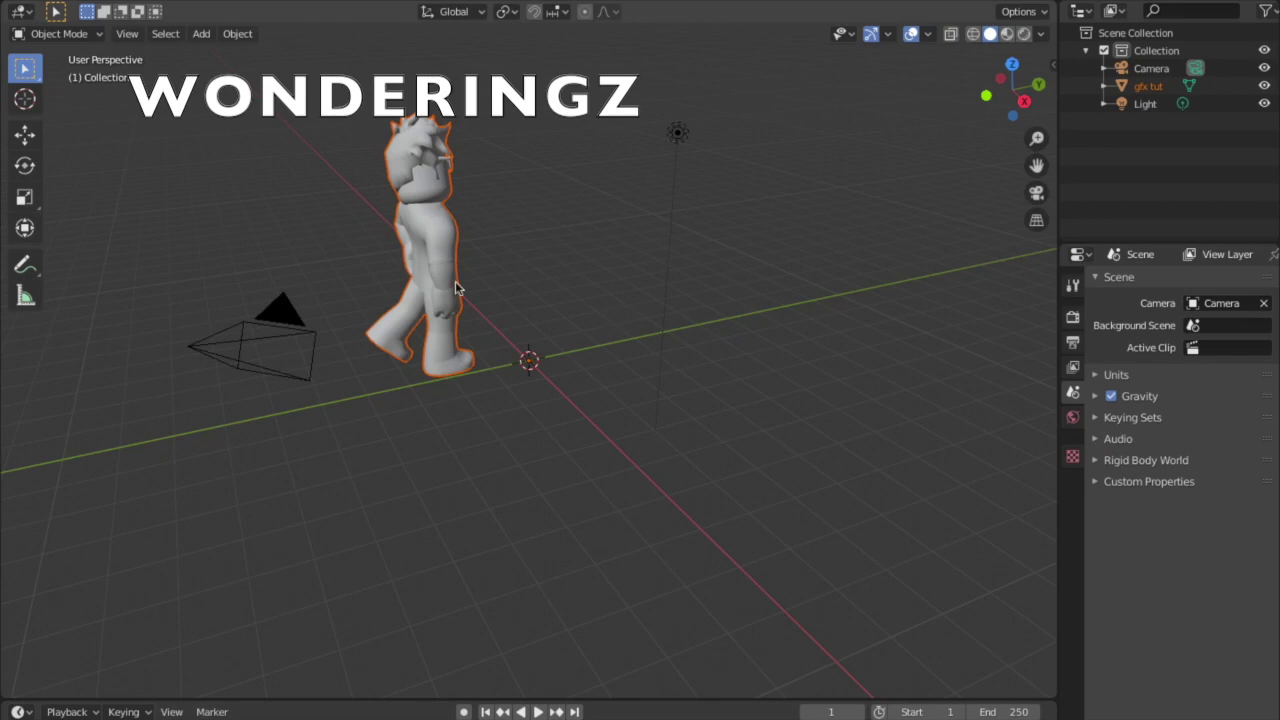
pyautogui.rightClick(455, 287)
pyautogui.click(642, 248)
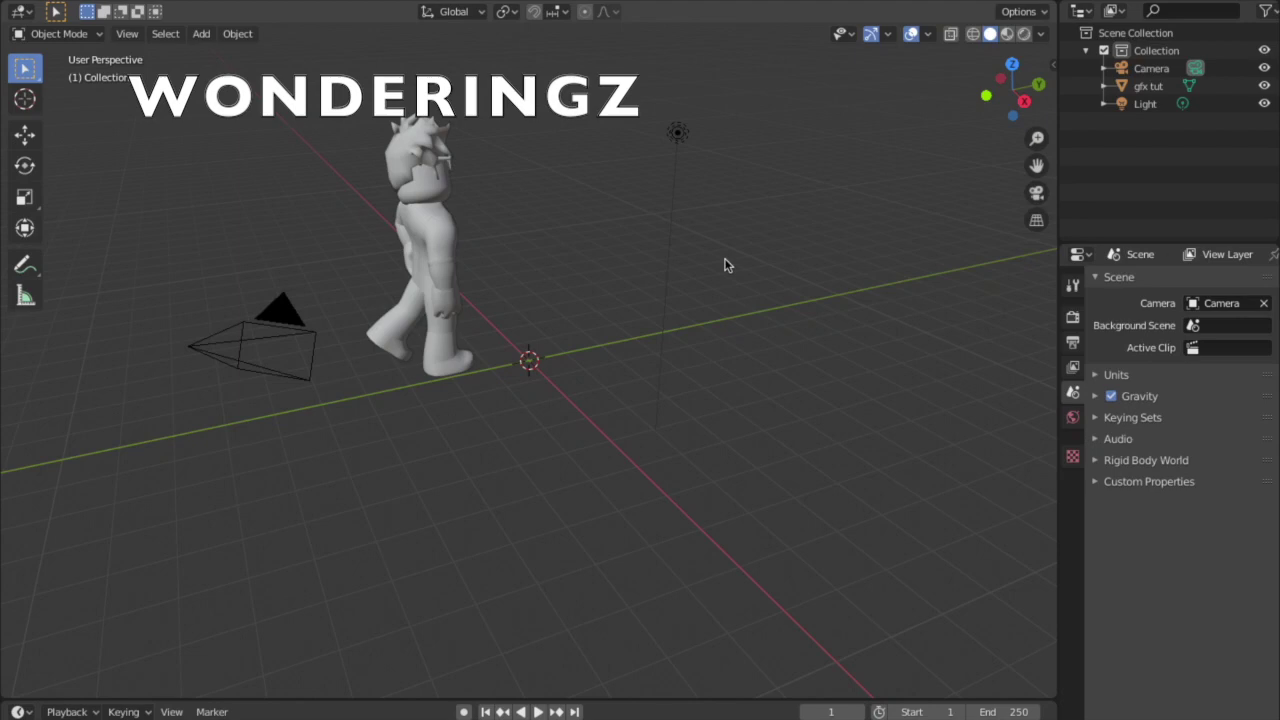
# Face the imported character from the front and show its textures with Material Preview shading.
pyautogui.press('w')
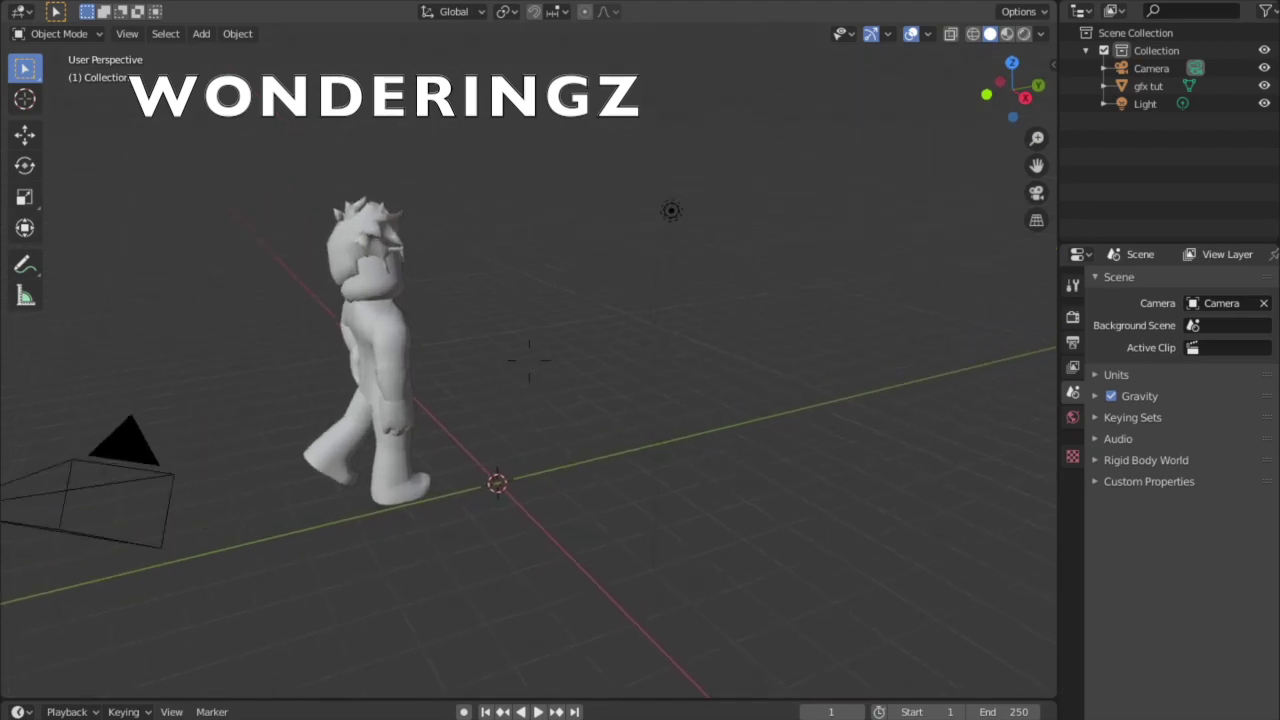
pyautogui.press('d')
pyautogui.press('s')
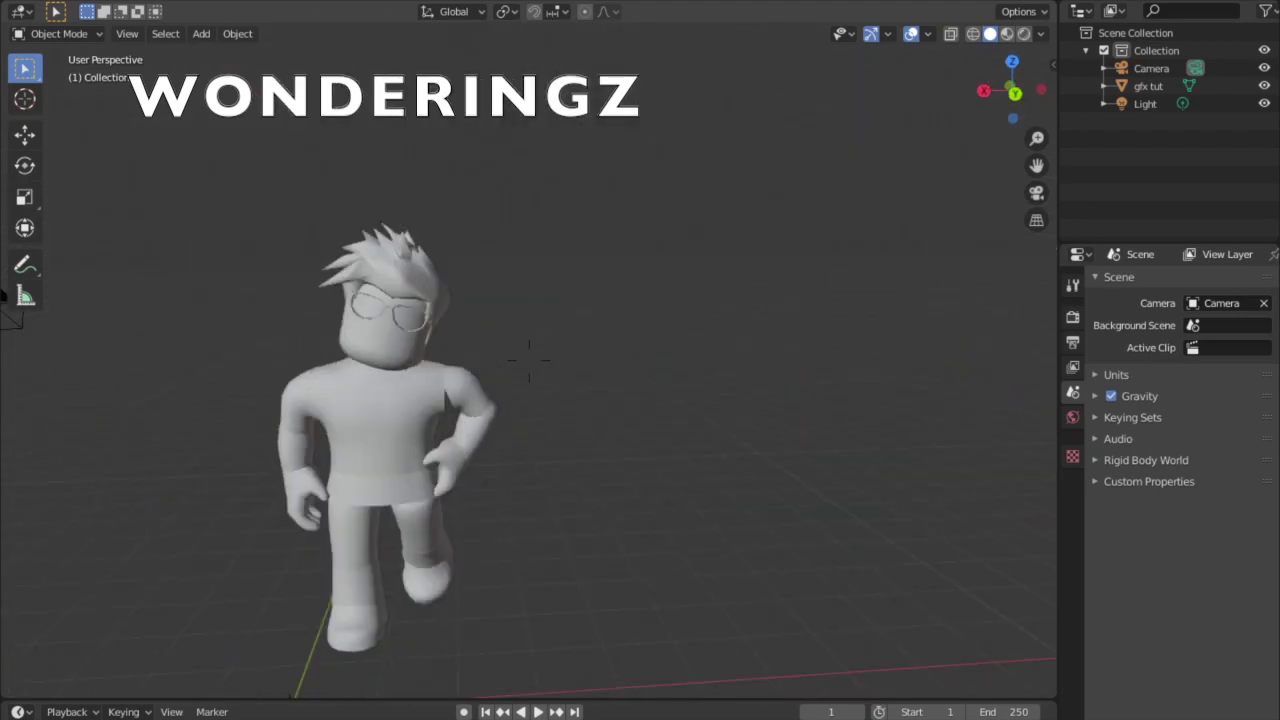
pyautogui.press('Home')
pyautogui.press('w')
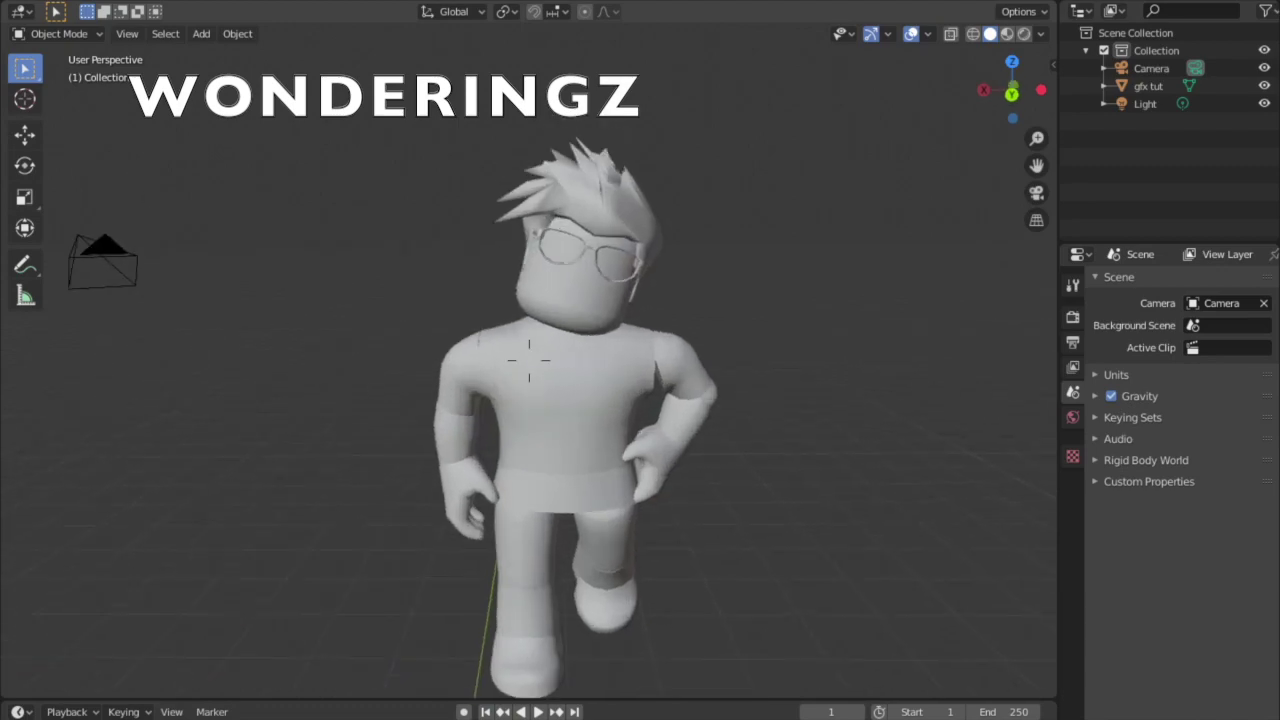
pyautogui.press('s')
pyautogui.click(529, 360)
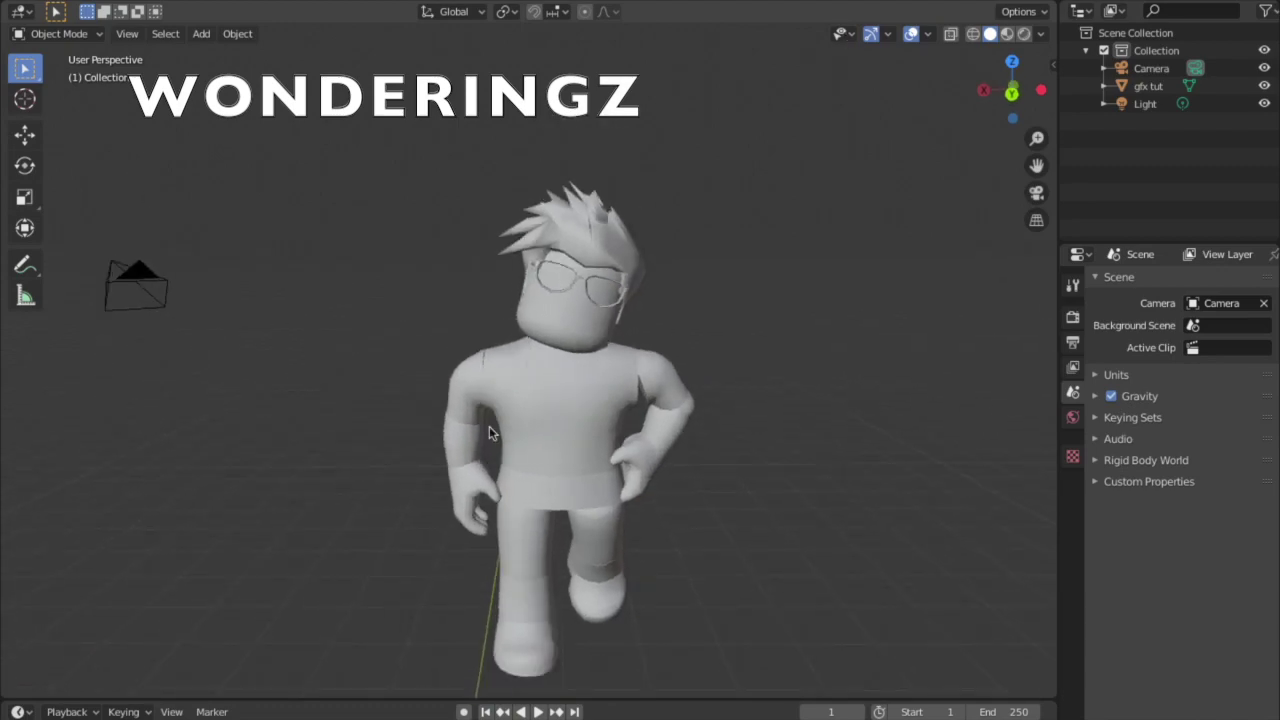
pyautogui.click(1008, 34)
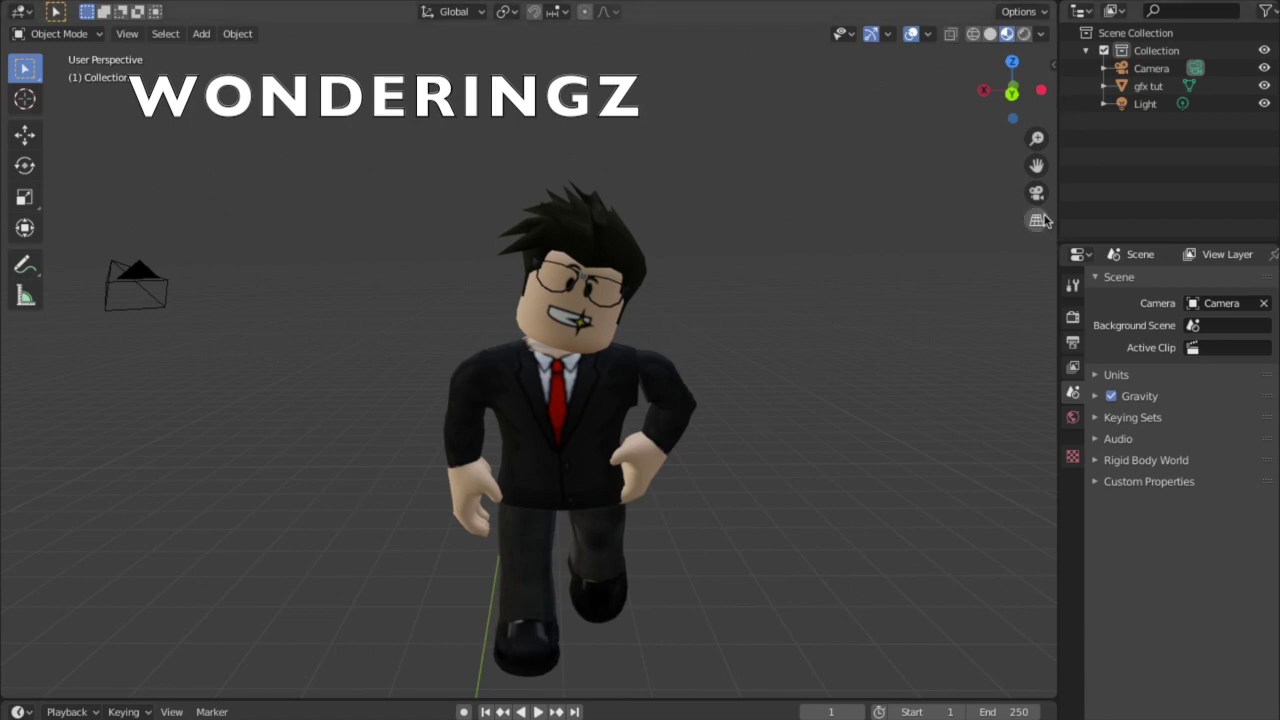
# Look through the camera and move it with walk navigation so it frames the character centrally from the front.
pyautogui.press('KP_0')
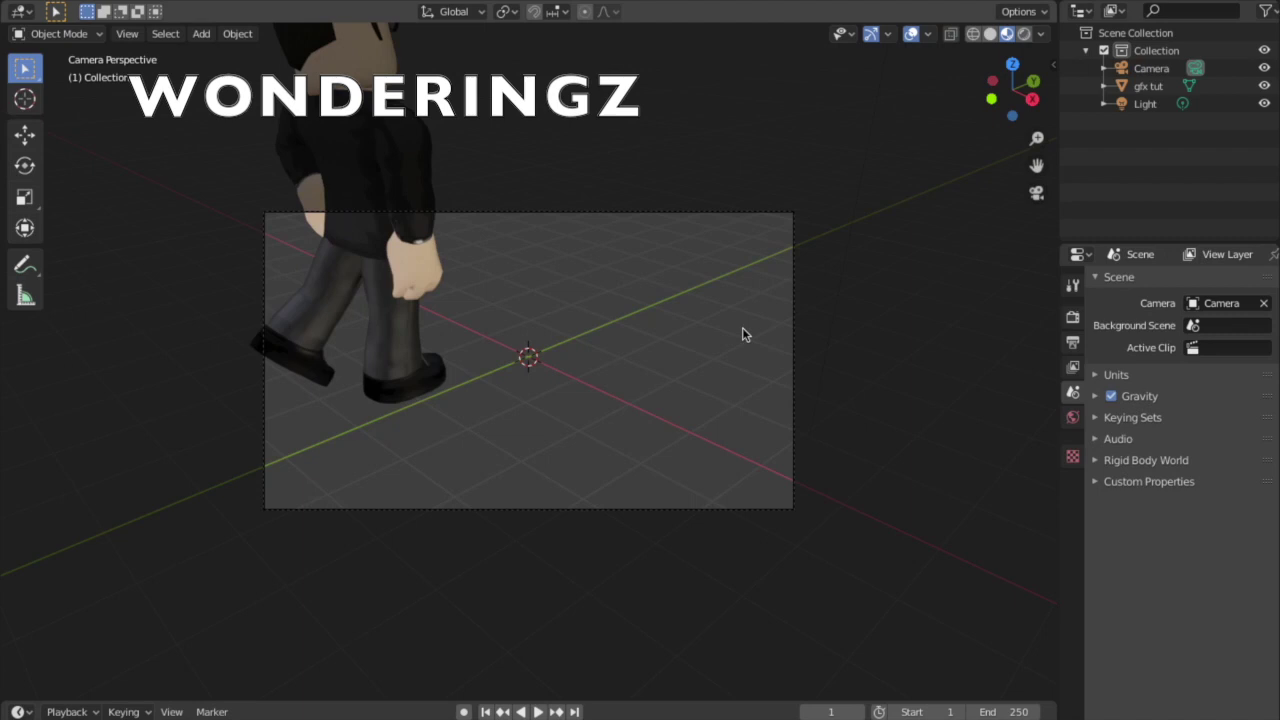
pyautogui.moveTo(743, 329); pyautogui.dragTo(792, 262)
pyautogui.click(833, 266)
pyautogui.hotkey('shift', '`')
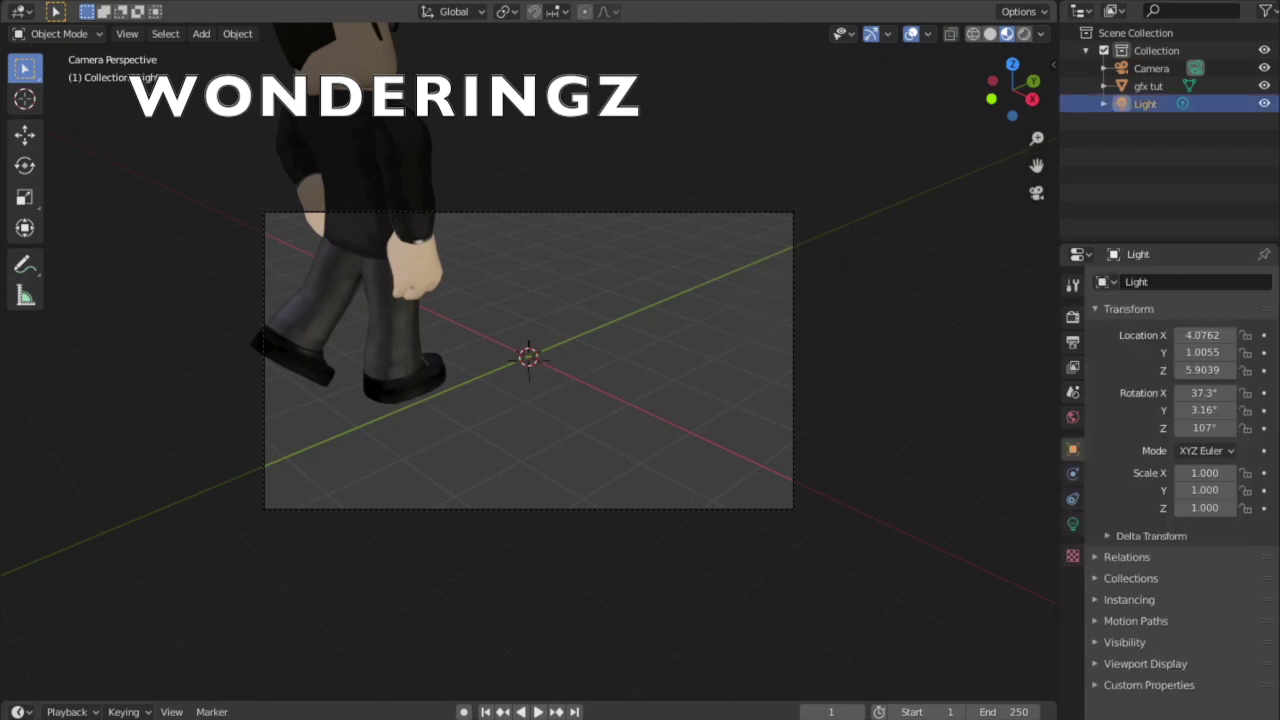
pyautogui.press('w')
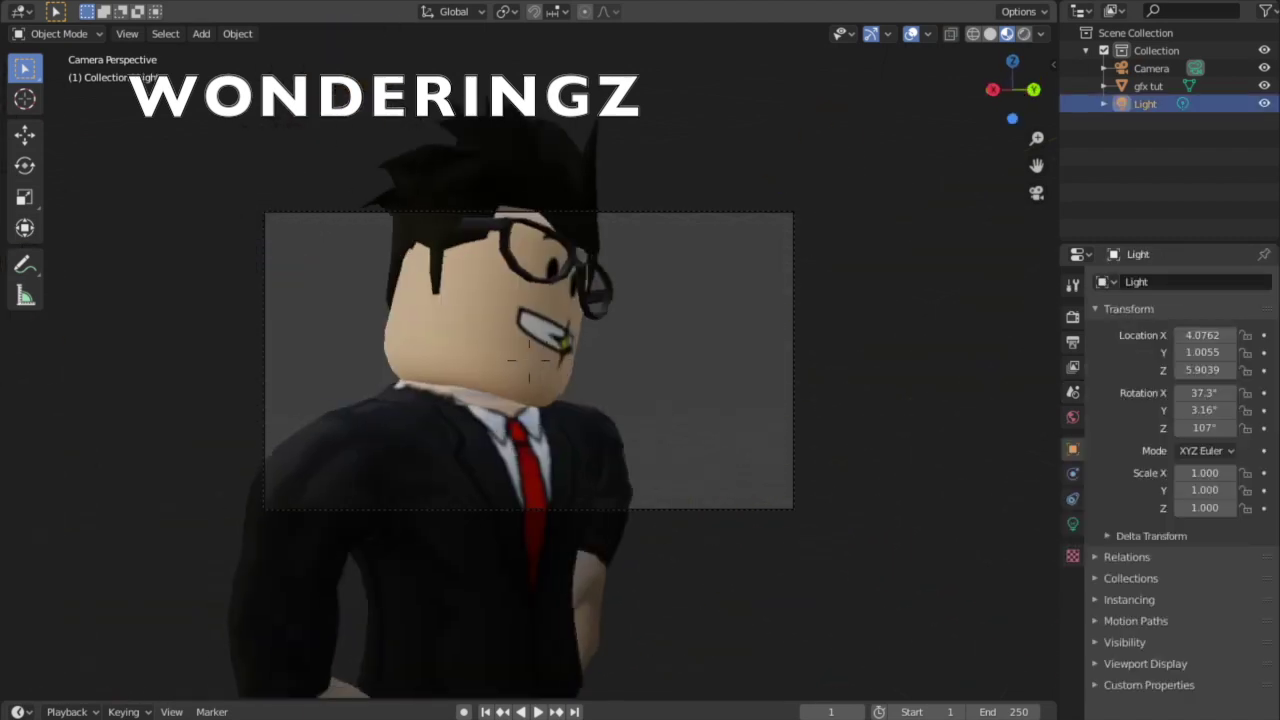
pyautogui.press('s')
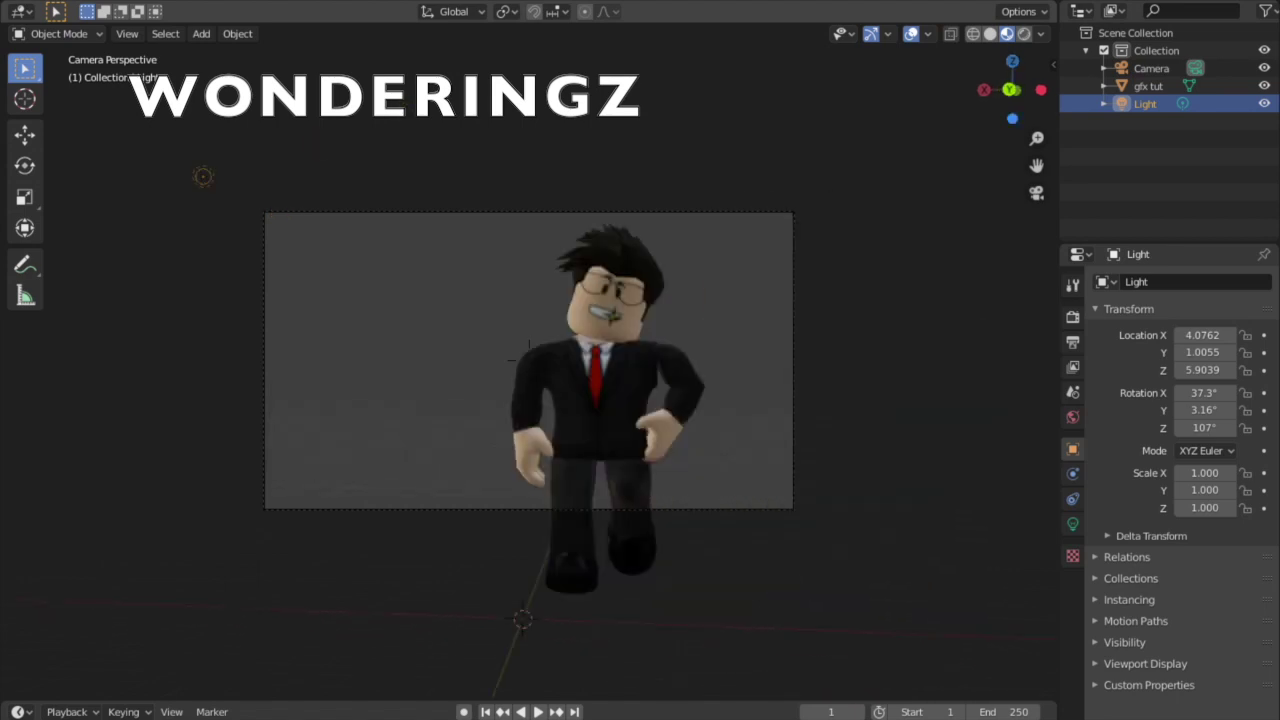
pyautogui.click(529, 360)
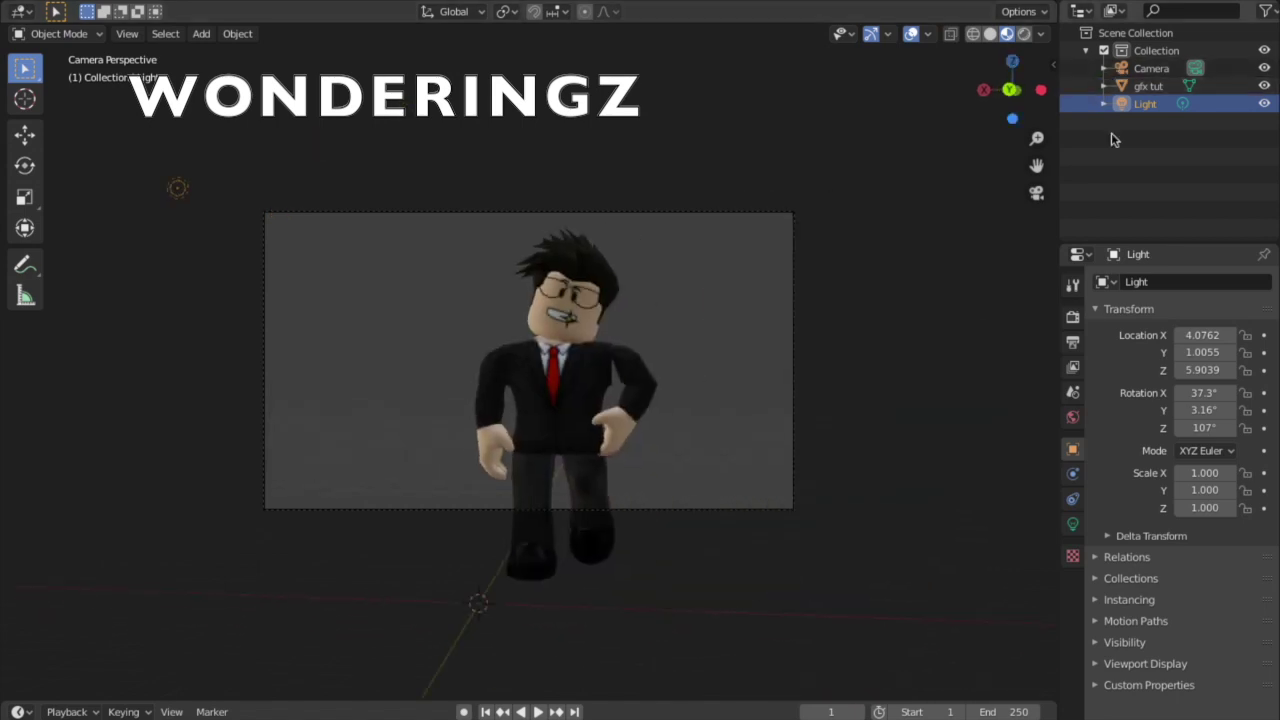
# Leave the camera view, face the whole character from the front and switch the viewport to Rendered shading.
pyautogui.click(1036, 193)
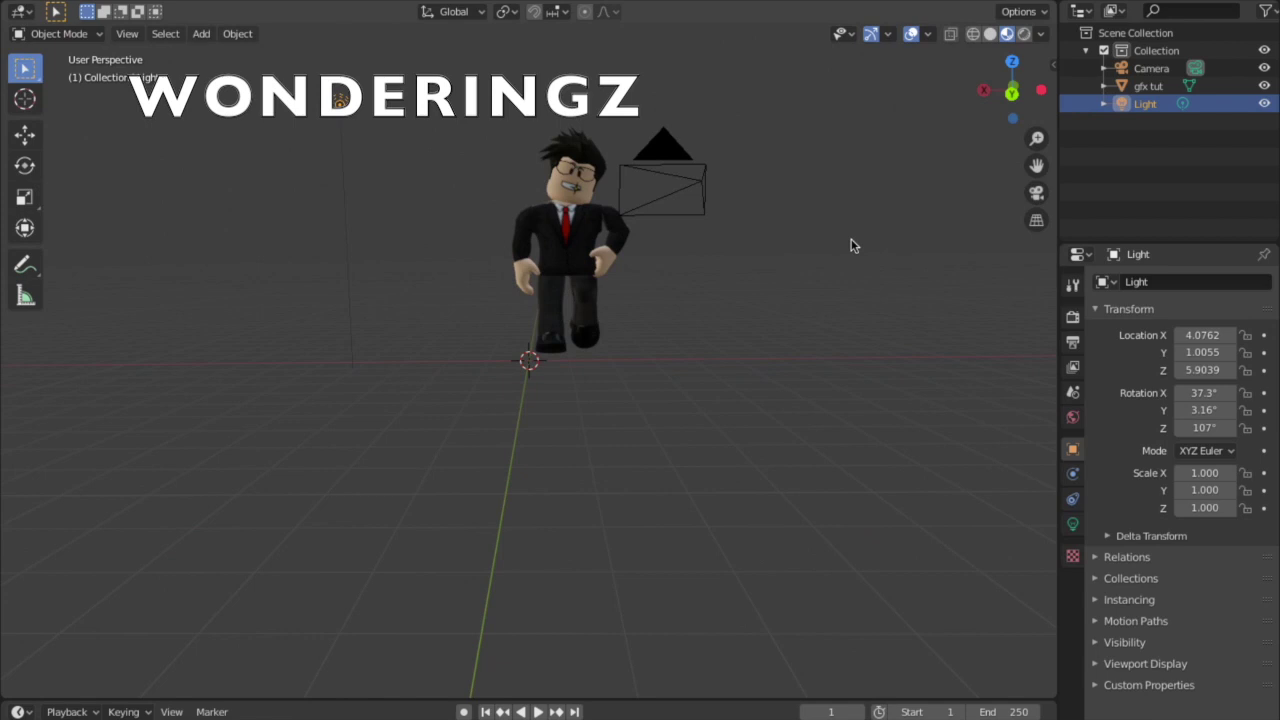
pyautogui.hotkey('shift', '`')
pyautogui.press('w')
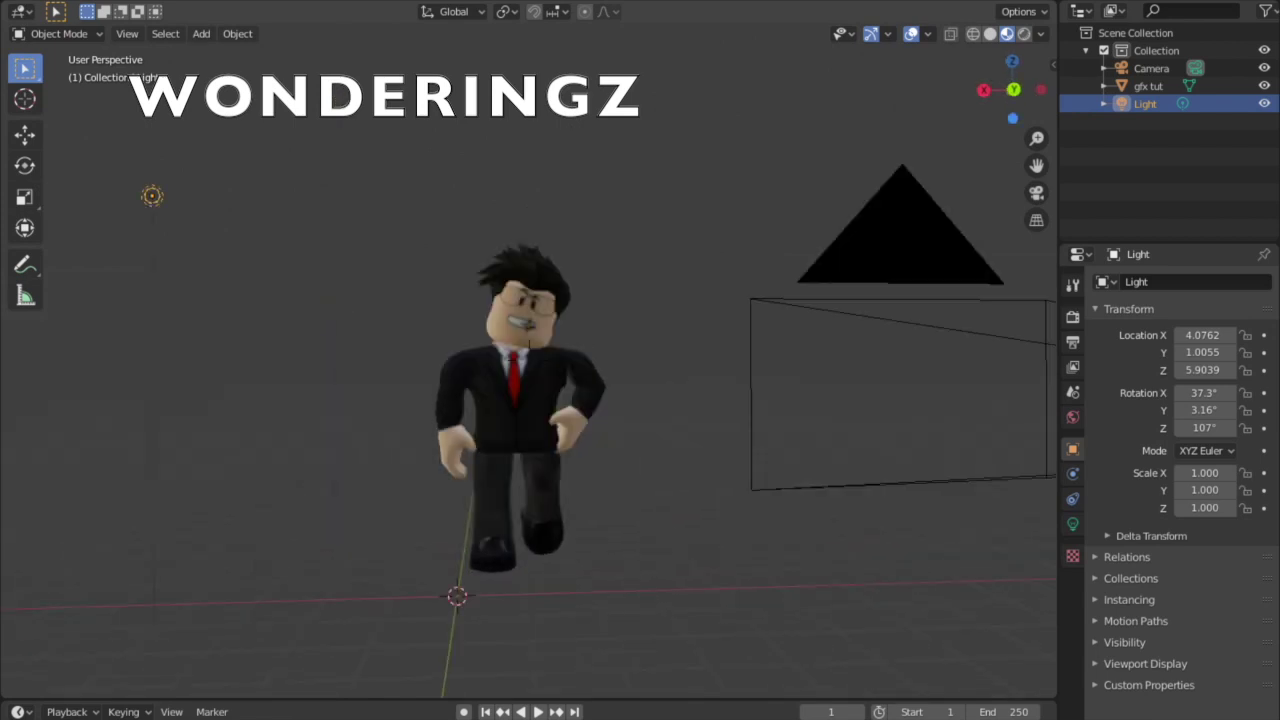
pyautogui.press('w')
pyautogui.press('s')
pyautogui.press('Escape')
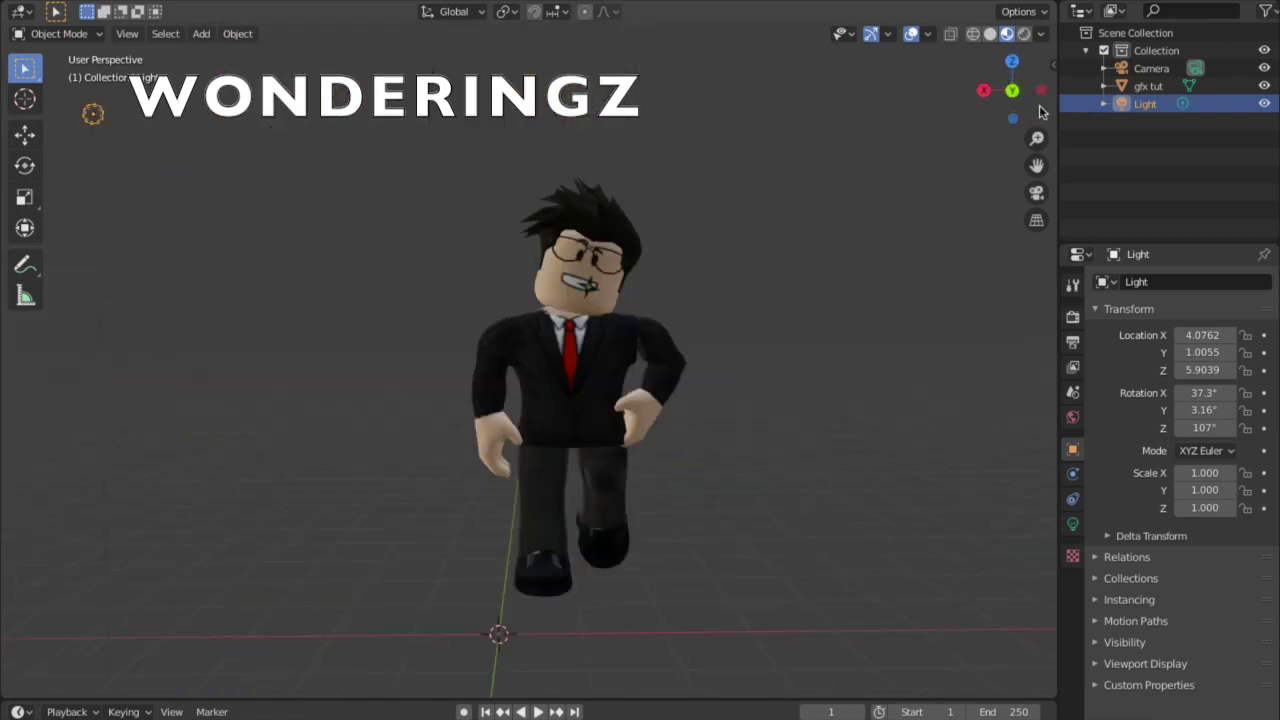
pyautogui.click(1024, 36)
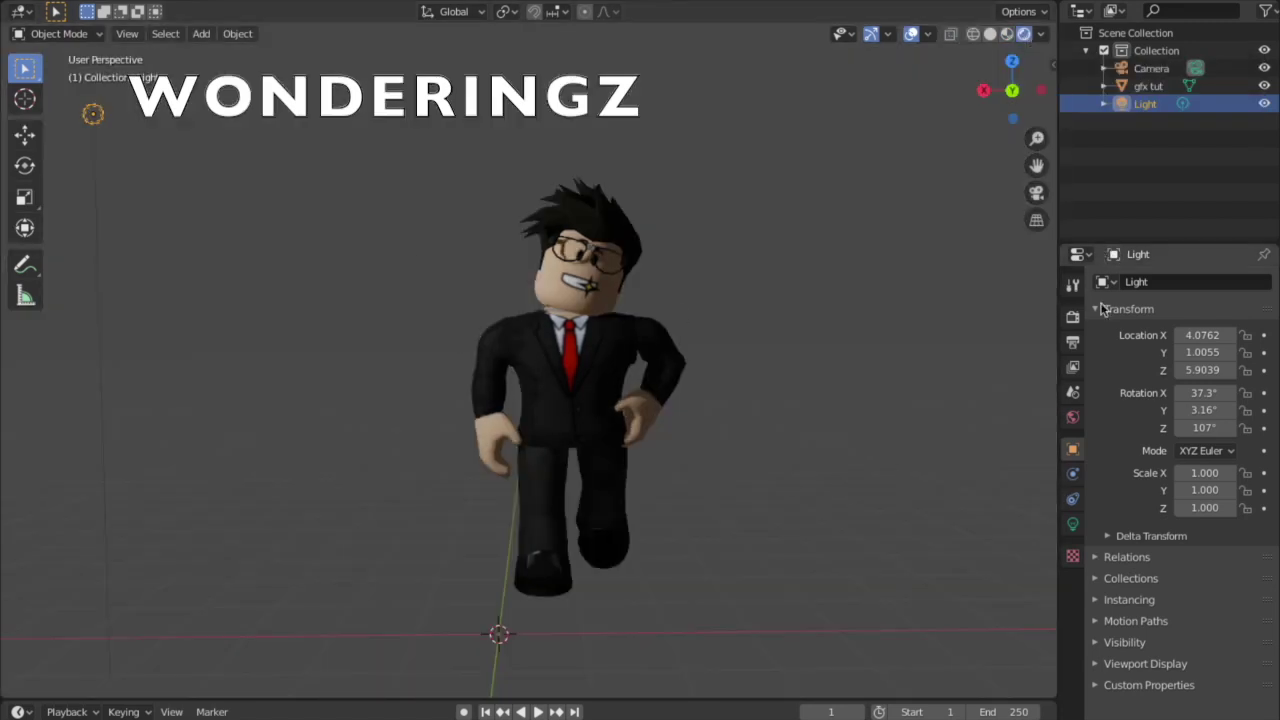
# Enable Ambient Occlusion in the Eevee render settings.
pyautogui.click(1072, 316)
pyautogui.click(1072, 341)
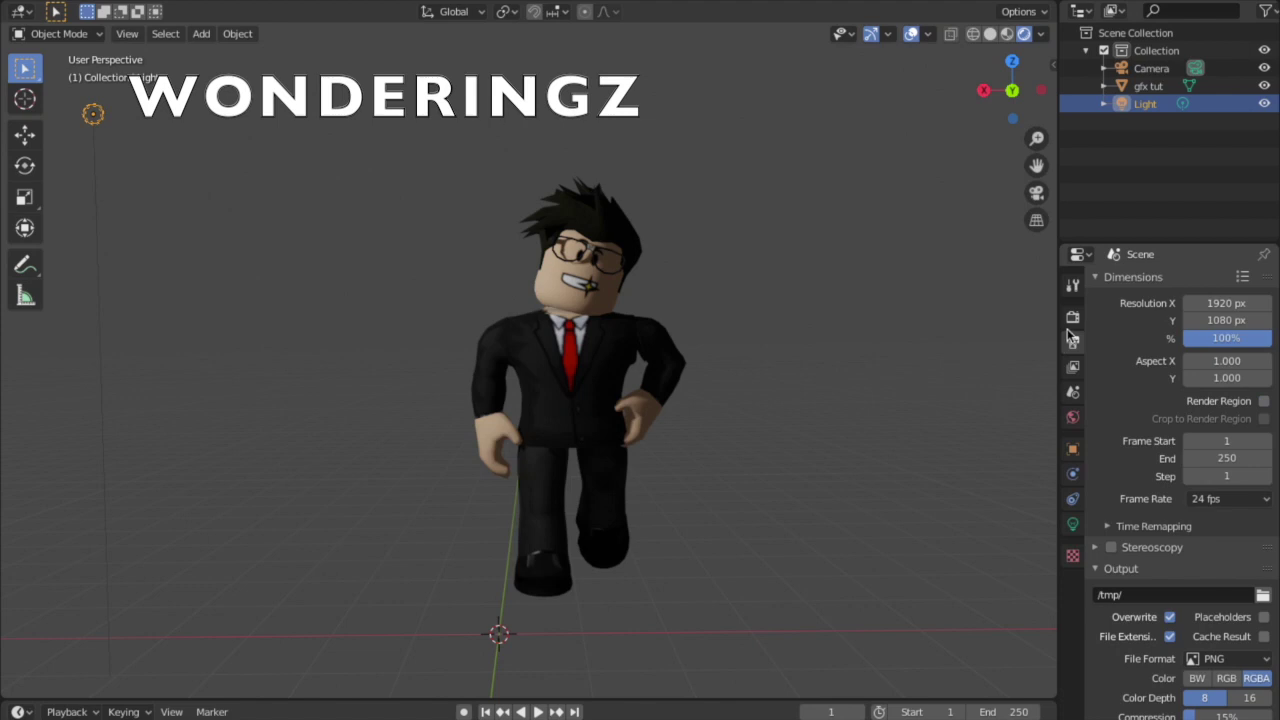
pyautogui.click(1072, 316)
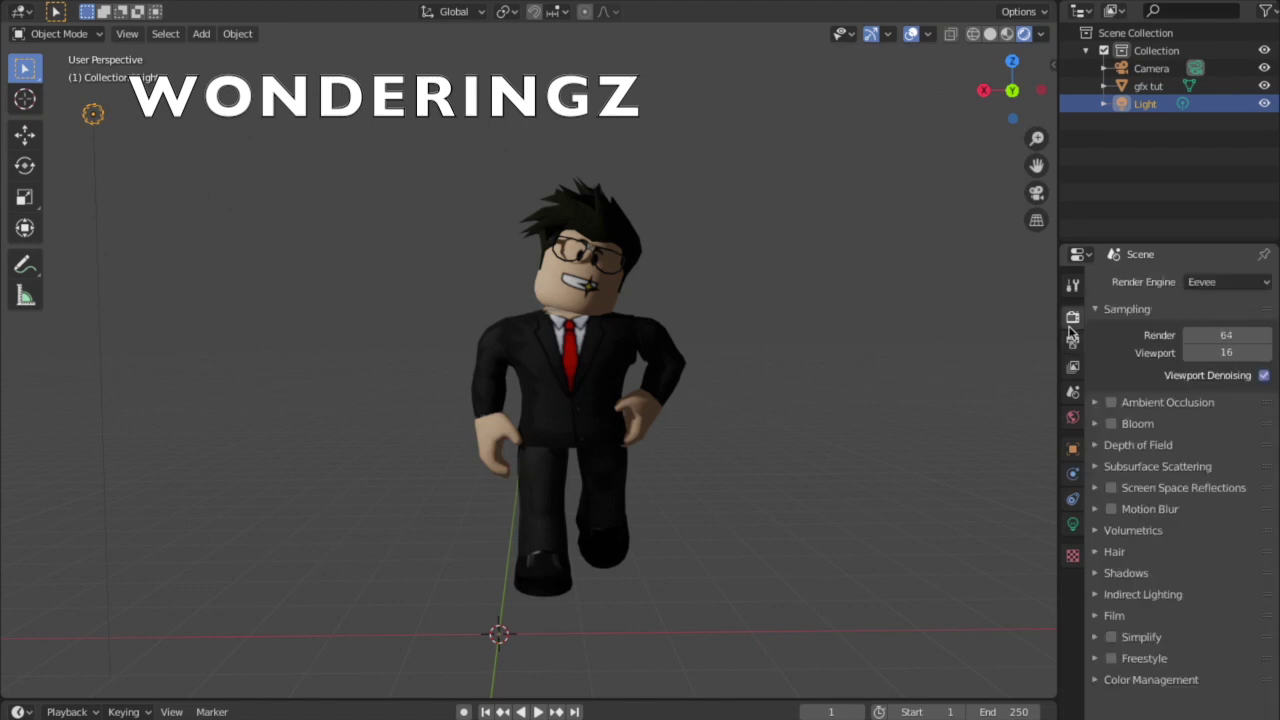
pyautogui.click(1111, 402)
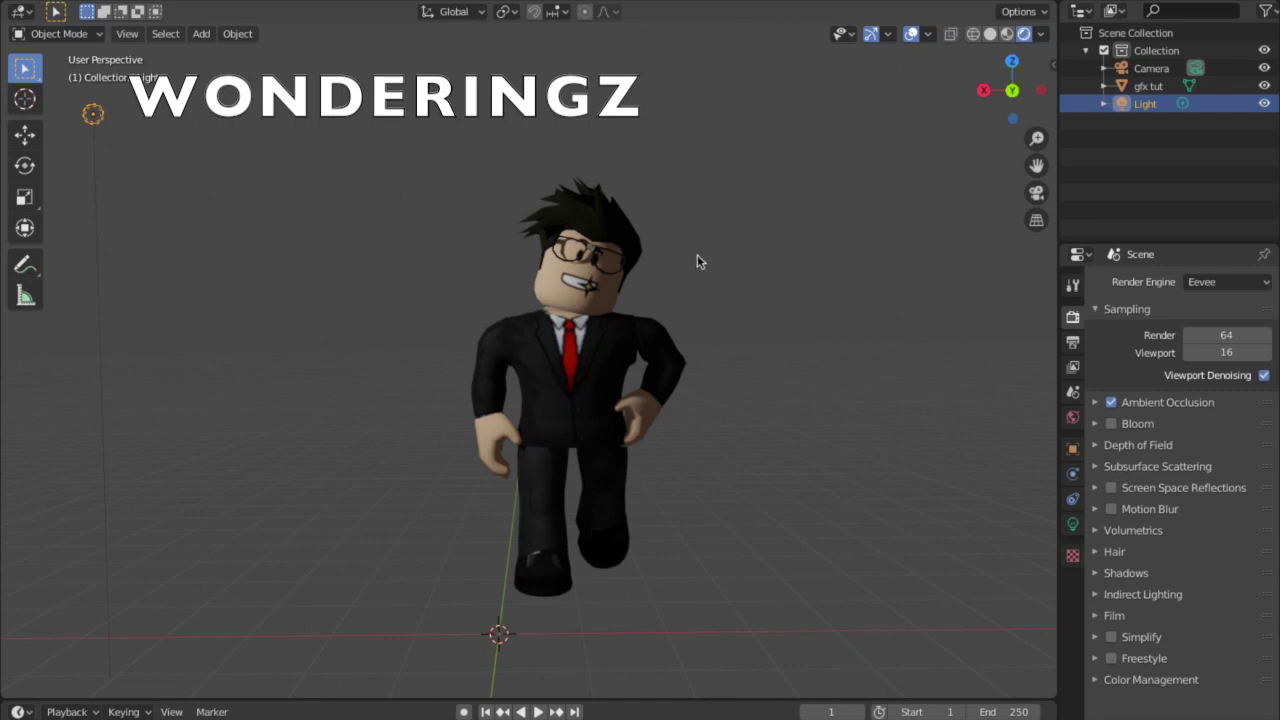
pyautogui.press('c')
pyautogui.click(743, 277)
pyautogui.moveTo(529, 361); pyautogui.dragTo(571, 297, button='middle')
pyautogui.scroll(3, 571, 297)
pyautogui.moveTo(565, 341); pyautogui.dragTo(490, 283, button='middle')
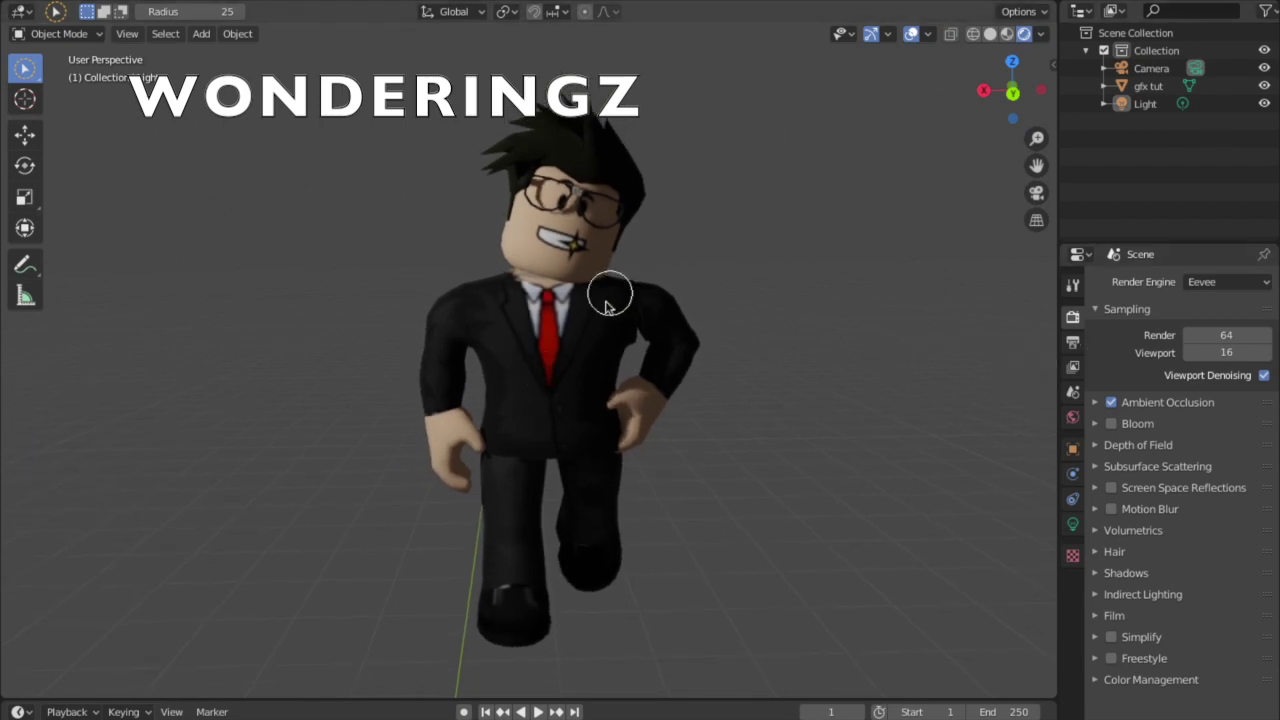
# Lower the existing light to head height and move it along X in front of the character's face.
pyautogui.click(1160, 103)
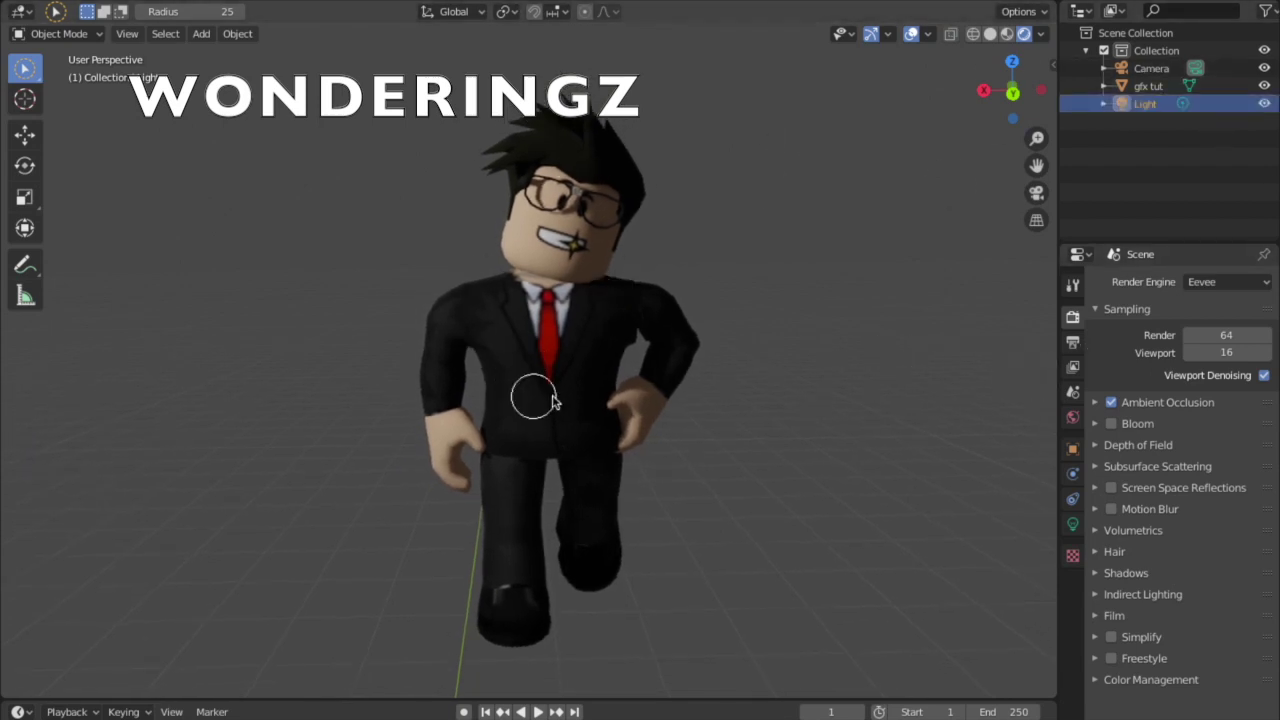
pyautogui.click(27, 137)
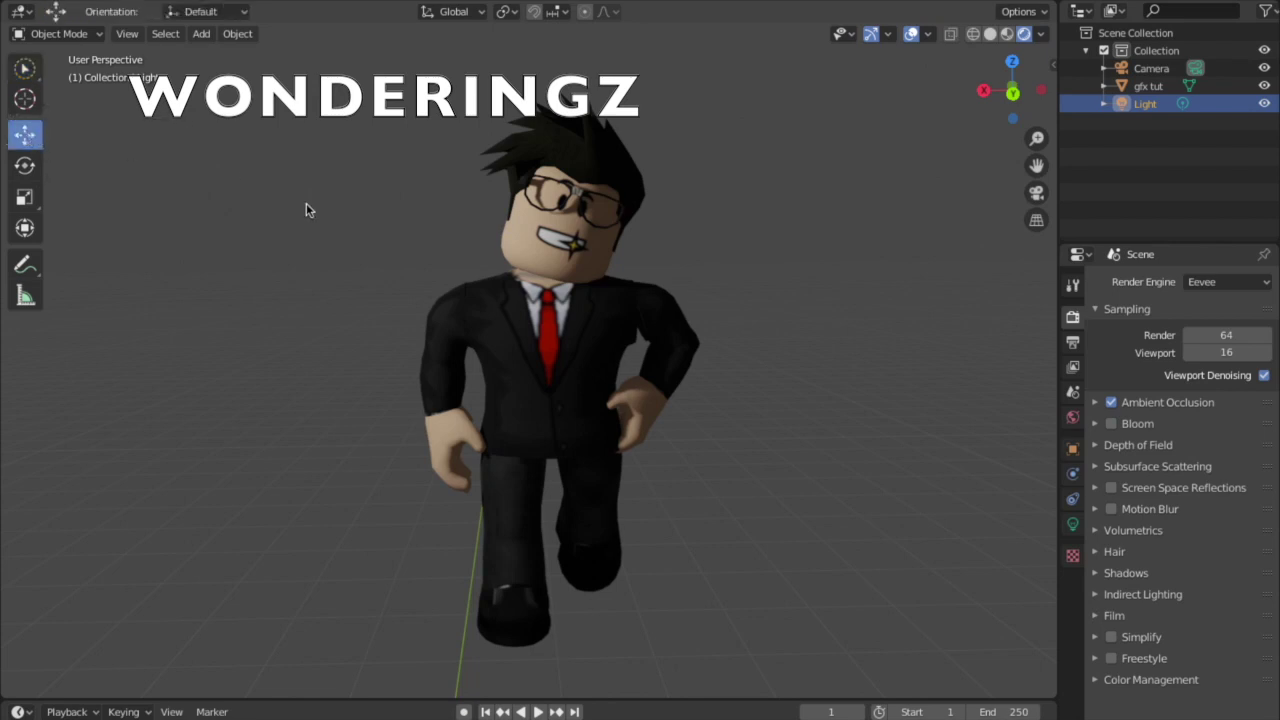
pyautogui.press('s')
pyautogui.click(367, 279)
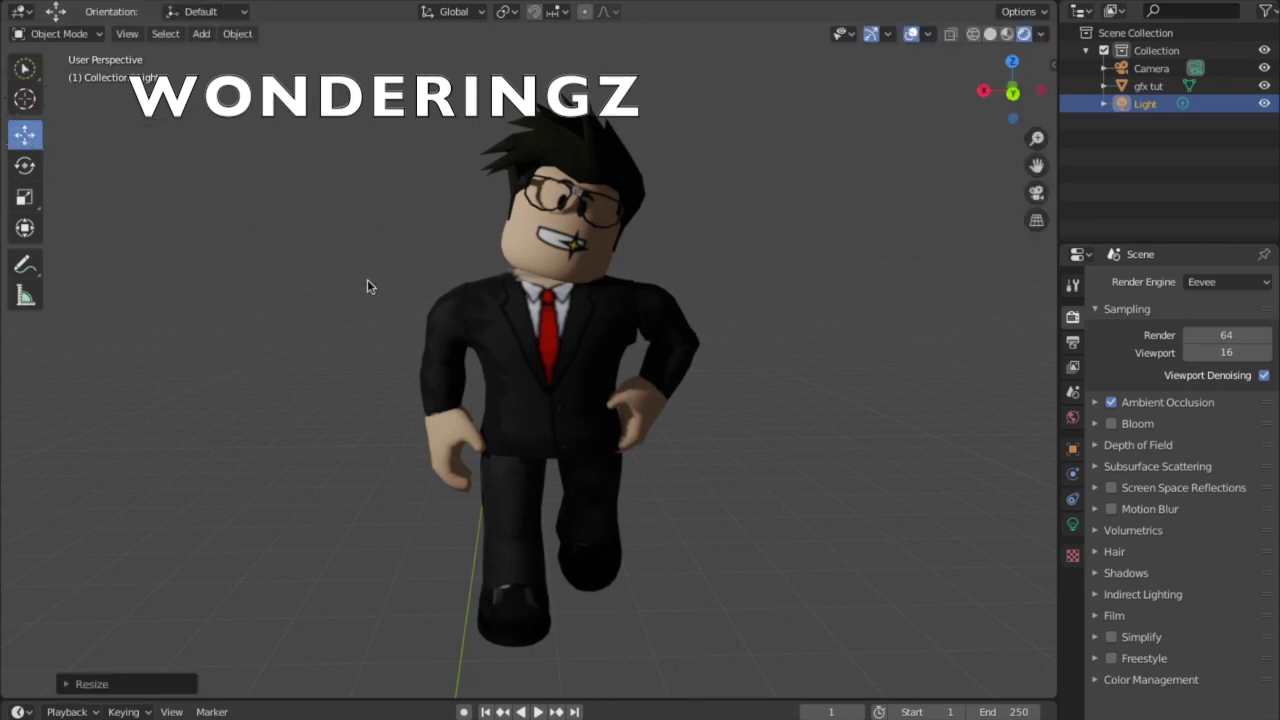
pyautogui.keyDown('shift'); pyautogui.moveTo(367, 279); pyautogui.dragTo(409, 279, button='middle'); pyautogui.keyUp('shift')
pyautogui.press('s')
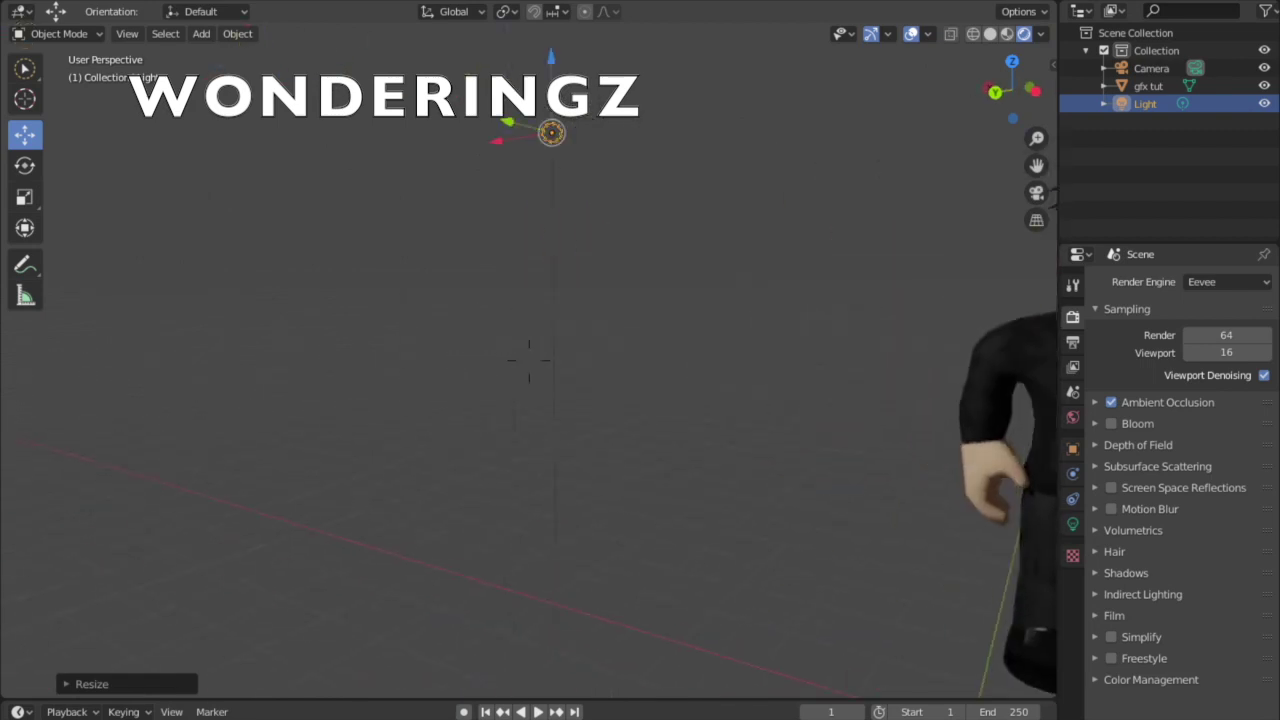
pyautogui.click(528, 361)
pyautogui.moveTo(304, 267); pyautogui.dragTo(571, 218)
pyautogui.moveTo(637, 106); pyautogui.dragTo(626, 283)
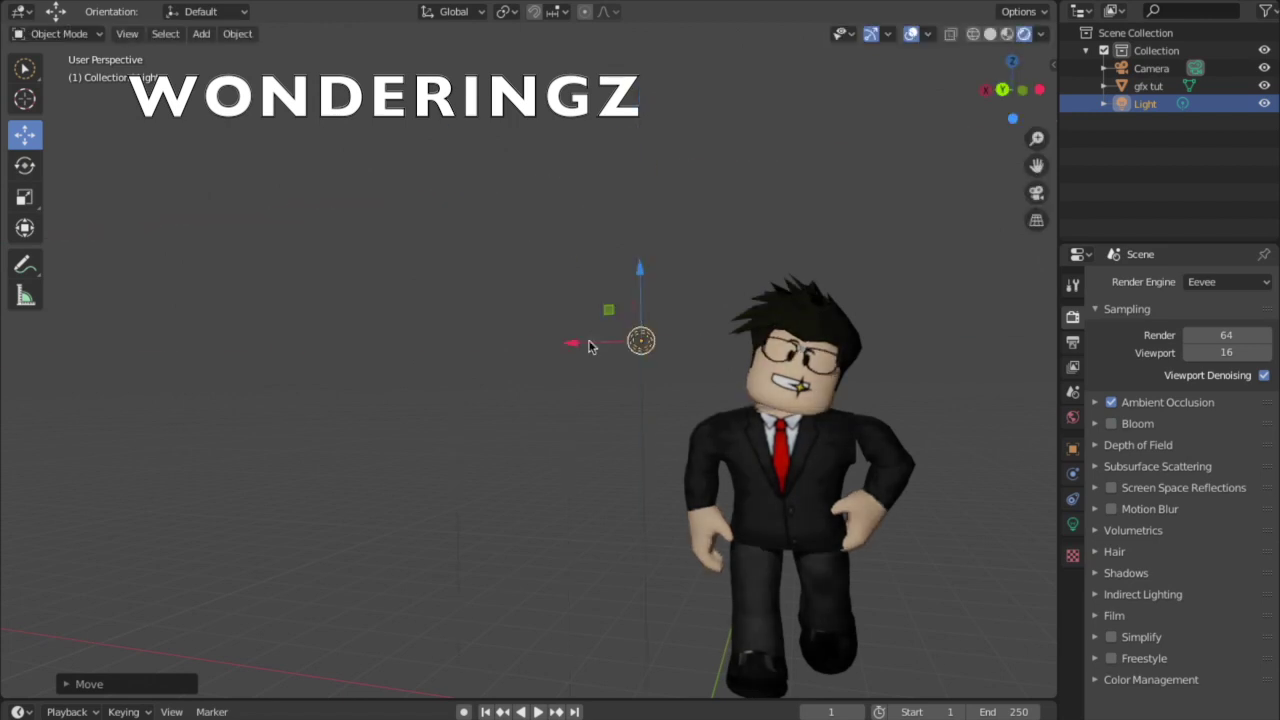
pyautogui.moveTo(589, 344); pyautogui.dragTo(671, 340)
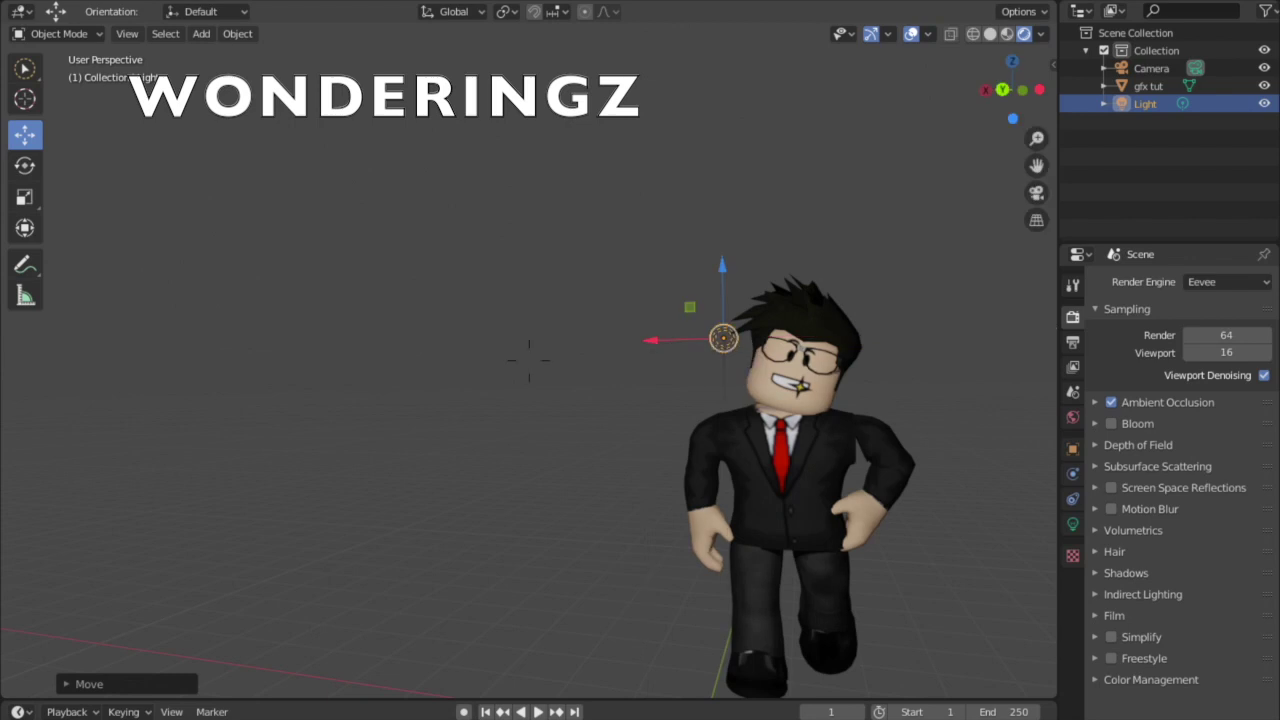
pyautogui.moveTo(528, 362); pyautogui.dragTo(530, 358, button='middle')
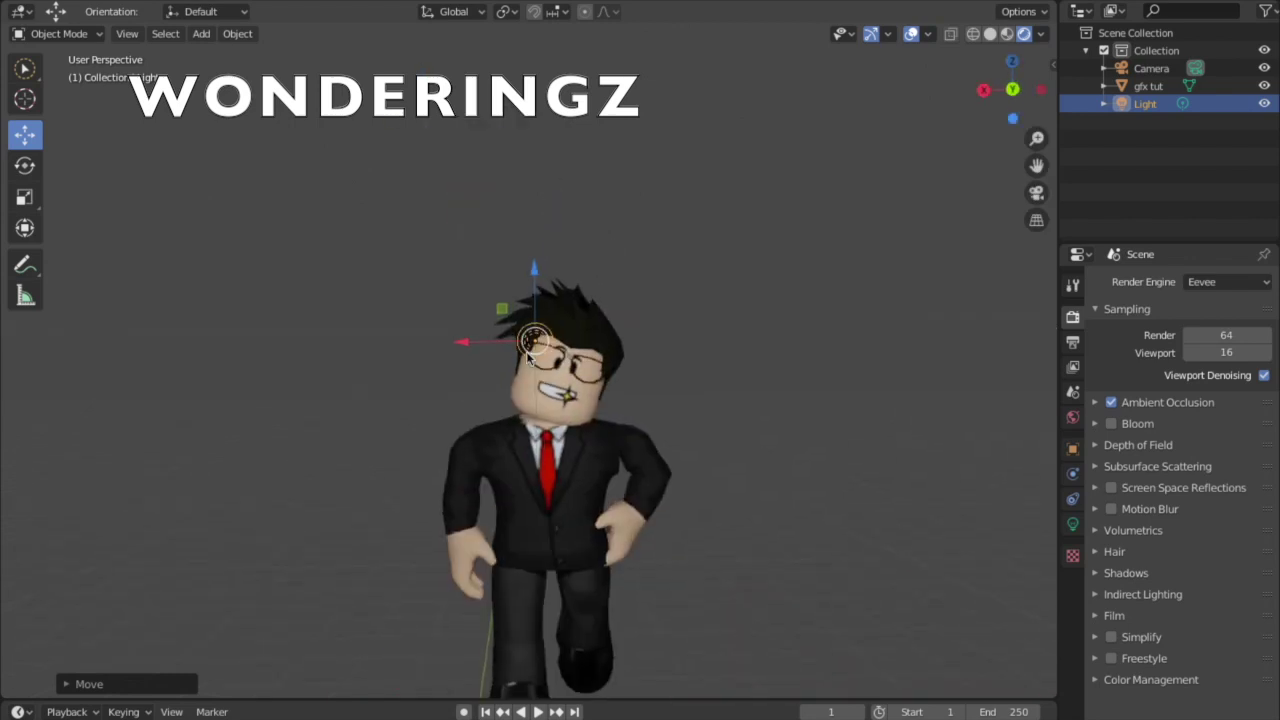
pyautogui.moveTo(671, 292); pyautogui.dragTo(675, 338)
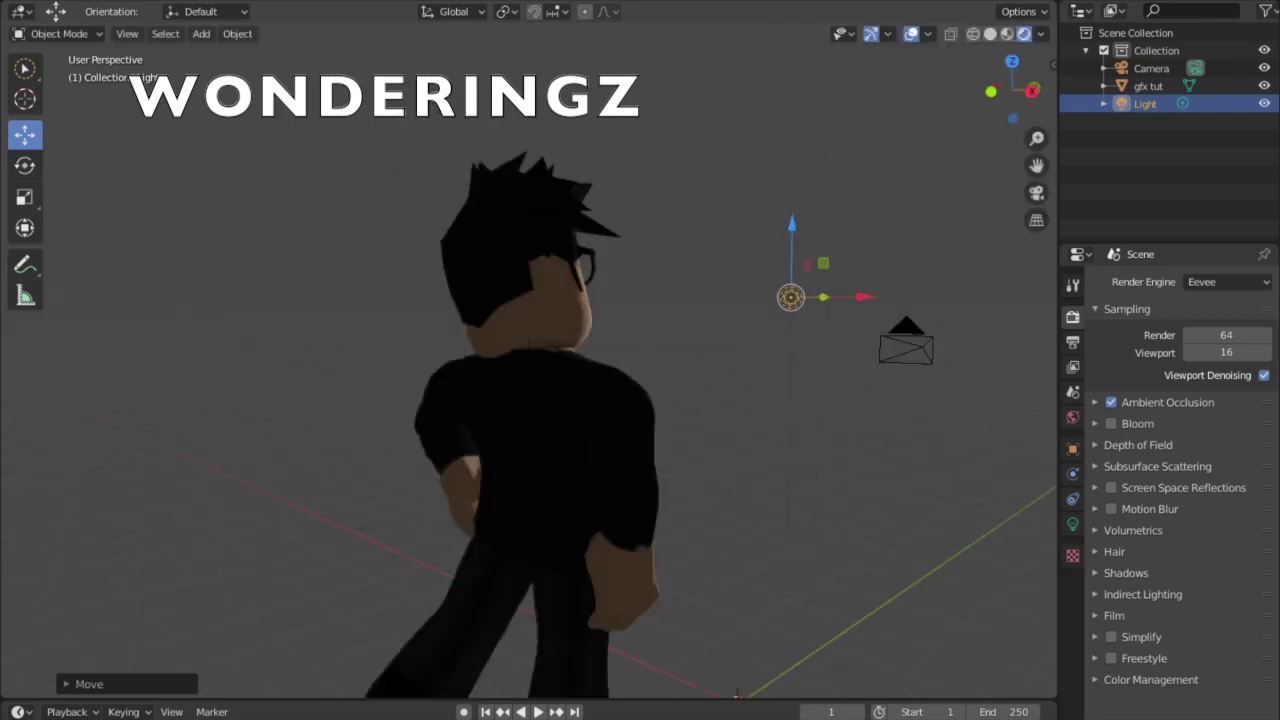
# Add a point light and place it behind the character's upper back.
pyautogui.moveTo(529, 360); pyautogui.dragTo(640, 360, button='middle')
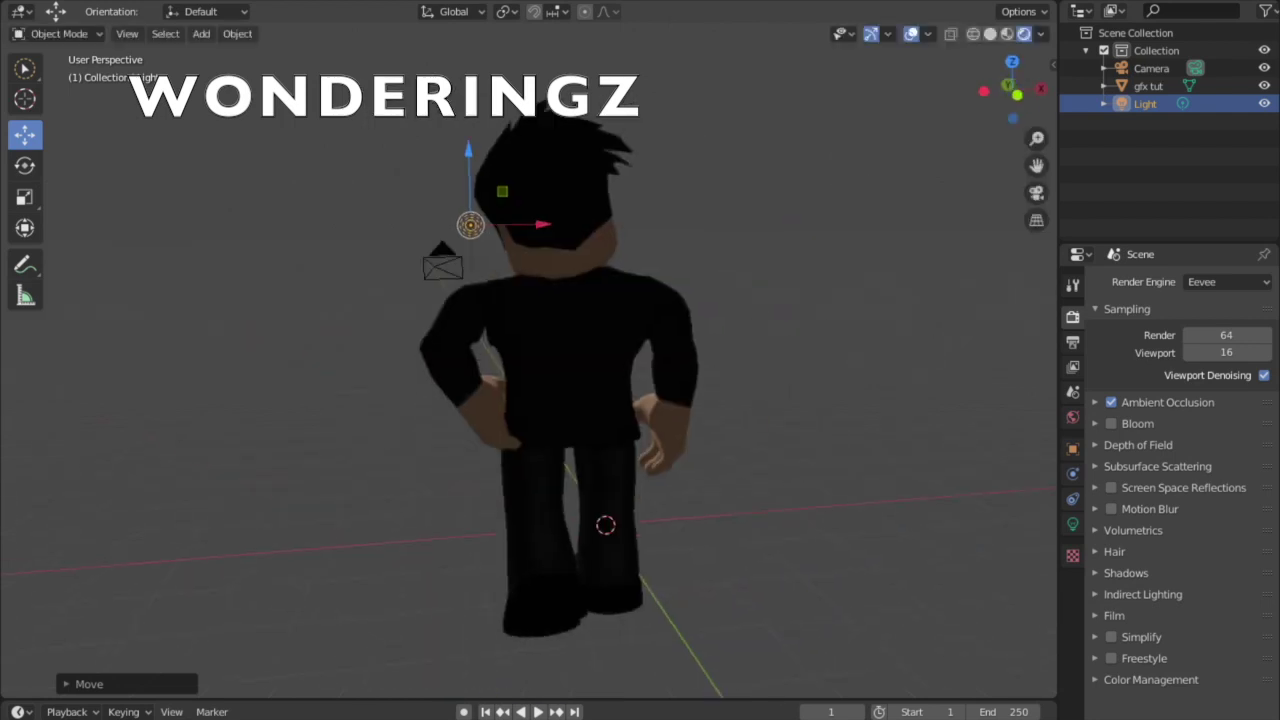
pyautogui.press('a')
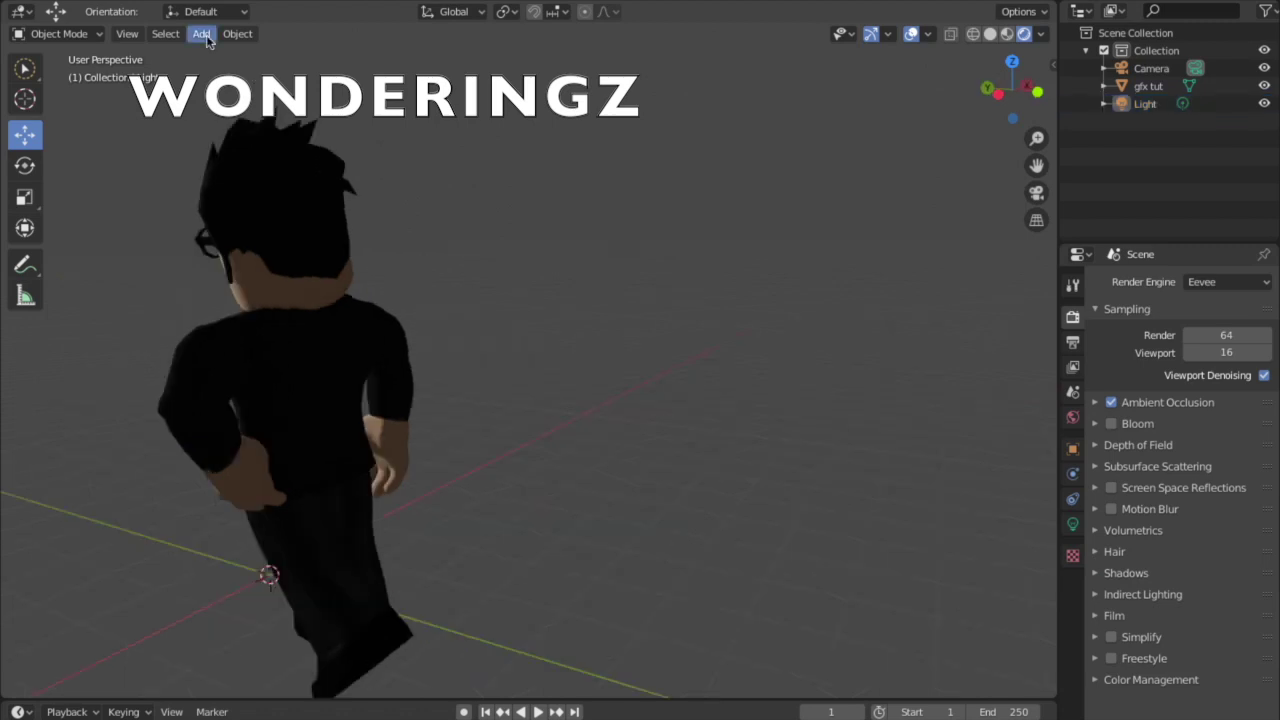
pyautogui.click(205, 37)
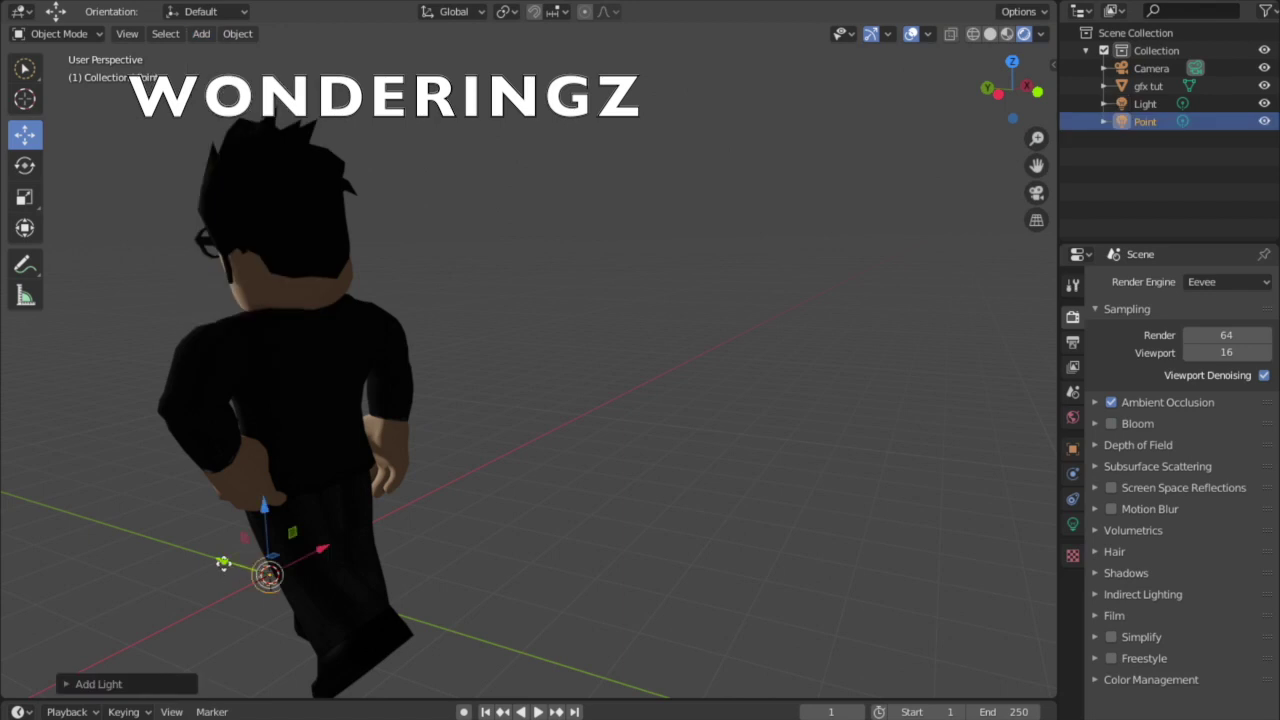
pyautogui.moveTo(223, 565); pyautogui.dragTo(438, 595)
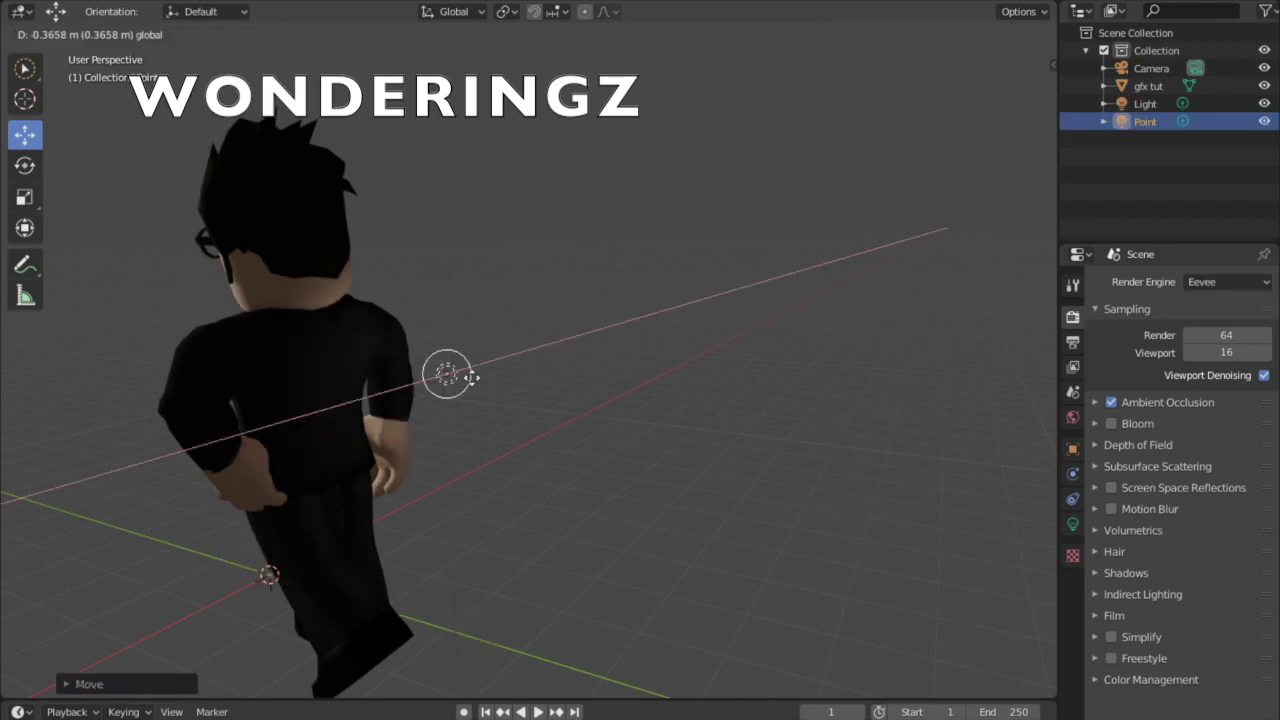
pyautogui.moveTo(471, 377); pyautogui.dragTo(426, 391)
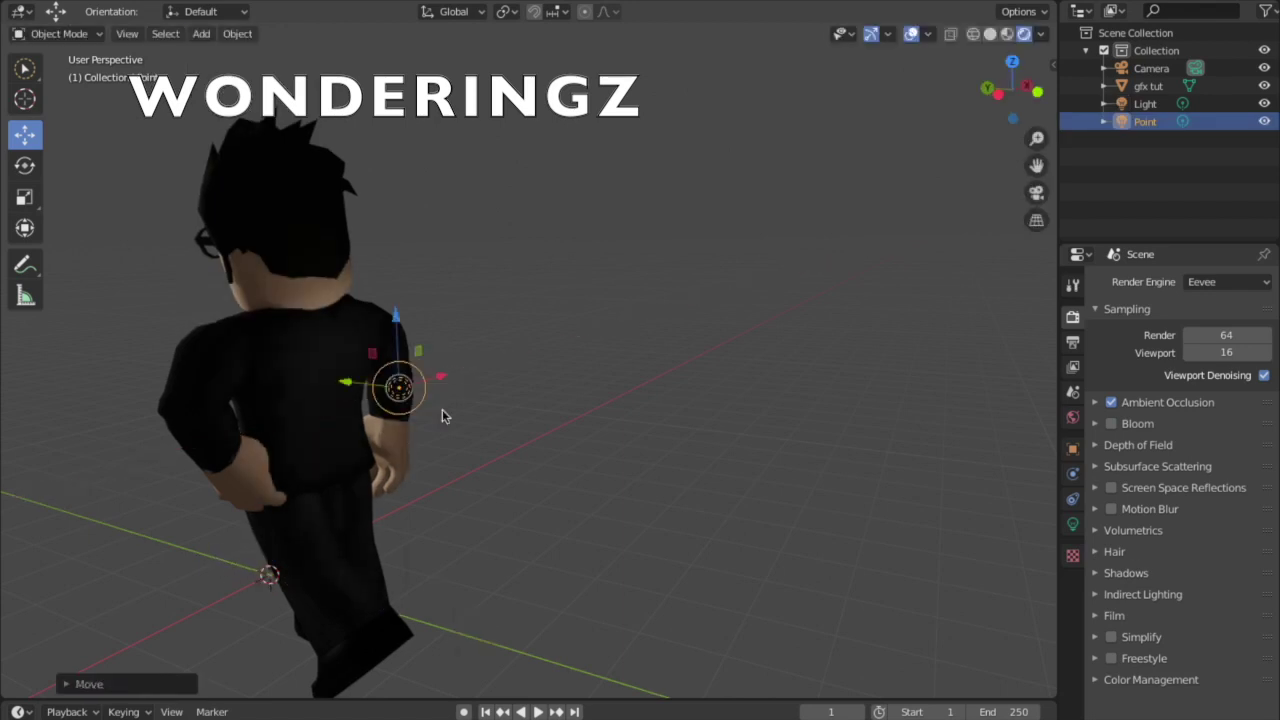
# Set the power of the point light behind the character to 10000 W.
pyautogui.click(1073, 523)
pyautogui.click(1228, 398)
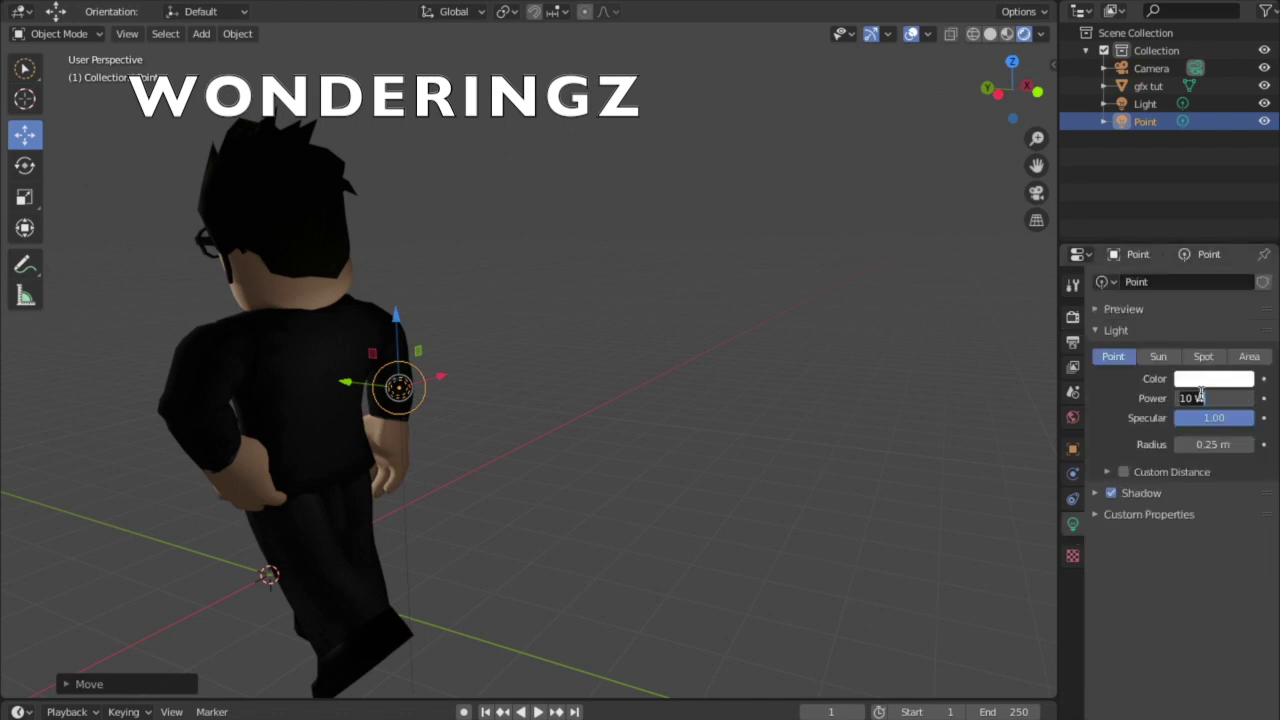
pyautogui.press('BackSpace')
pyautogui.write('10000')
pyautogui.press('Return')
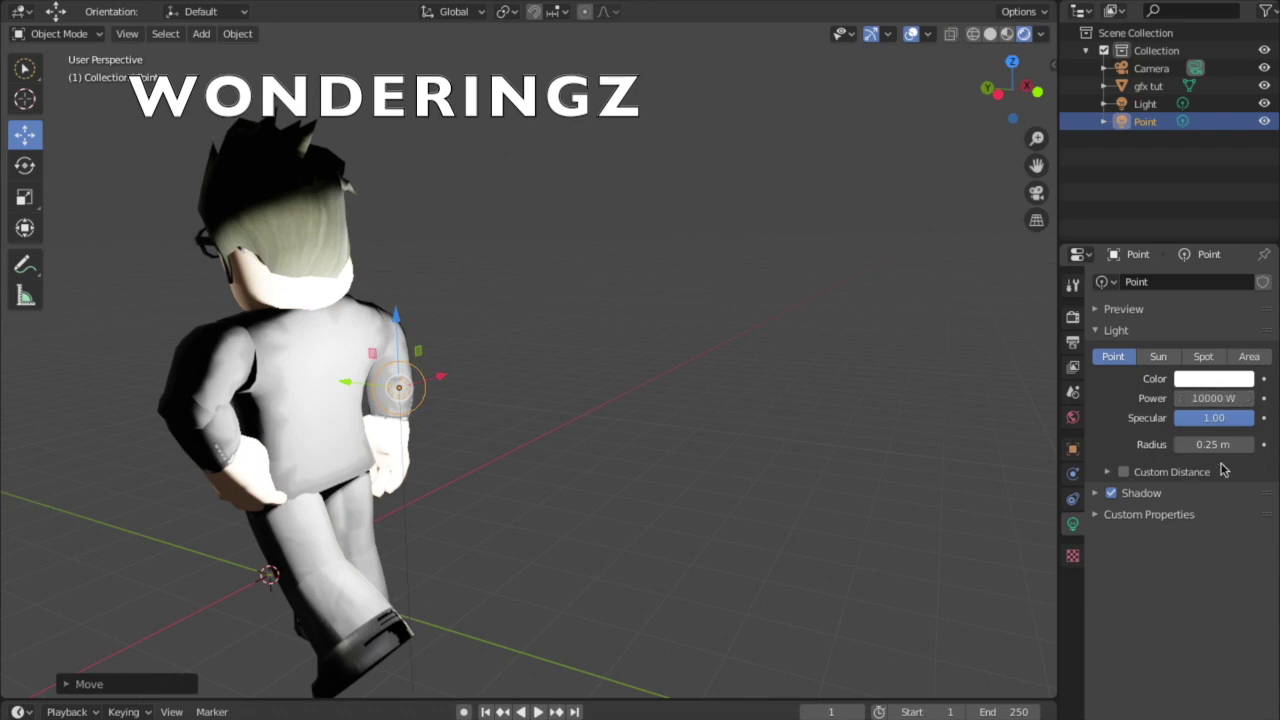
# Check the back light from the front and shift the point light along the X axis behind the character.
pyautogui.press('a')
pyautogui.hotkey('alt', 'a')
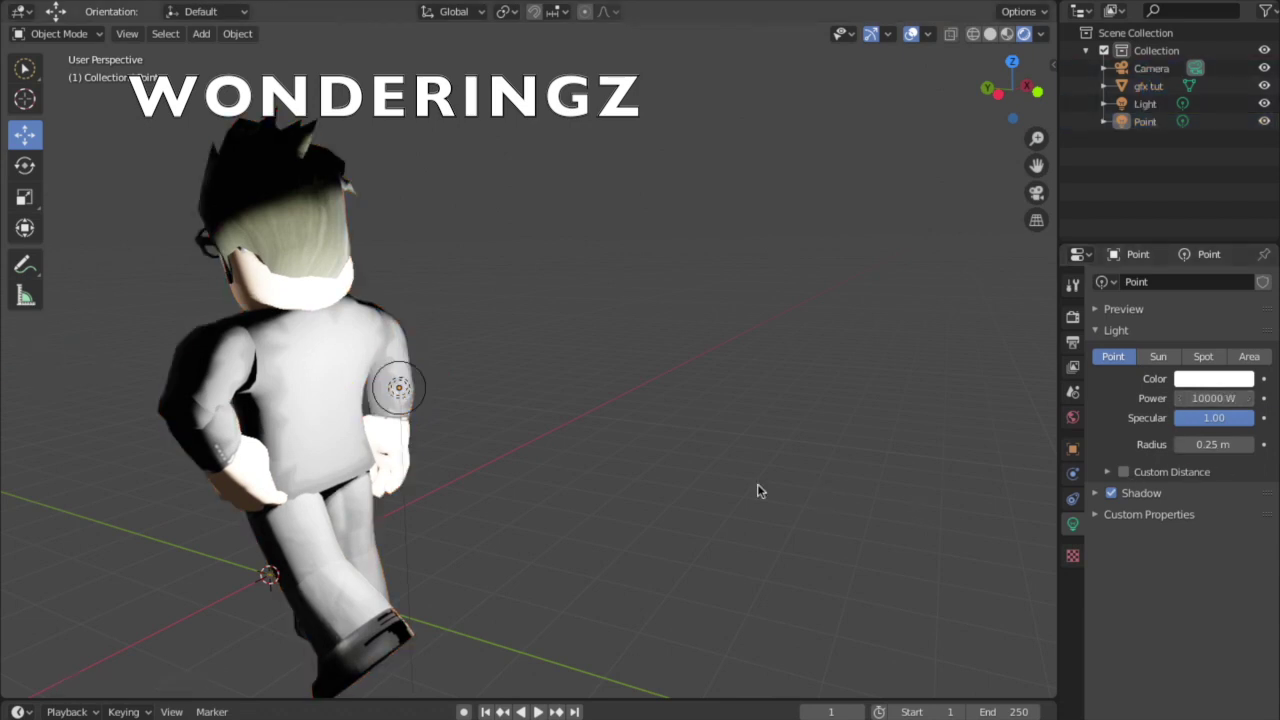
pyautogui.hotkey('shift', '`')
pyautogui.press('a')
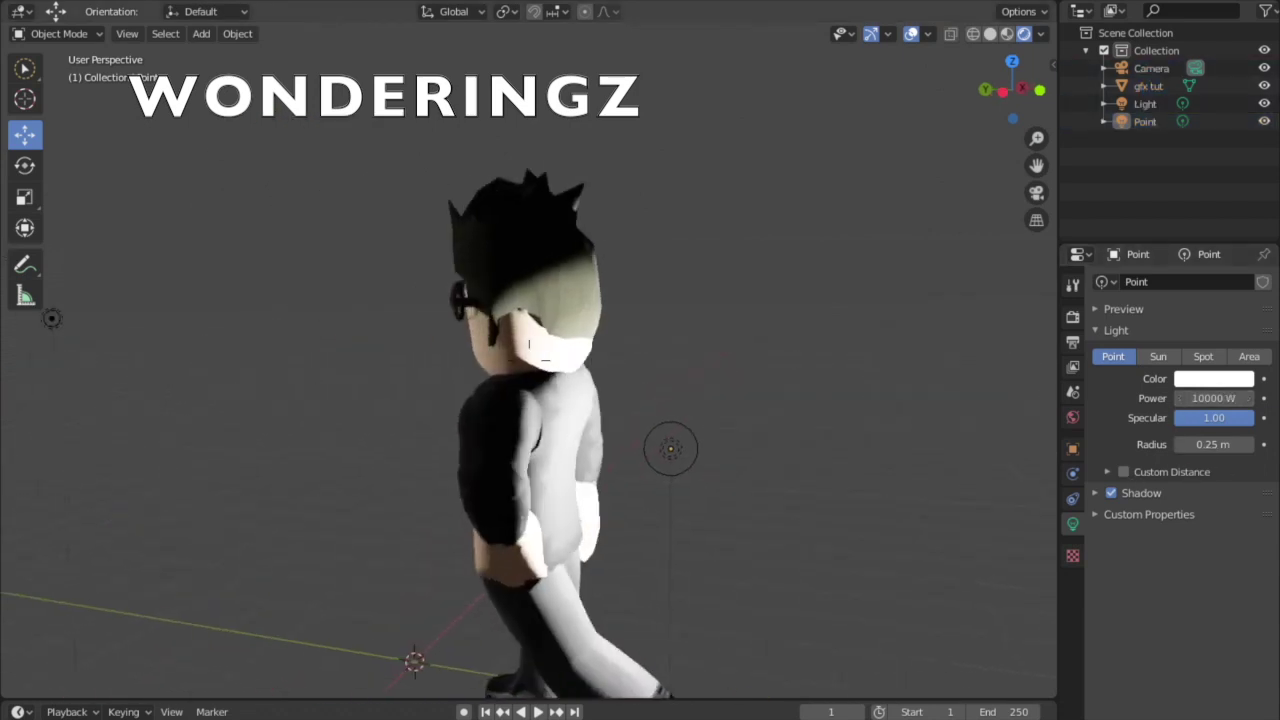
pyautogui.moveTo(530, 485); pyautogui.dragTo(410, 483, button='middle')
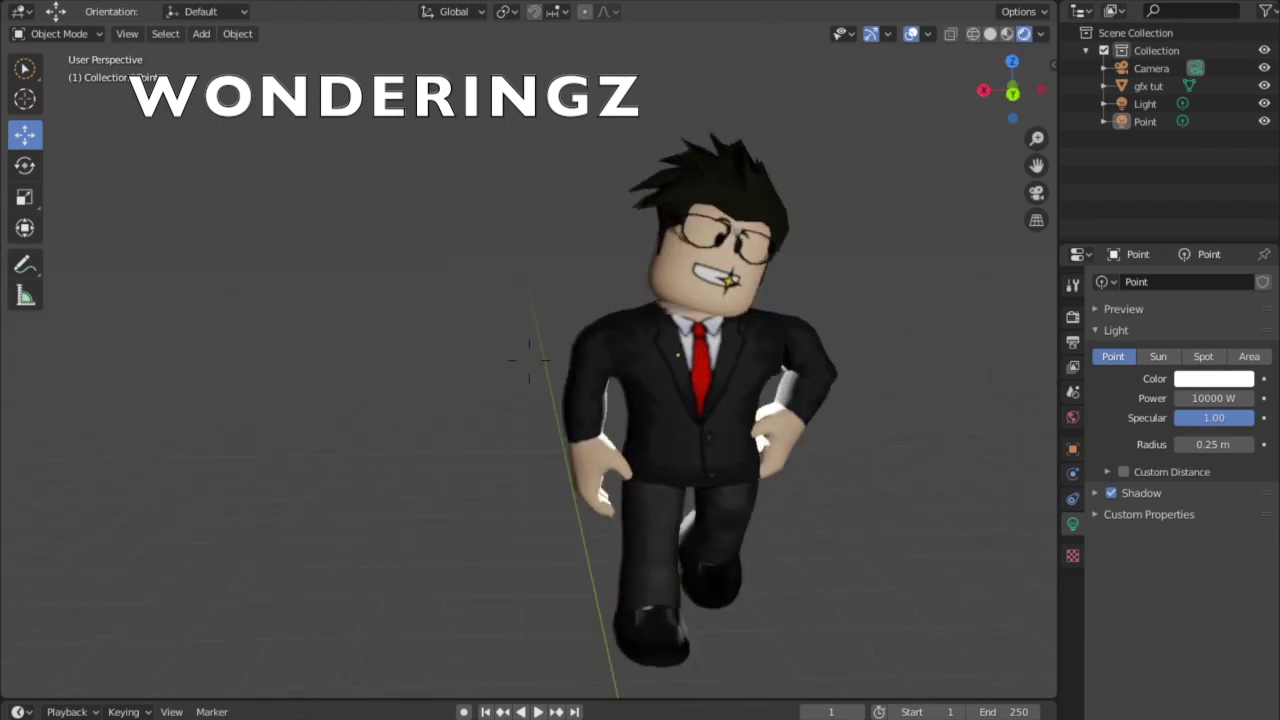
pyautogui.moveTo(529, 360); pyautogui.dragTo(529, 363, button='middle')
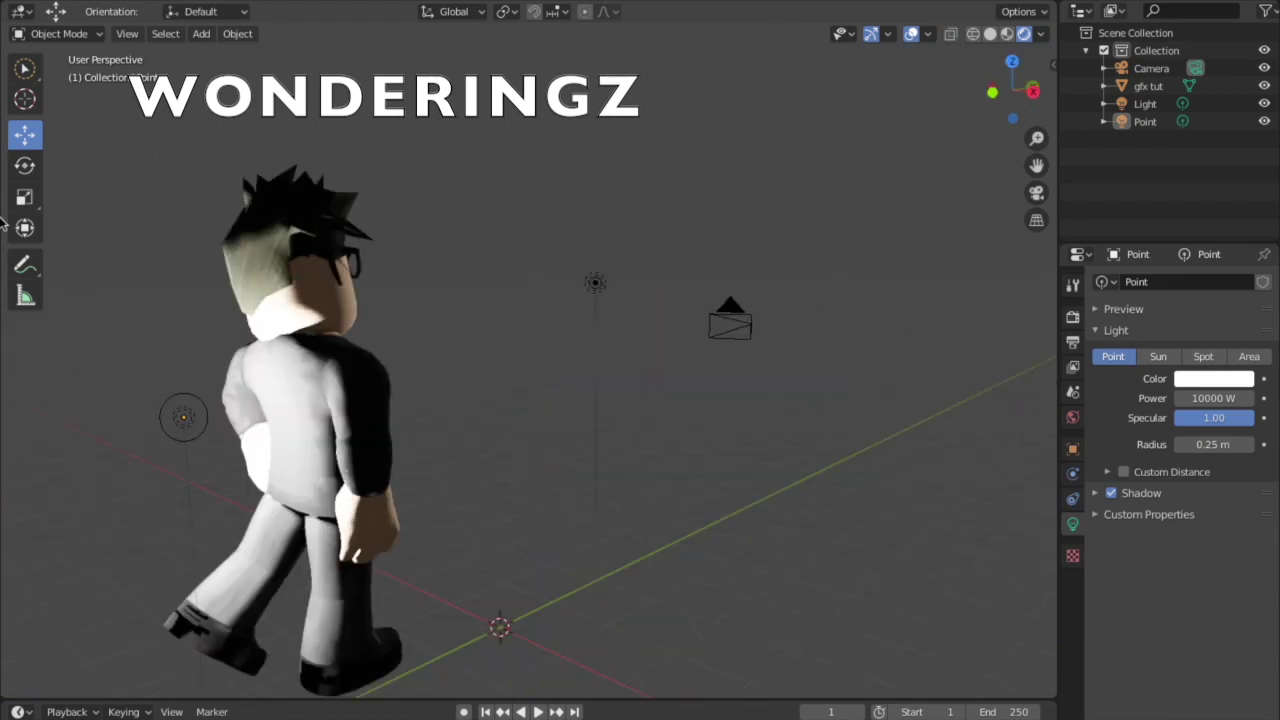
pyautogui.click(1145, 121)
pyautogui.press('g')
pyautogui.press('x')
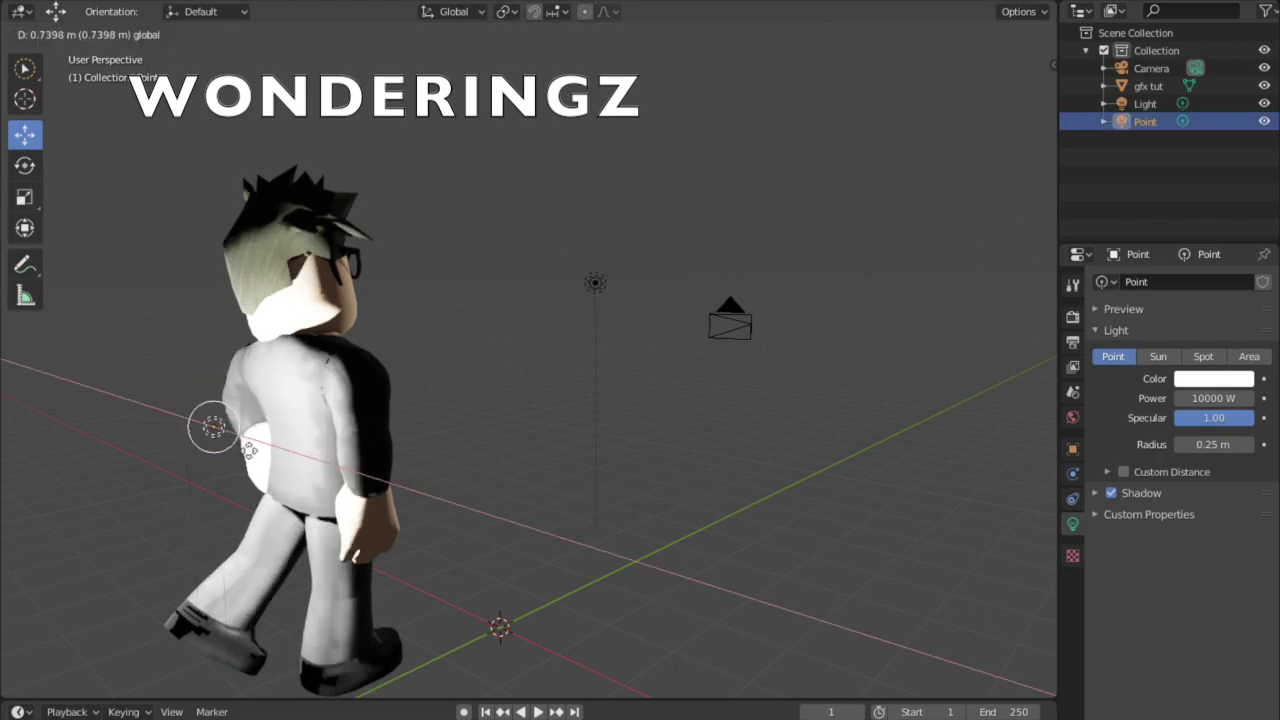
pyautogui.moveTo(249, 450); pyautogui.dragTo(274, 459)
# Try the back light behind the character's other side by moving it about 1.64 m in the negative X direction.
pyautogui.moveTo(517, 406); pyautogui.dragTo(585, 365, button='middle')
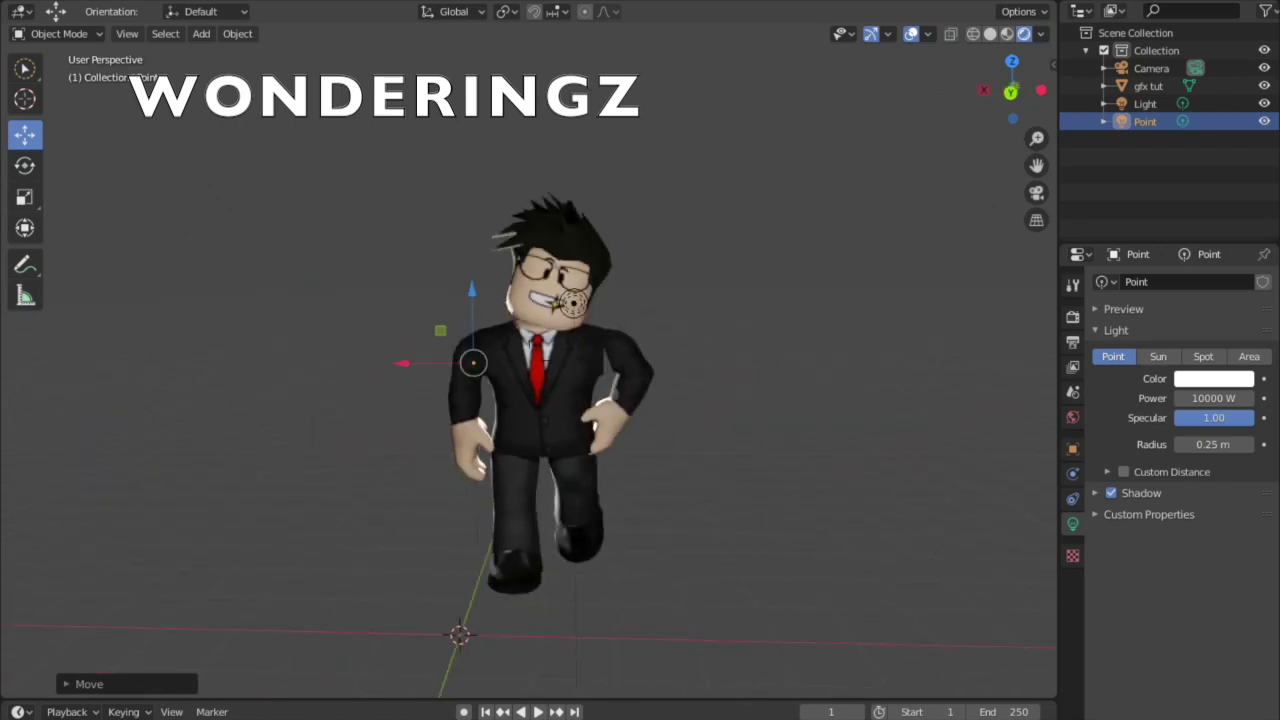
pyautogui.moveTo(585, 365); pyautogui.dragTo(587, 392, button='middle')
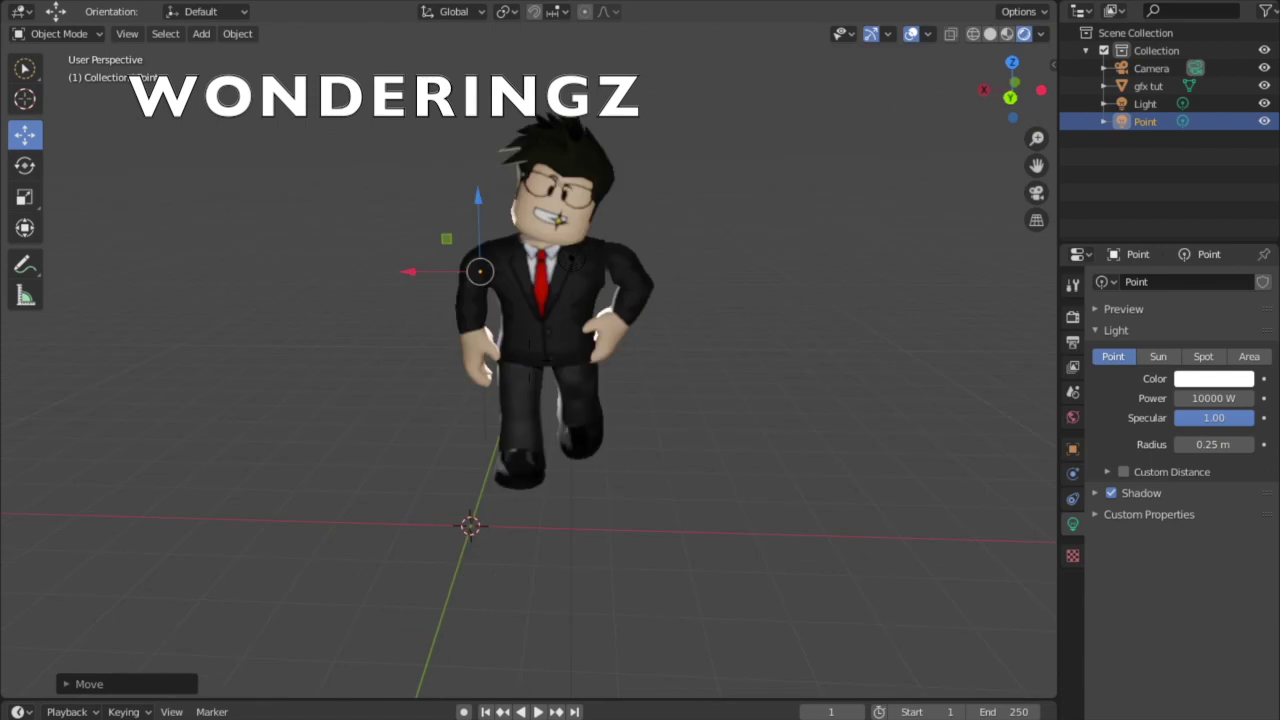
pyautogui.press('w')
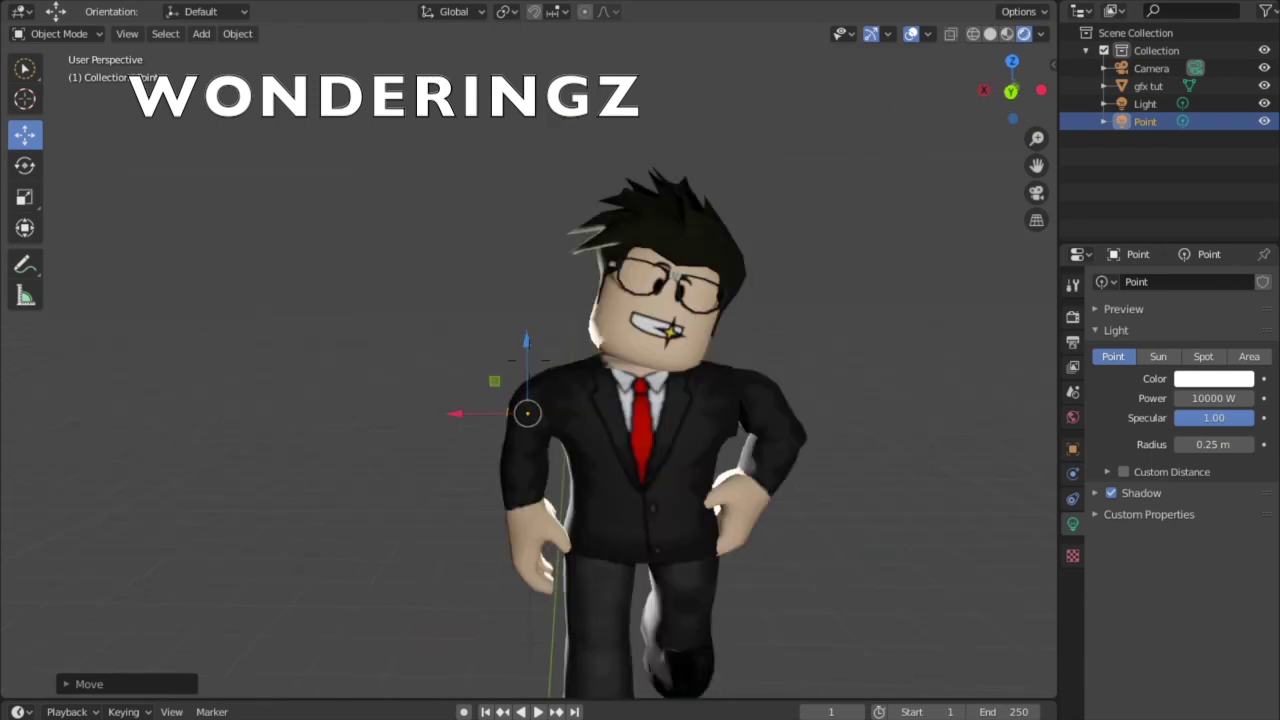
pyautogui.scroll(-1, 625, 433)
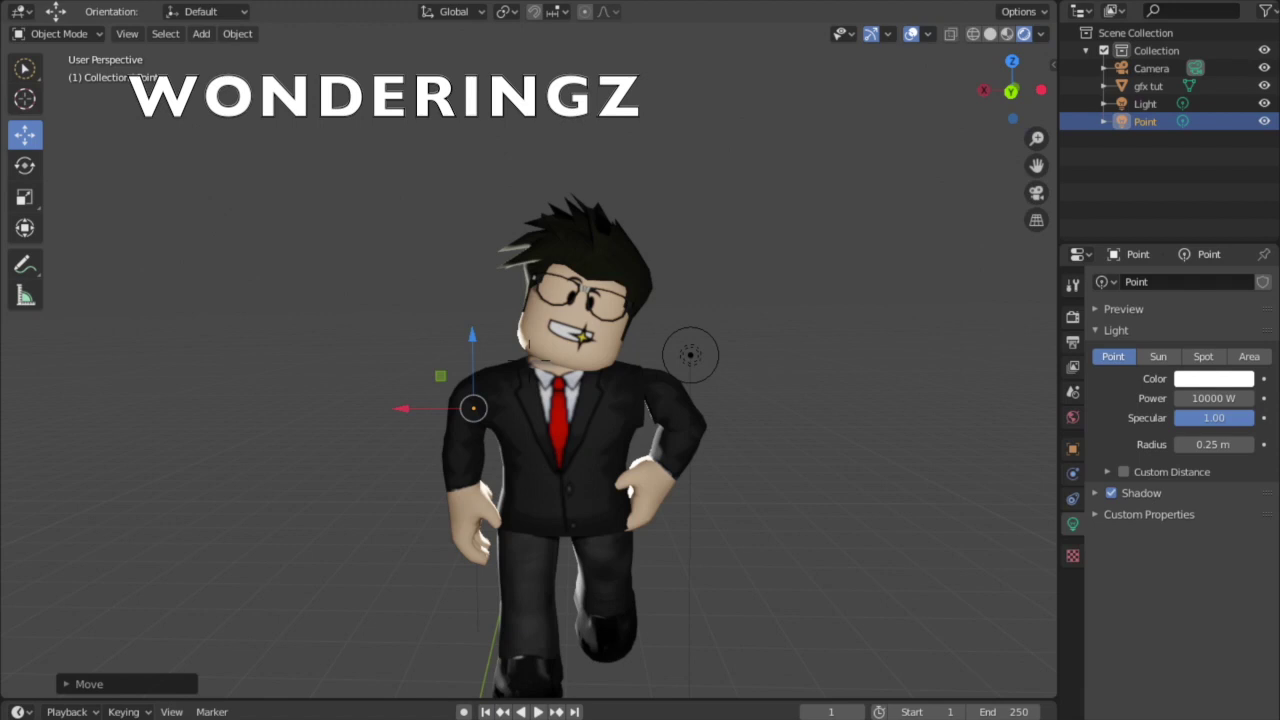
pyautogui.press('Escape')
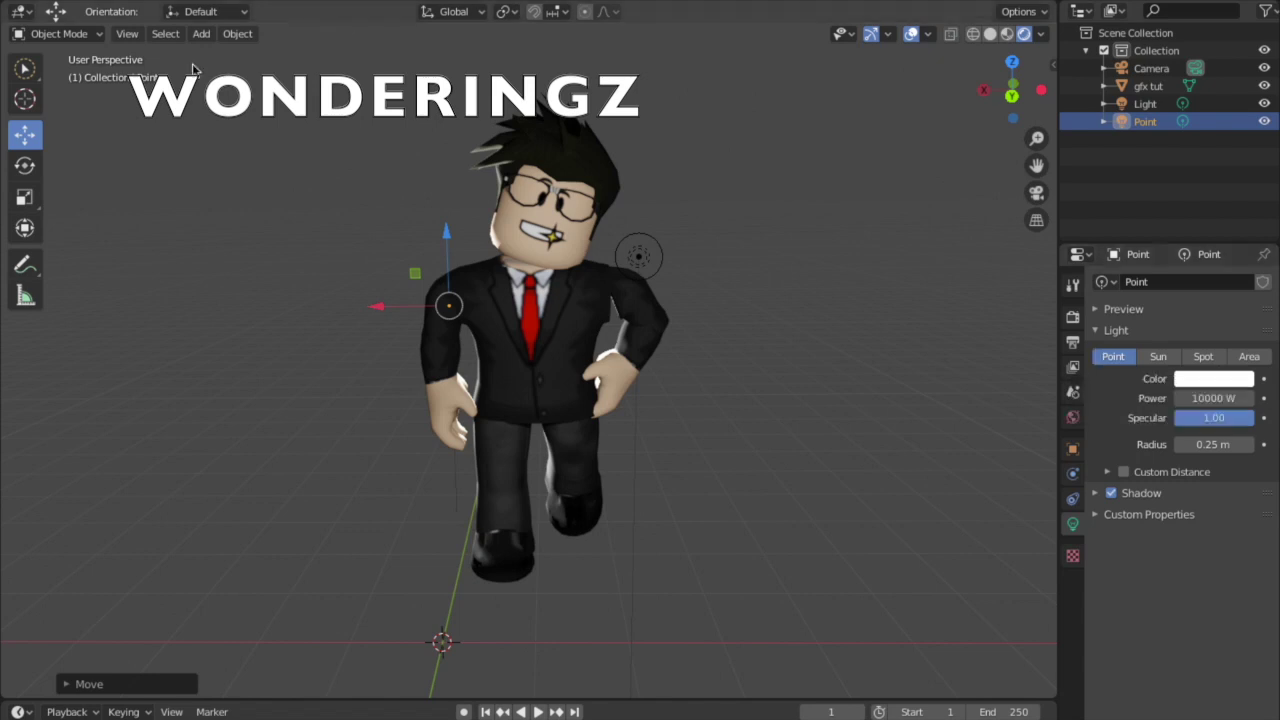
pyautogui.click(201, 33)
pyautogui.moveTo(240, 256)
pyautogui.moveTo(382, 305); pyautogui.dragTo(497, 325)
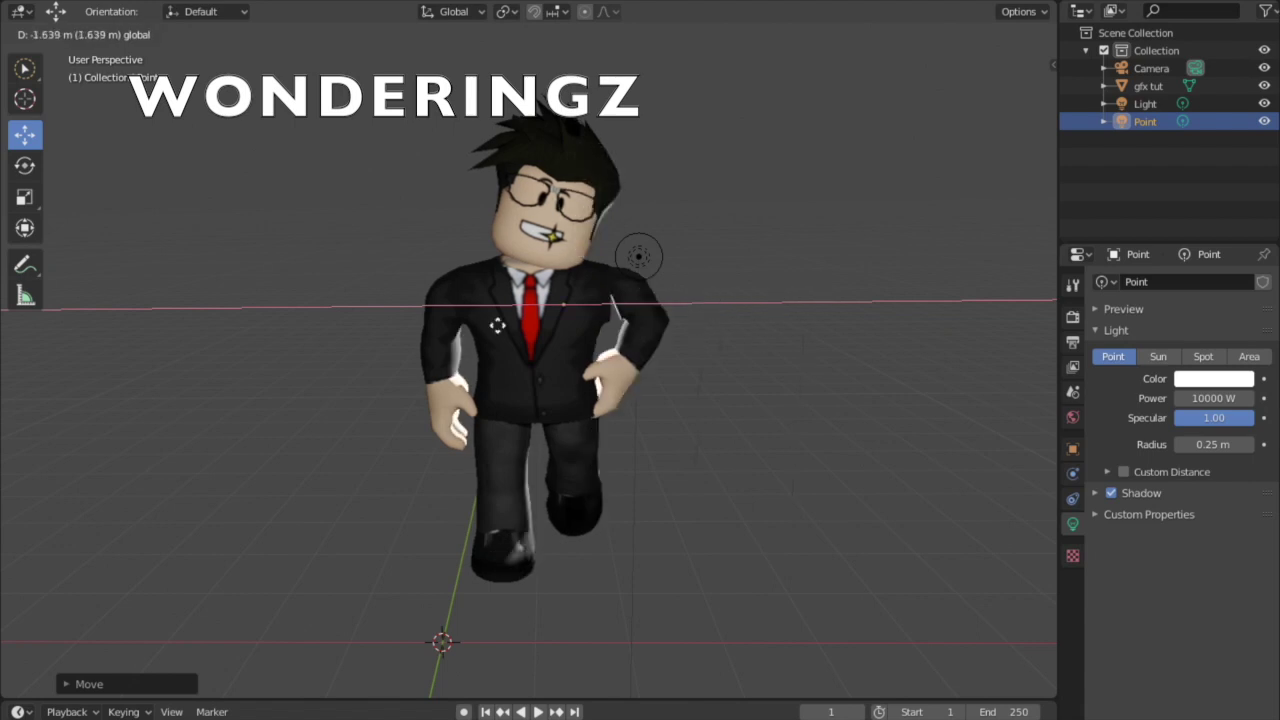
pyautogui.click(497, 325)
# Set the back point light's power to 100000 W and move it back along X behind the character's right shoulder.
pyautogui.click(1203, 398)
pyautogui.write('1000')
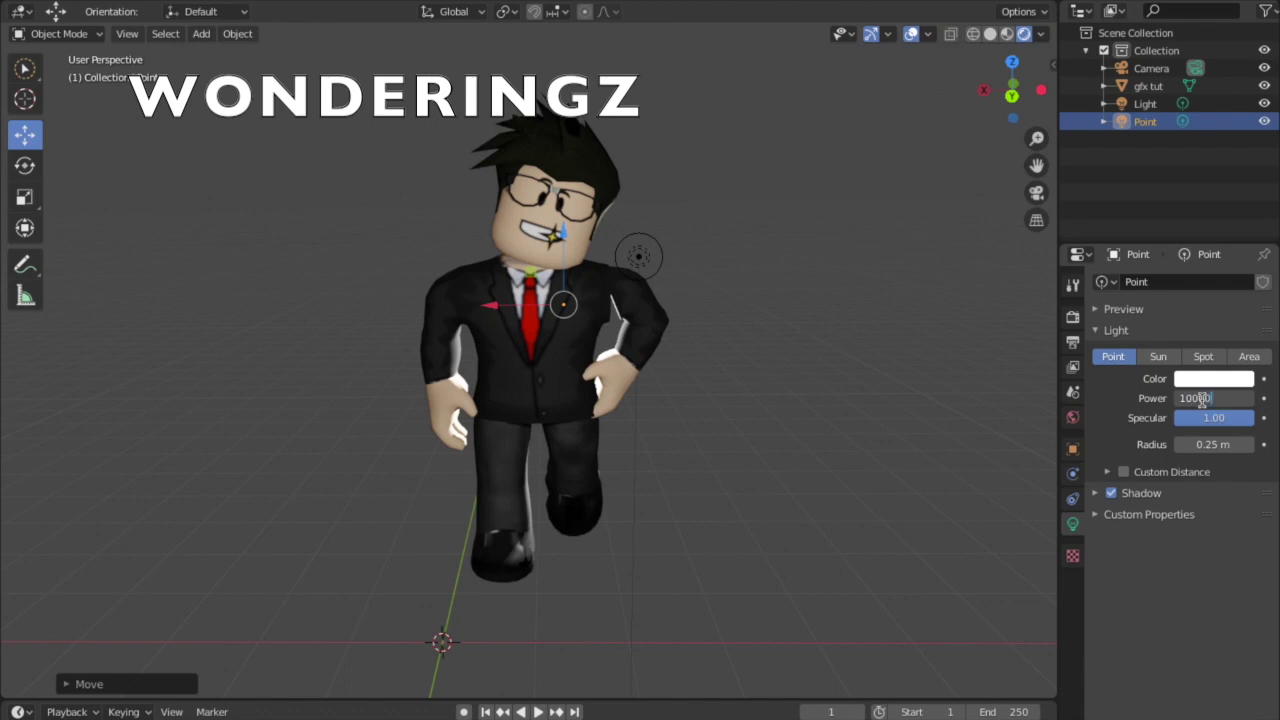
pyautogui.press('Return')
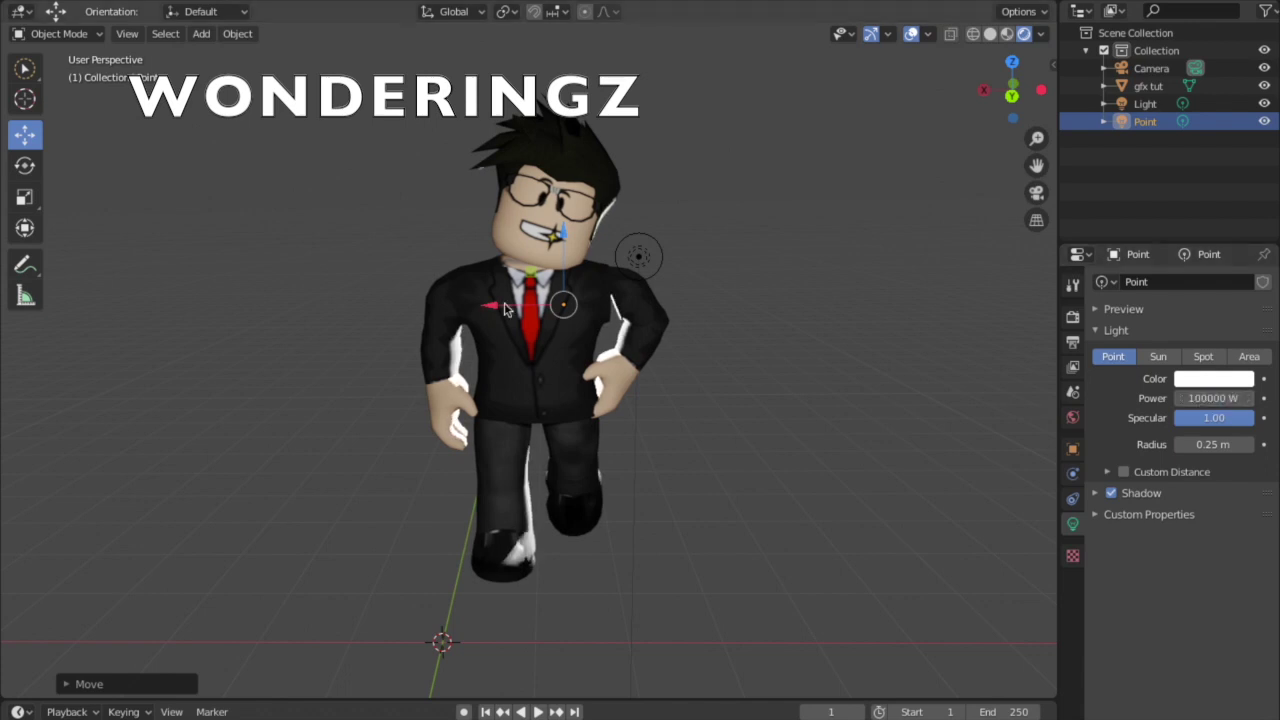
pyautogui.moveTo(505, 313); pyautogui.dragTo(390, 307)
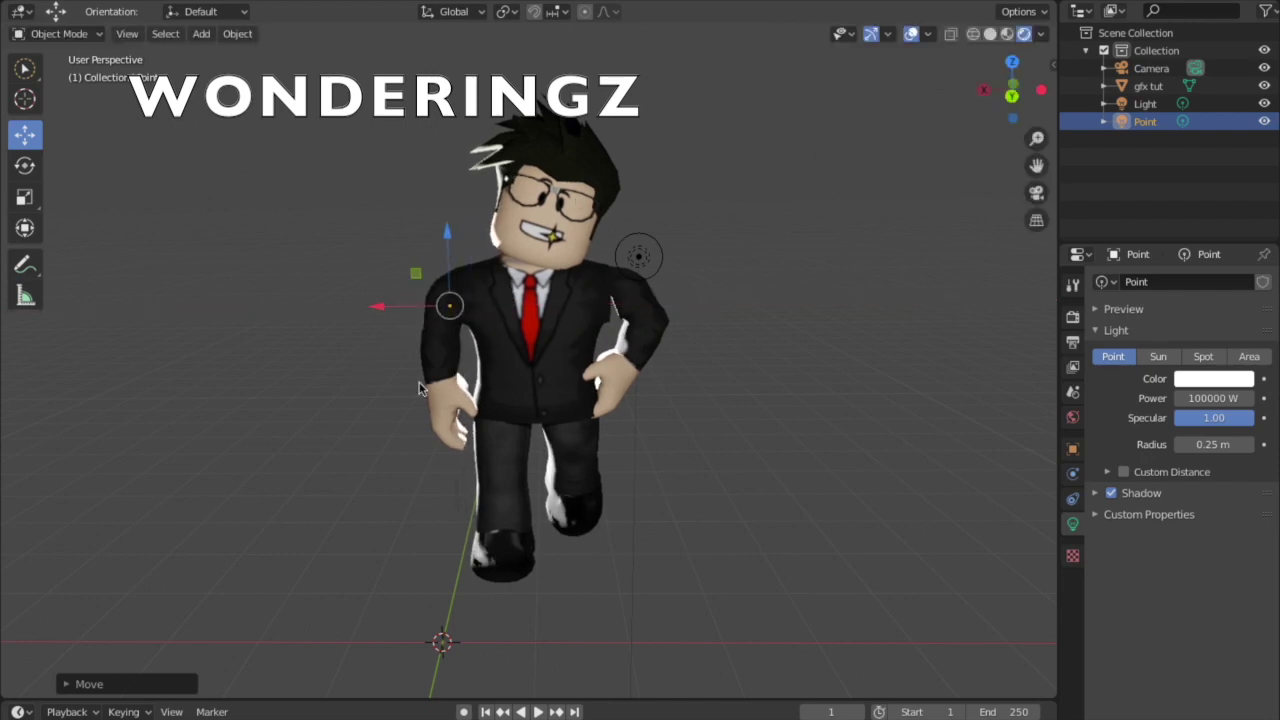
# Switch to the camera view and fly the camera closer so the character is framed from the front.
pyautogui.click(1036, 194)
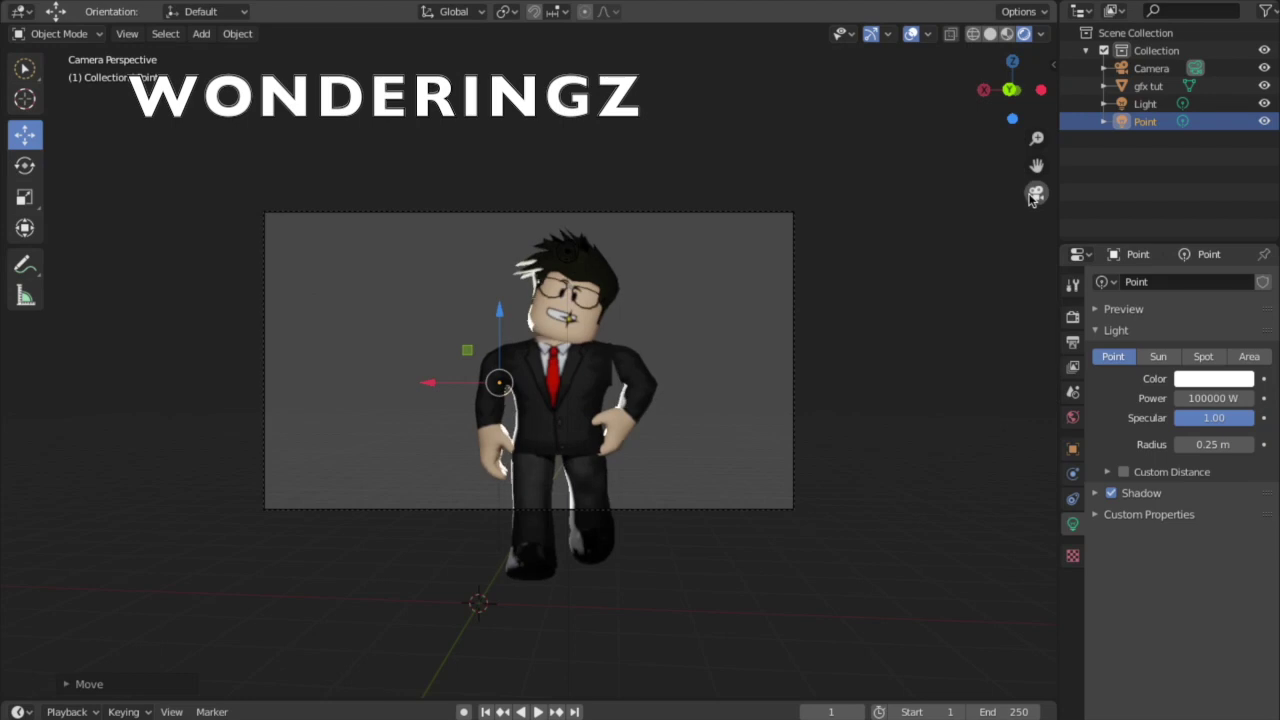
pyautogui.hotkey('shift', '`')
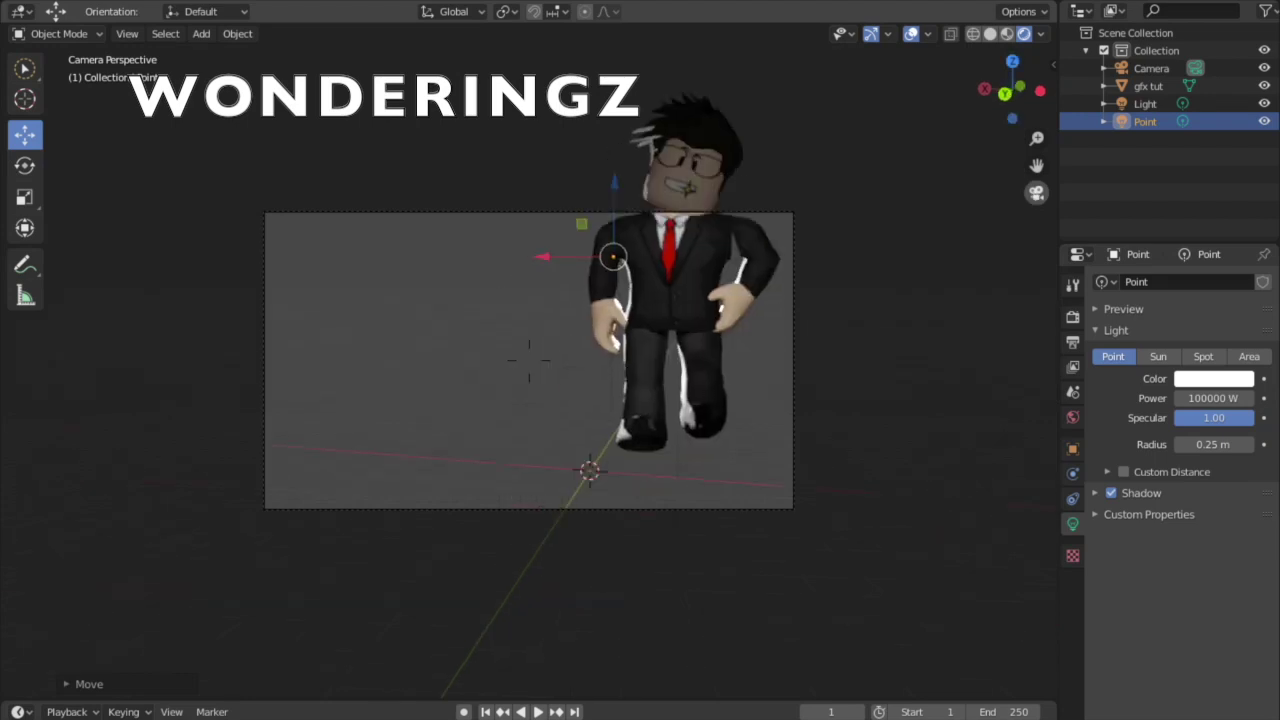
pyautogui.press('w')
pyautogui.press('w')
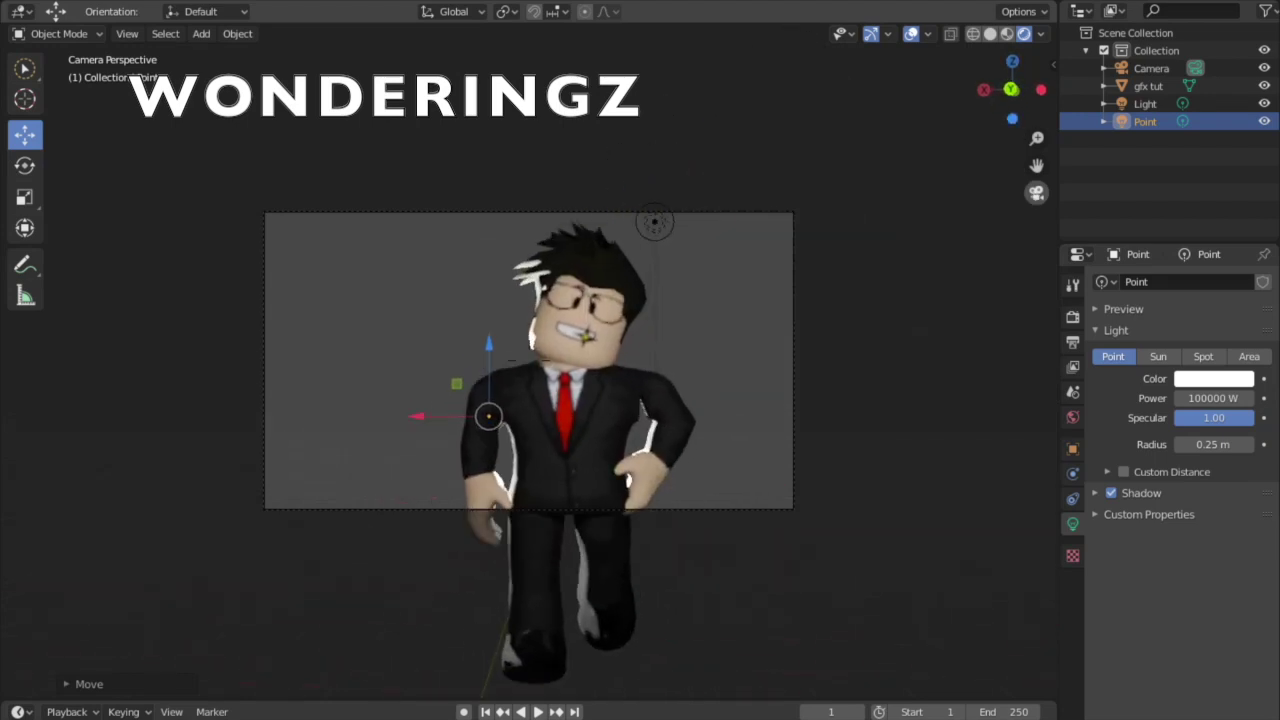
pyautogui.press('s')
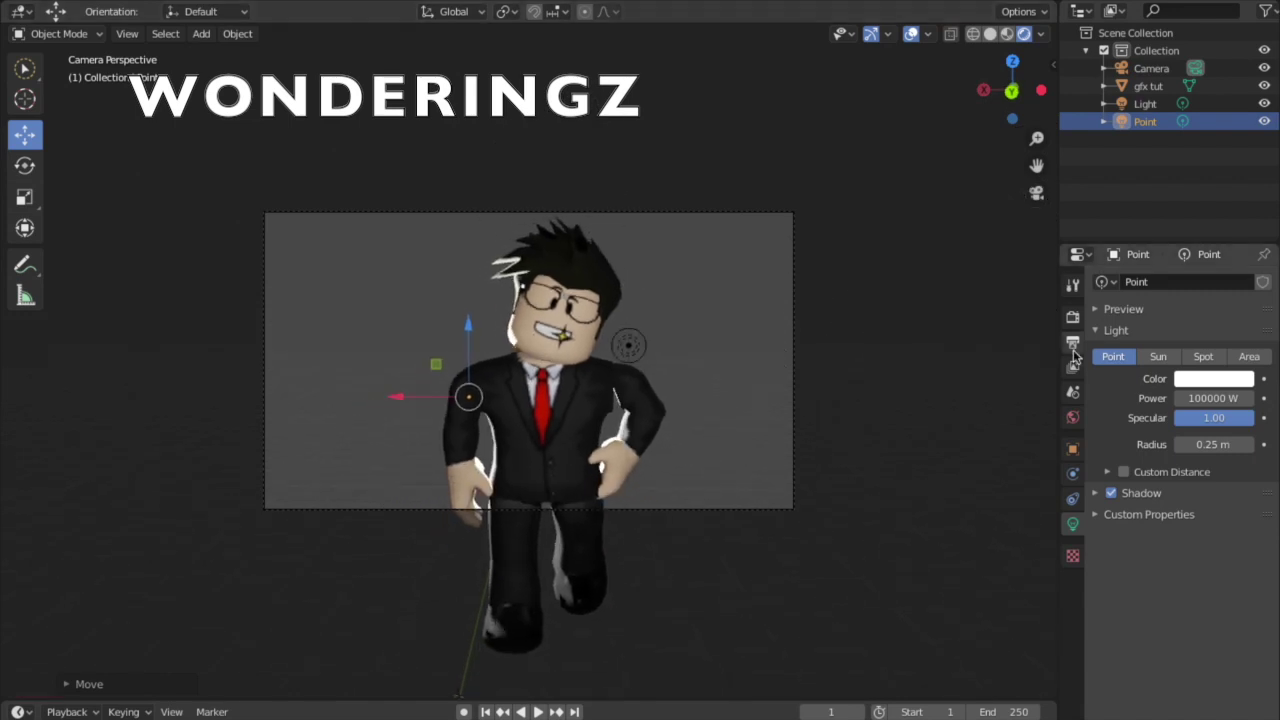
# Make the render background transparent in the Film settings.
pyautogui.click(1073, 318)
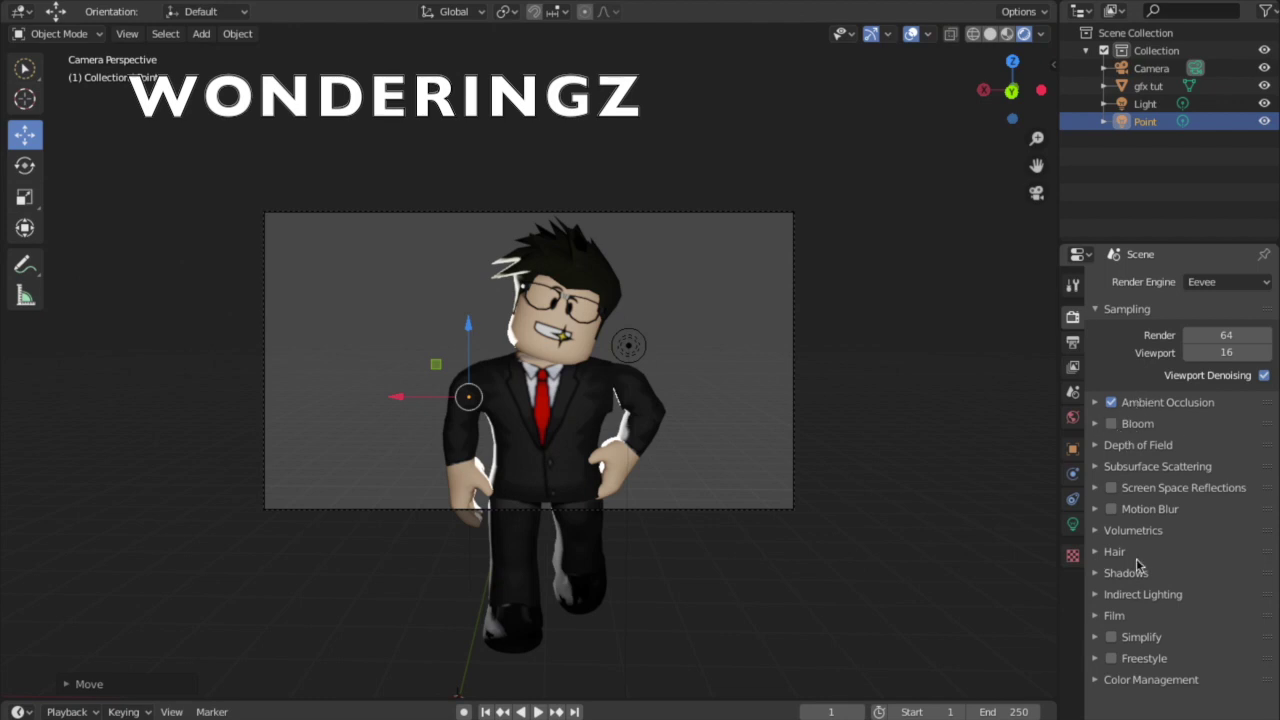
pyautogui.click(1113, 617)
pyautogui.scroll(-1, 1115, 620)
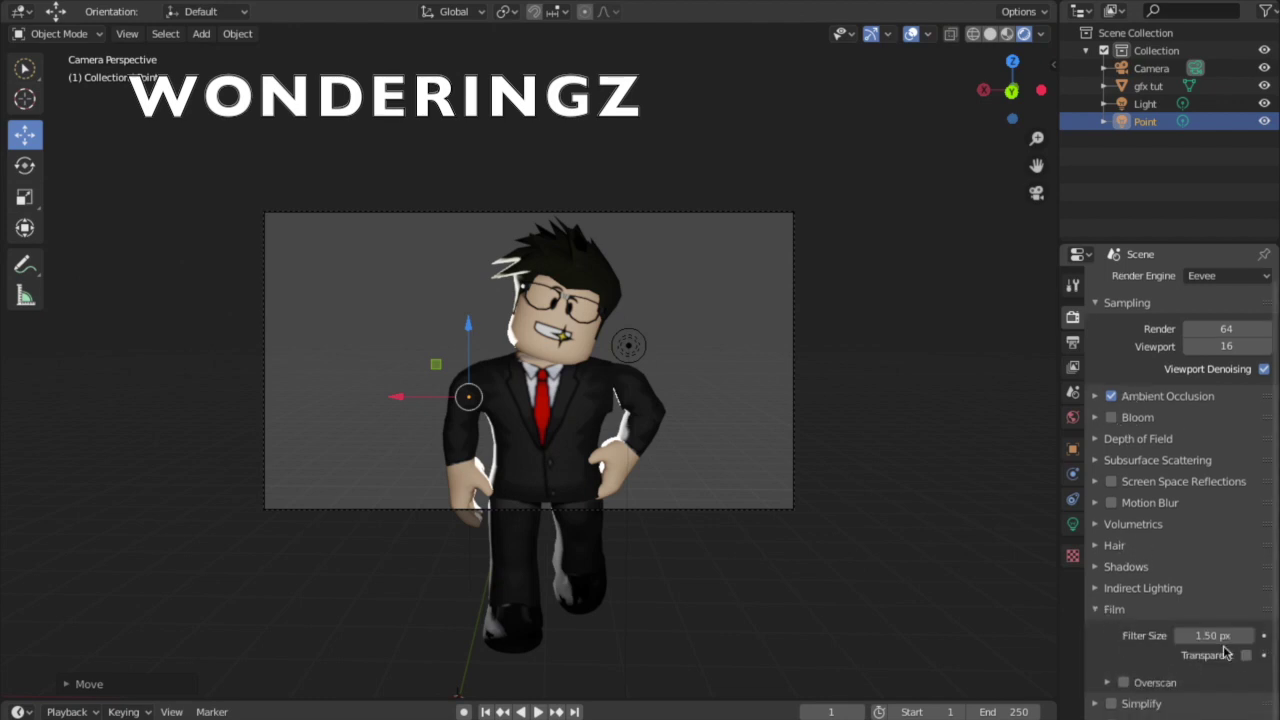
pyautogui.click(1246, 656)
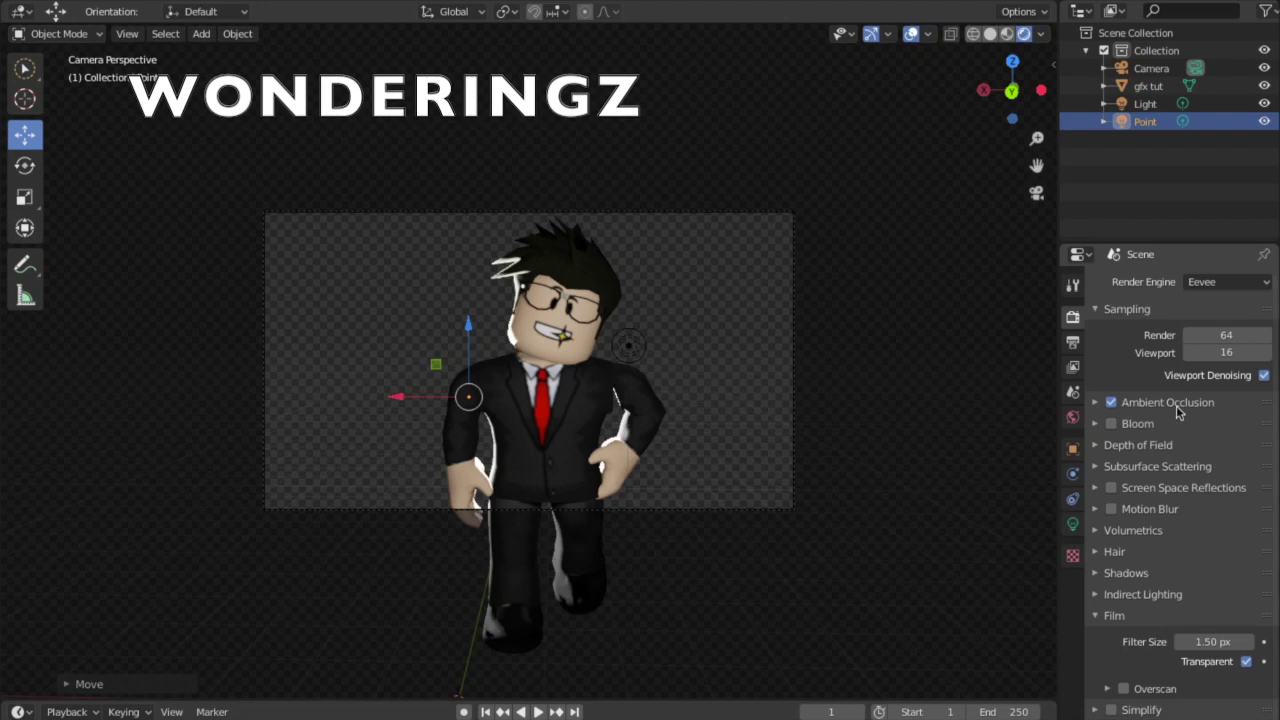
# Set the output resolution to 2000 px in X and 2000 px in Y.
pyautogui.click(1073, 343)
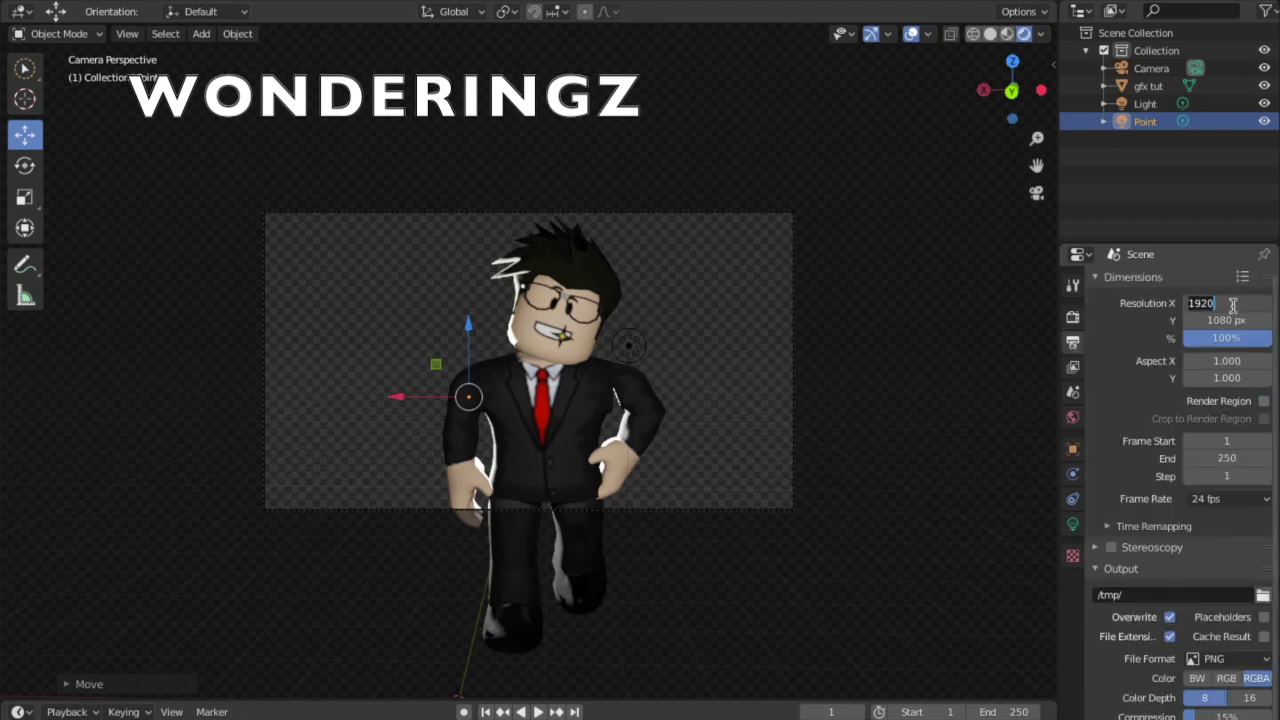
pyautogui.press('BackSpace')
pyautogui.write('2000')
pyautogui.press('Return')
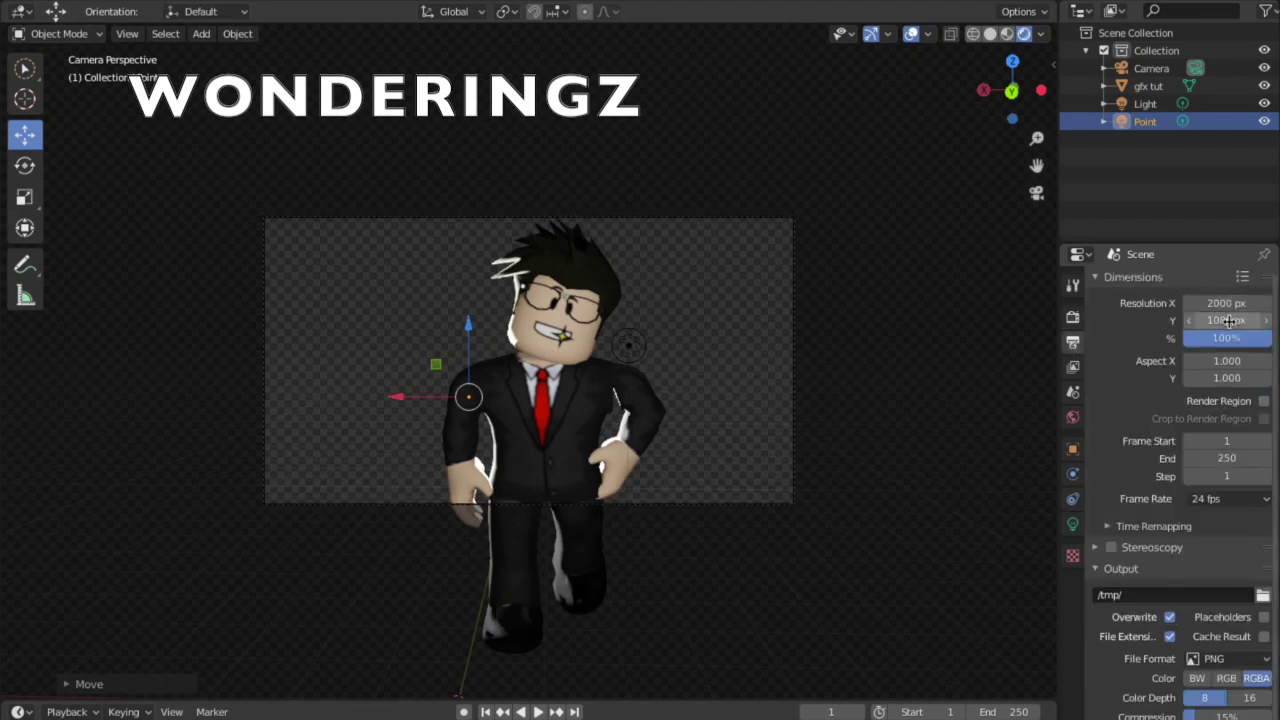
pyautogui.click(1229, 320)
pyautogui.write('2000')
pyautogui.press('Return')
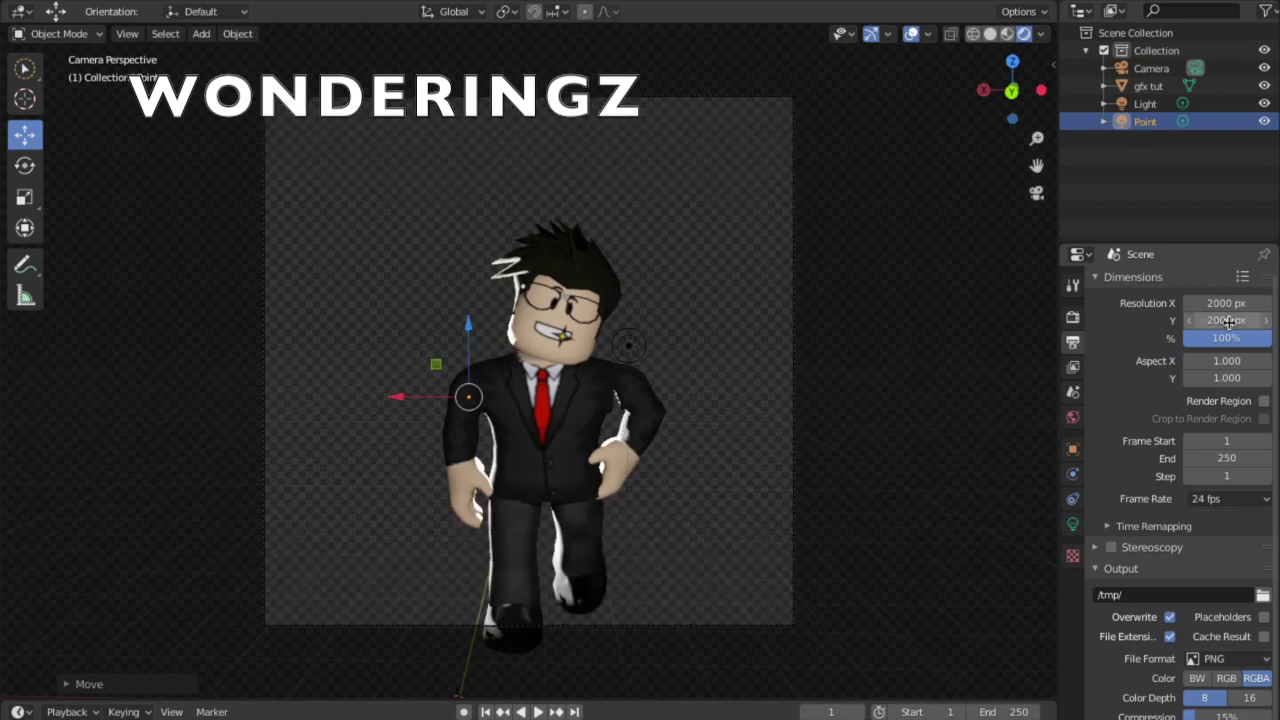
# Fly the camera to fit the whole character, from hair to shoes, inside the square frame.
pyautogui.hotkey('shift', '`')
pyautogui.press('a')
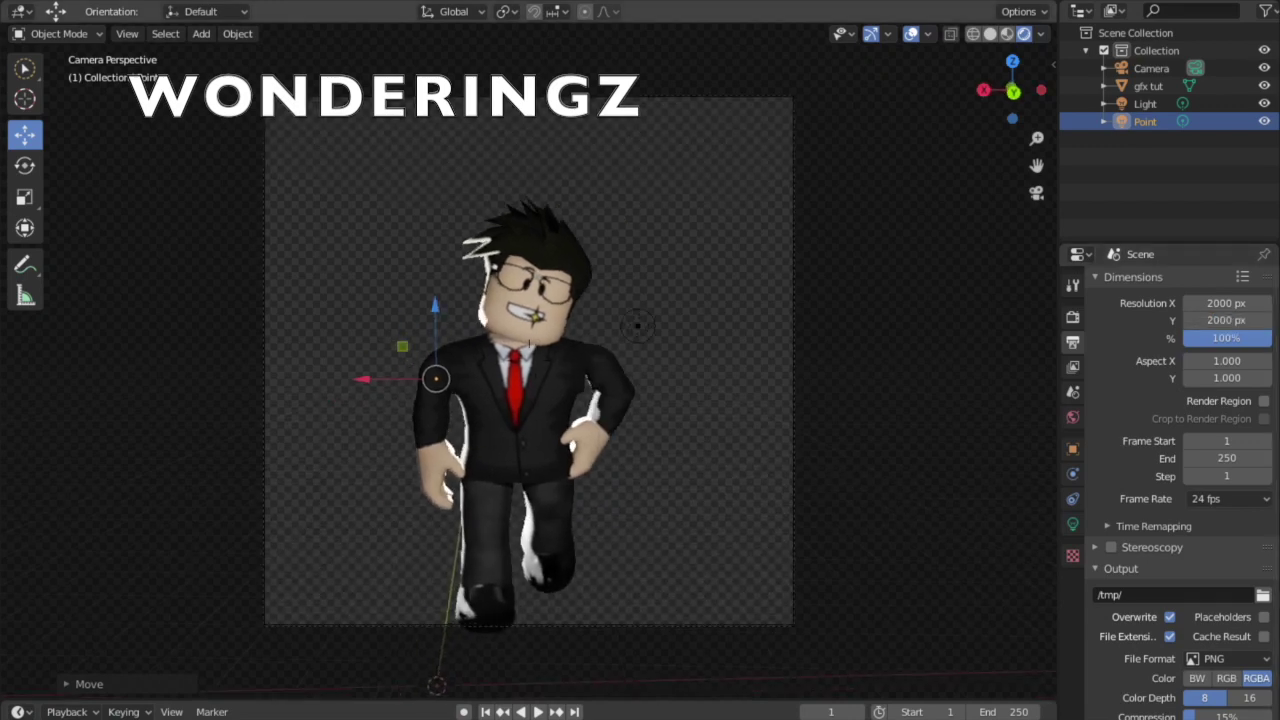
pyautogui.press('s')
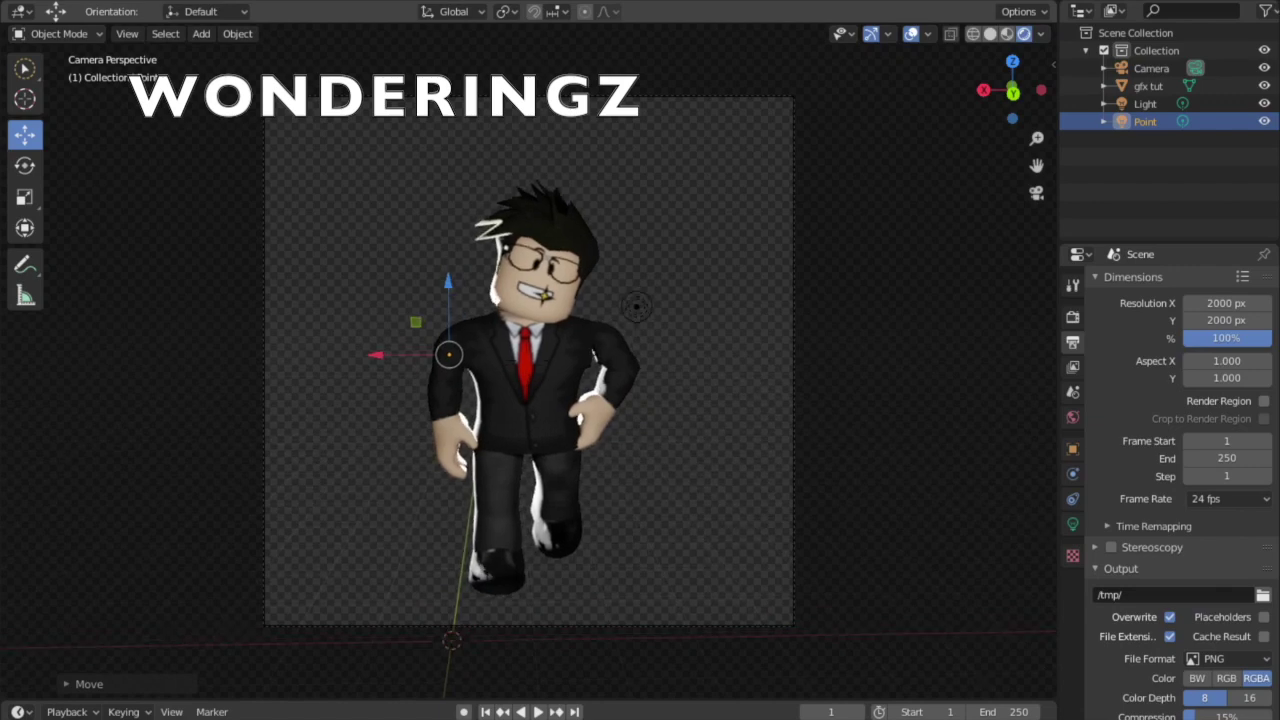
pyautogui.keyDown('shift'); pyautogui.moveTo(513, 391); pyautogui.dragTo(507, 409, button='middle'); pyautogui.keyUp('shift')
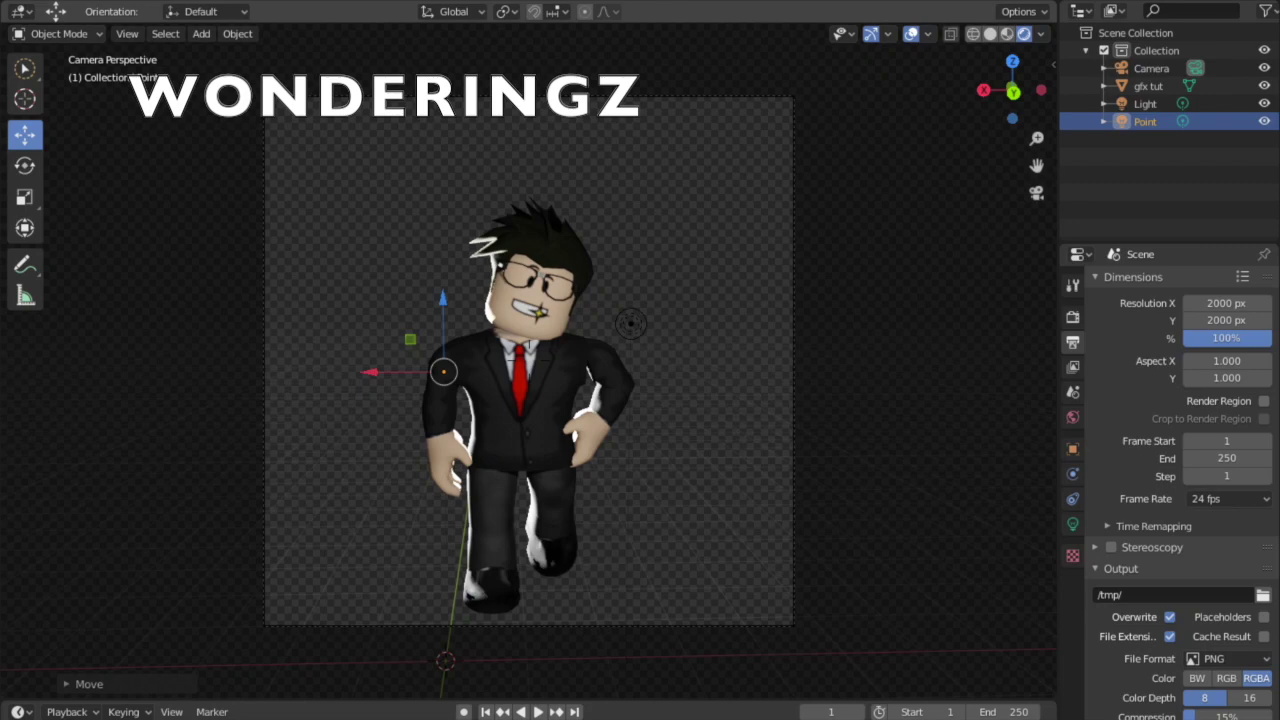
pyautogui.press('w')
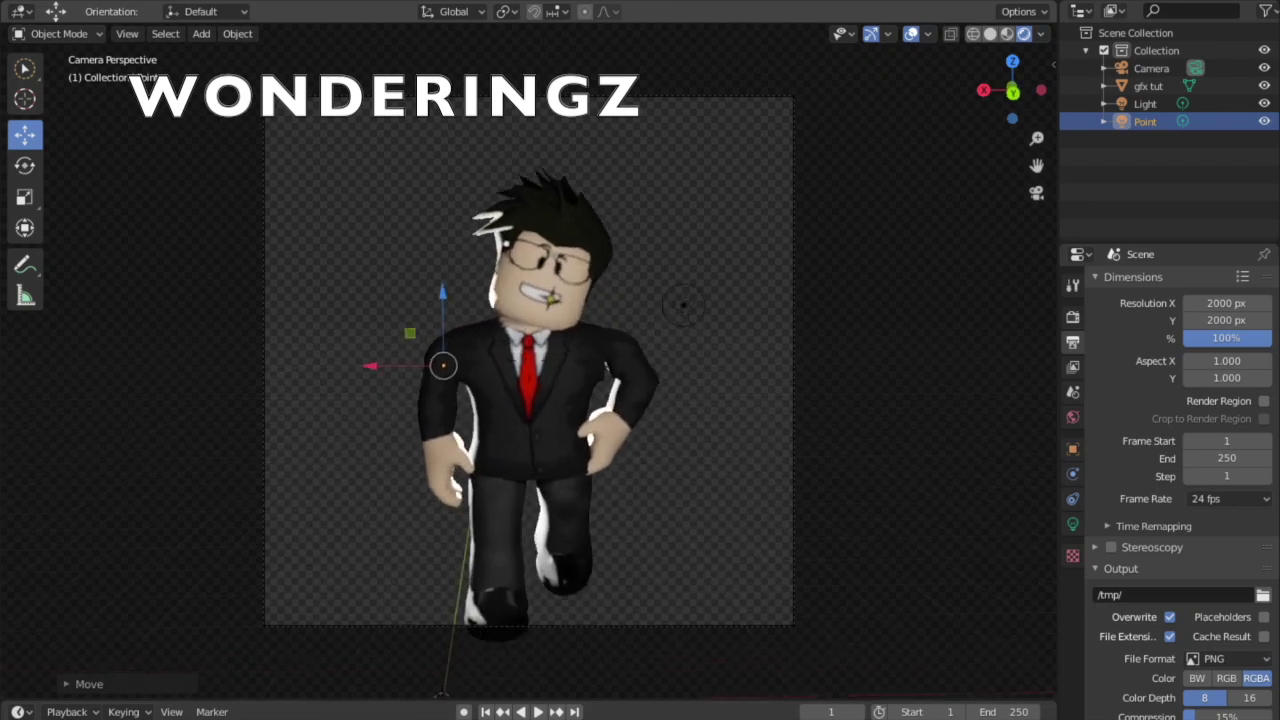
pyautogui.press('s')
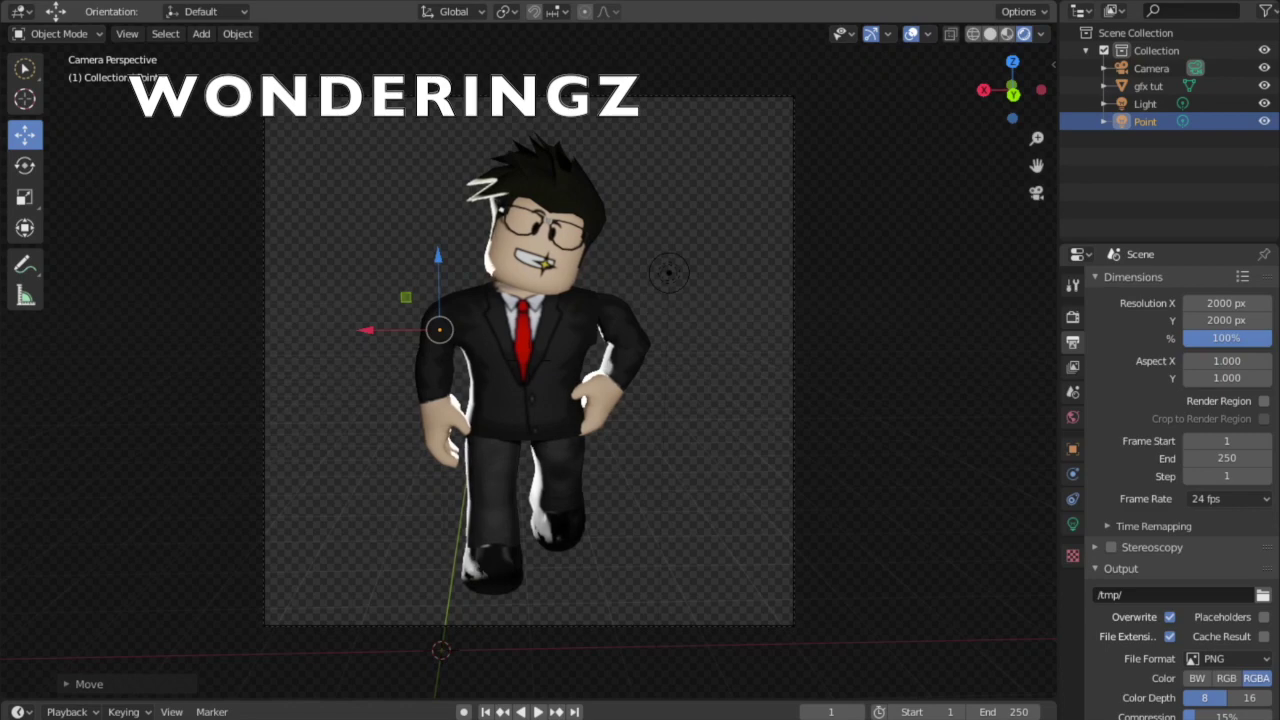
pyautogui.scroll(3, 529, 361)
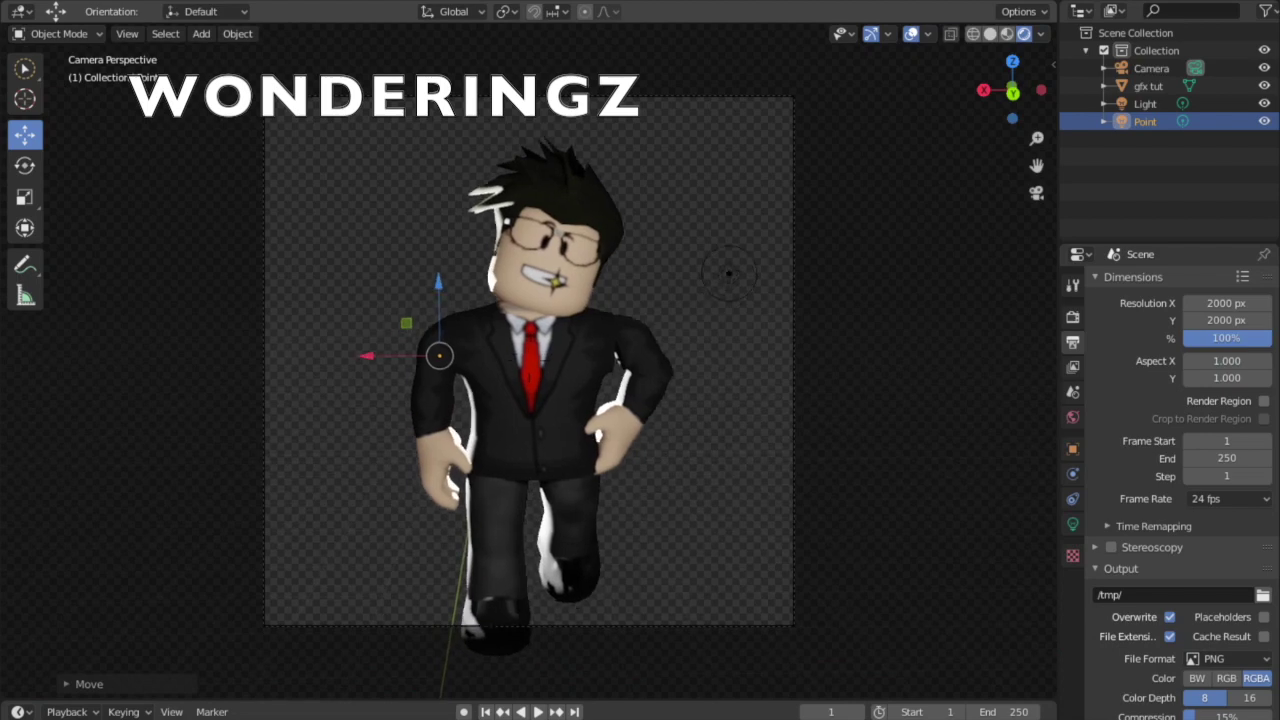
pyautogui.scroll(-1, 529, 361)
pyautogui.moveTo(529, 361)
pyautogui.mouseDown(button='middle')
pyautogui.moveTo(556, 359)
pyautogui.moveTo(576, 383)
pyautogui.moveTo(509, 384)
pyautogui.moveTo(530, 381)
pyautogui.moveTo(510, 371)
pyautogui.mouseUp(button='middle')
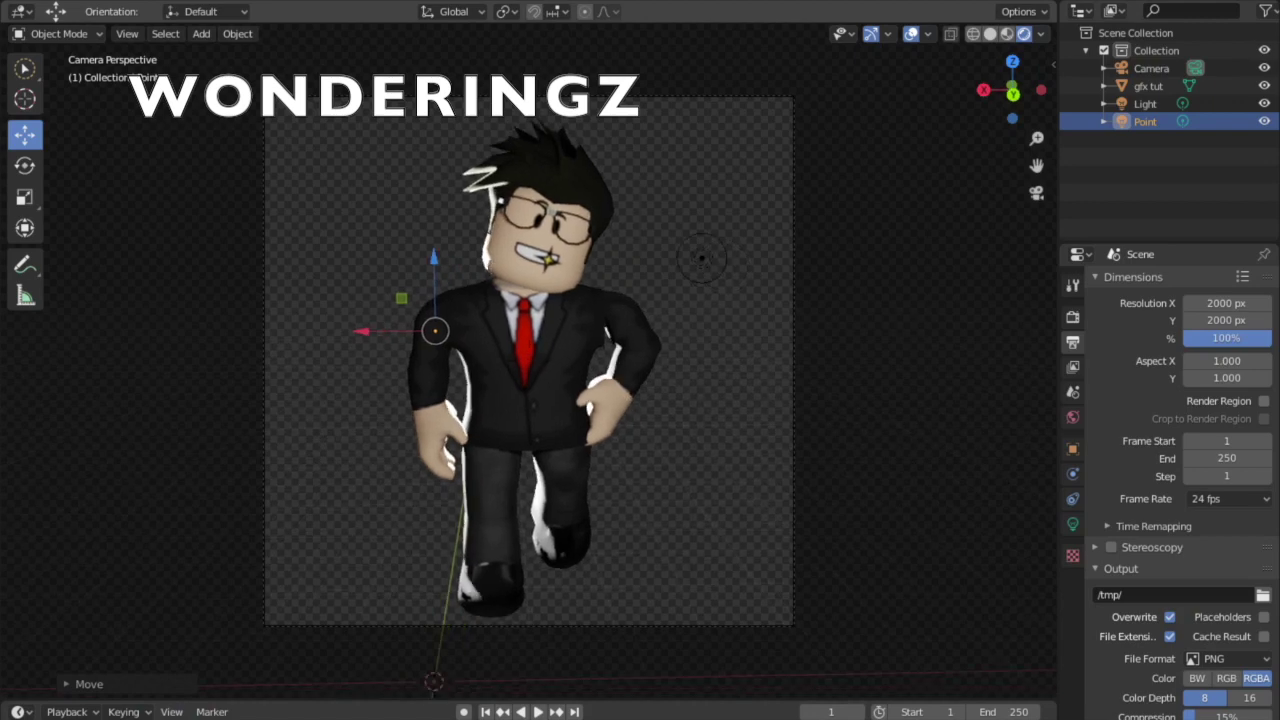
pyautogui.moveTo(530, 372)
pyautogui.mouseDown(button='middle')
pyautogui.moveTo(531, 350)
pyautogui.moveTo(520, 375)
pyautogui.moveTo(529, 344)
pyautogui.moveTo(530, 361)
pyautogui.mouseUp(button='middle')
pyautogui.scroll(-3, 530, 370)
pyautogui.scroll(3, 531, 350)
pyautogui.scroll(-1, 522, 359)
pyautogui.scroll(-1, 533, 360)
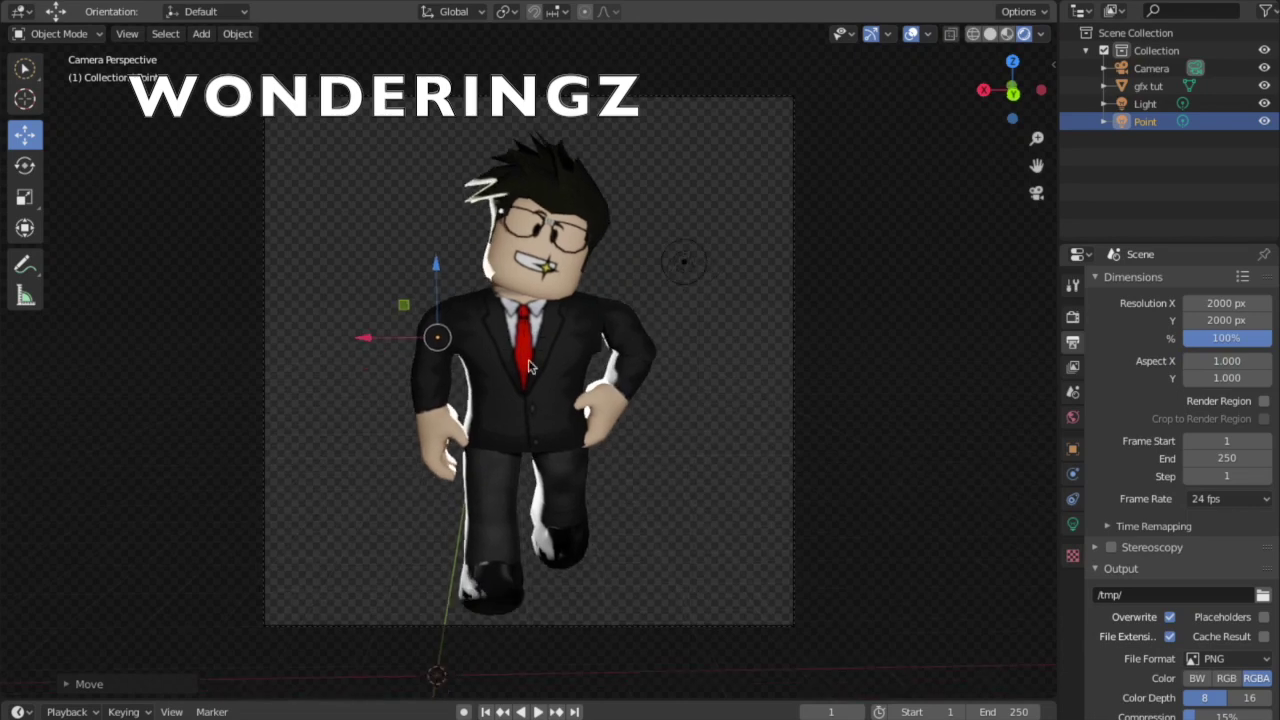
# Render the scene as a still image and check the full character in the result.
pyautogui.click(112, 1)
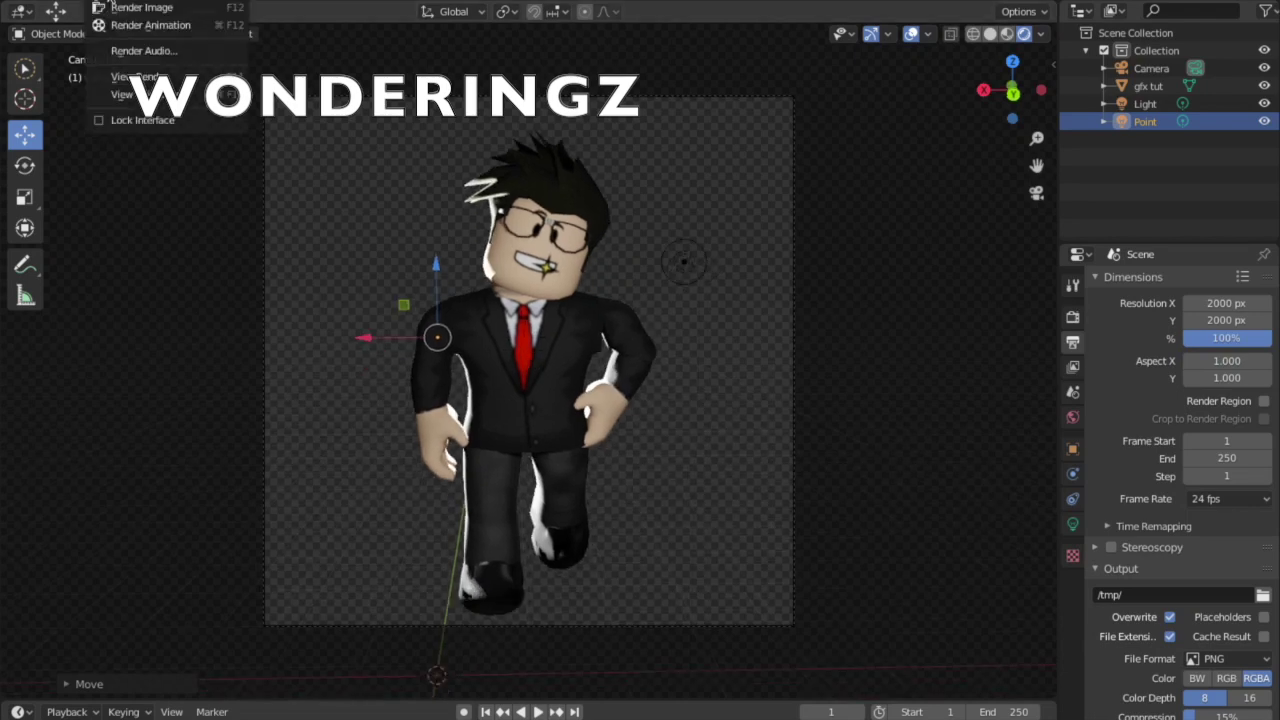
pyautogui.click(128, 12)
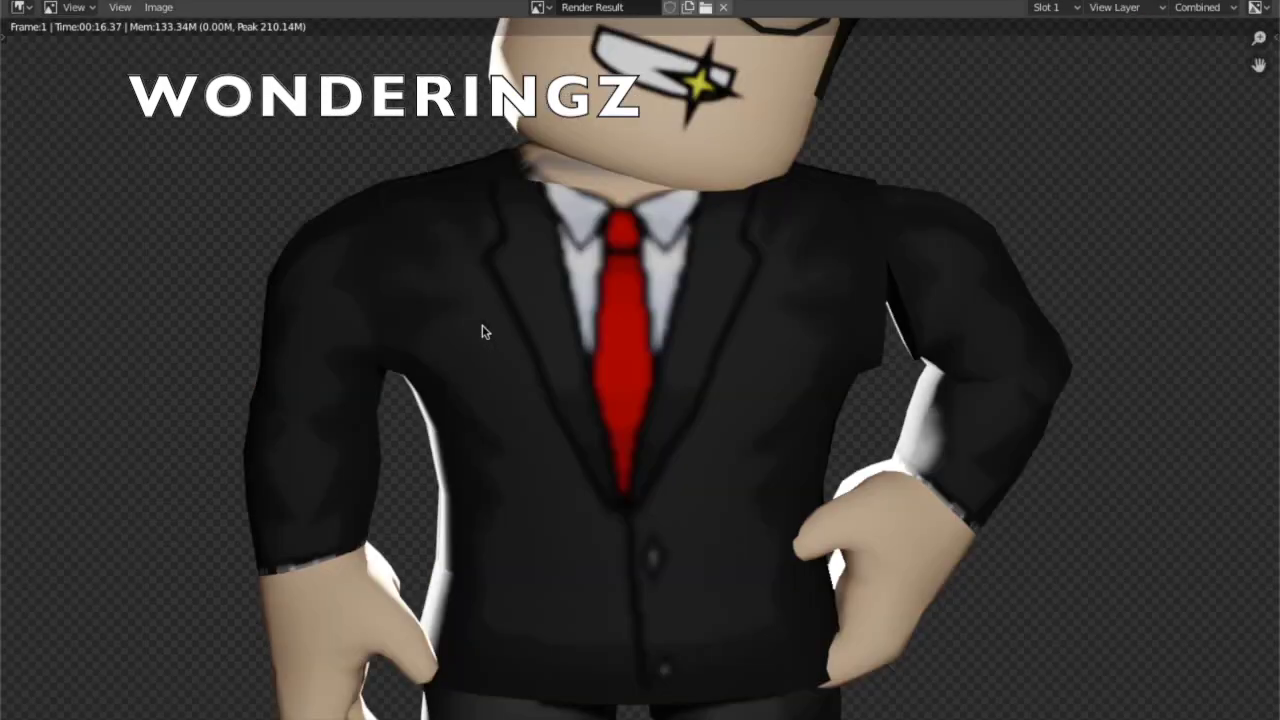
pyautogui.scroll(-5, 697, 272)
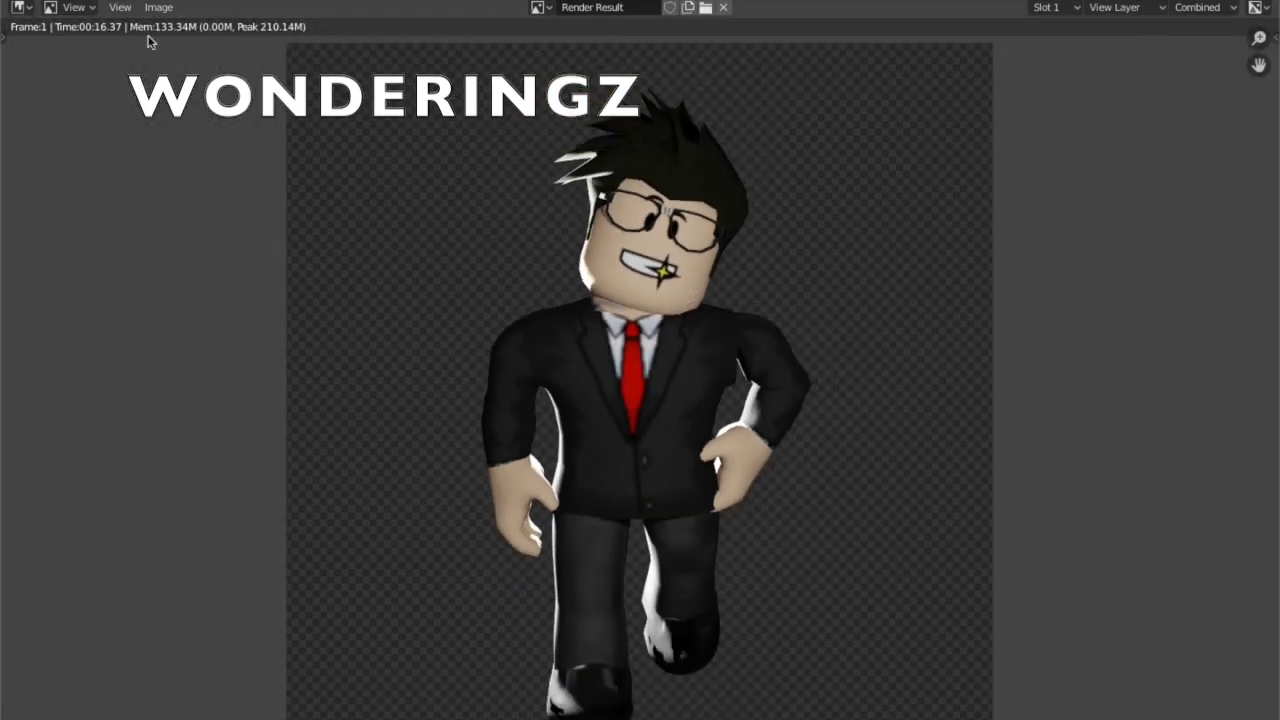
# Start saving the rendered image under a new name and choose the renders 2020 folder on the Desktop.
pyautogui.click(153, 10)
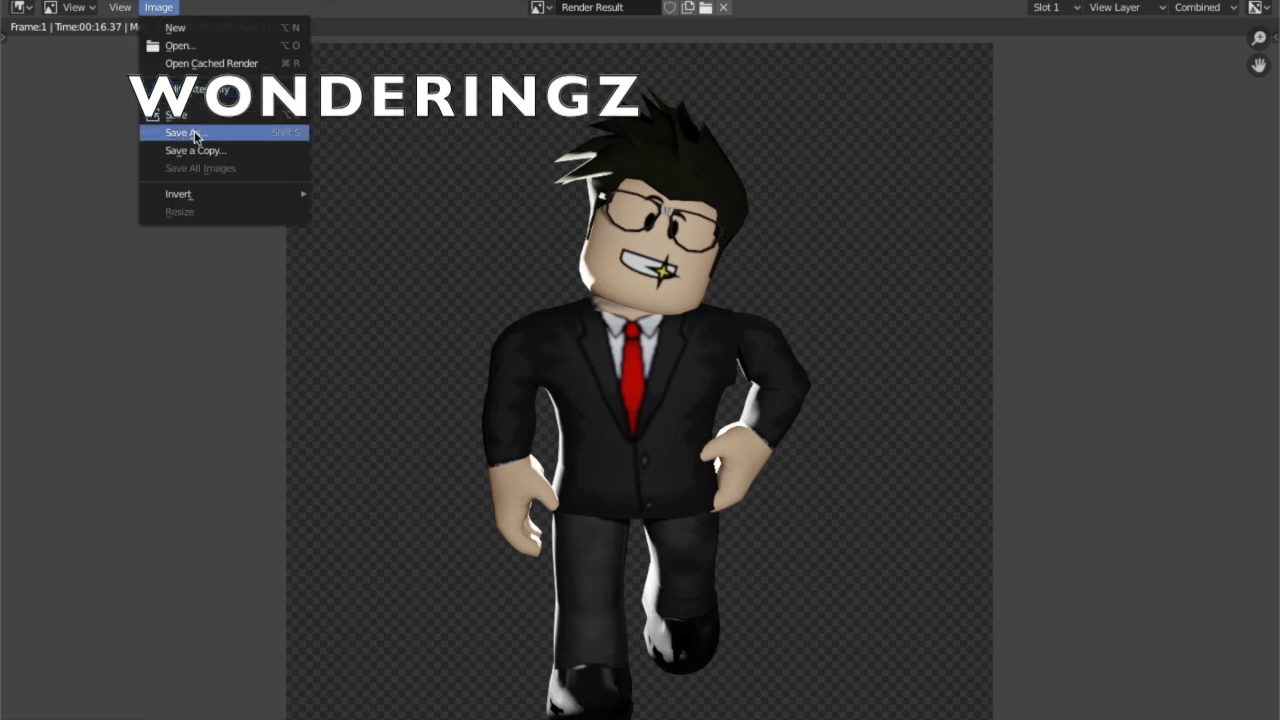
pyautogui.click(194, 131)
pyautogui.click(158, 8)
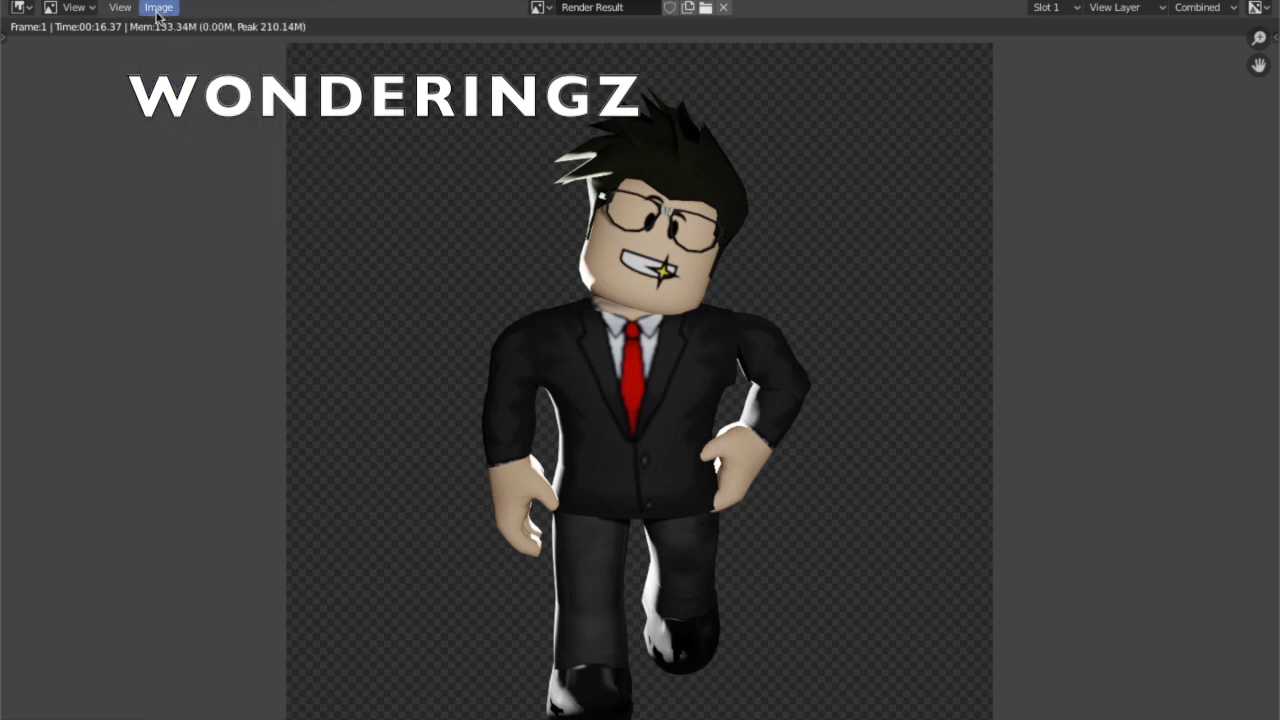
pyautogui.click(174, 134)
pyautogui.click(162, 8)
pyautogui.click(198, 130)
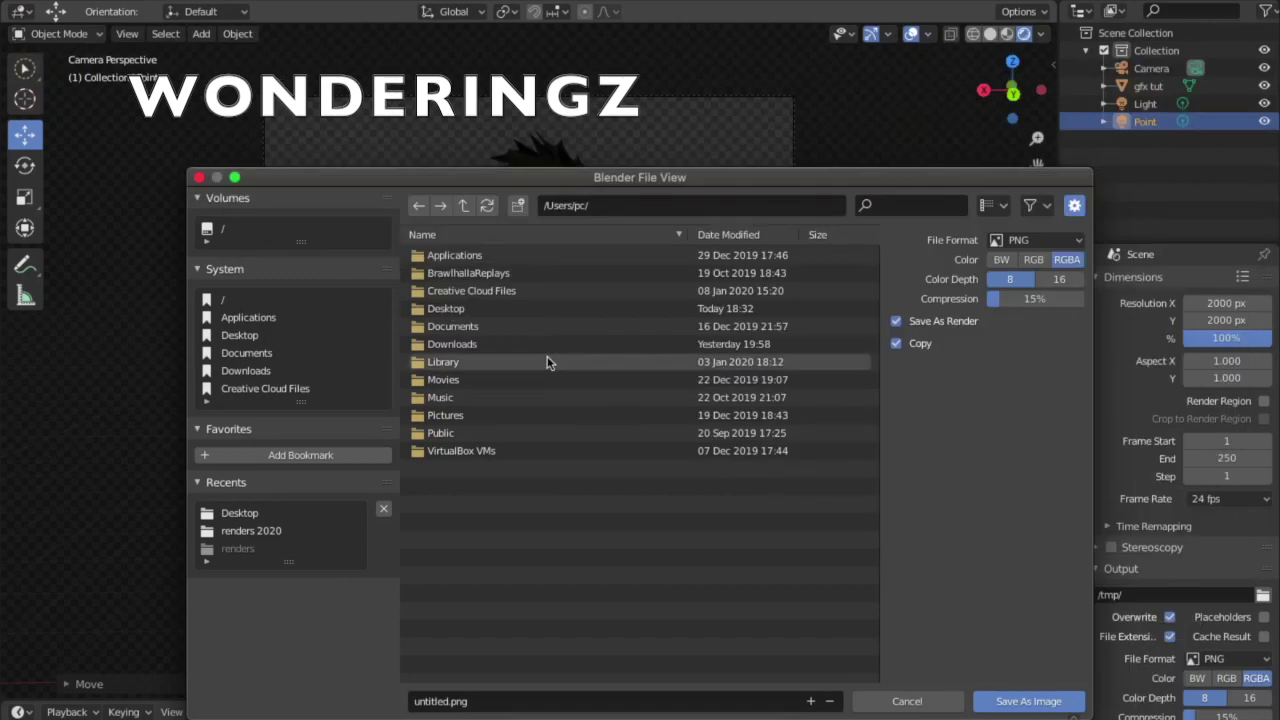
pyautogui.click(519, 312)
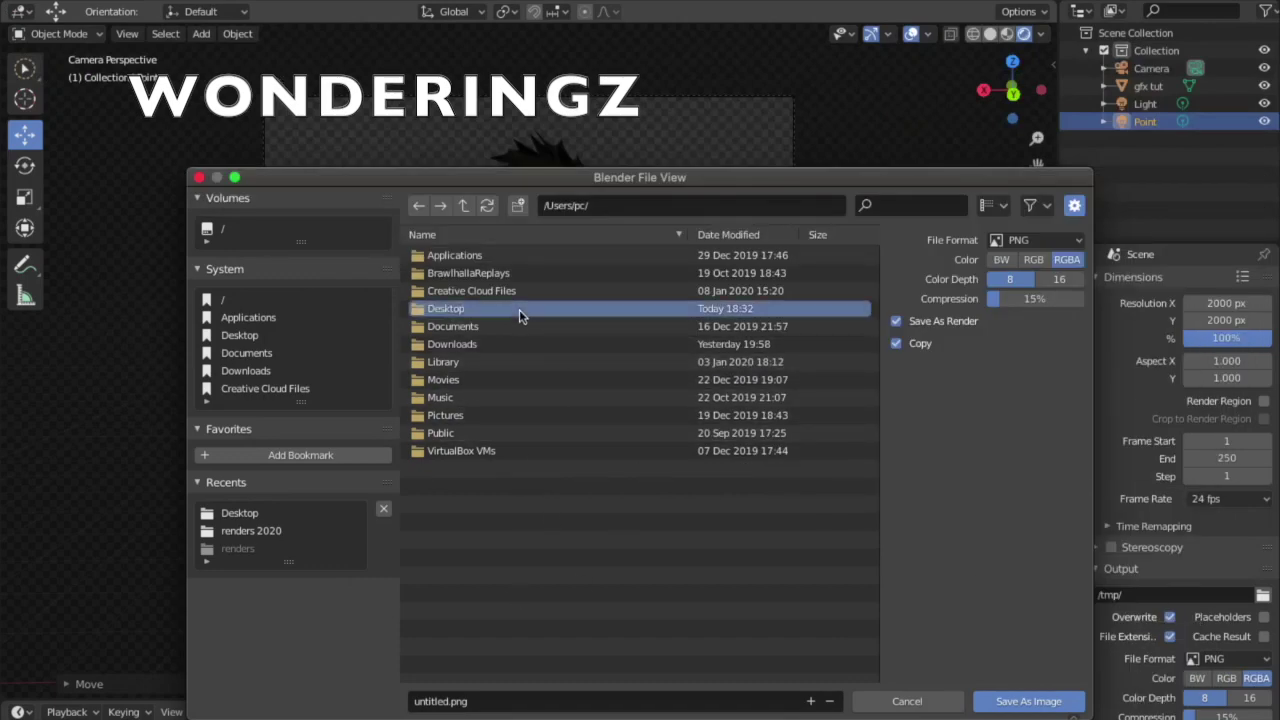
pyautogui.doubleClick(519, 309)
pyautogui.doubleClick(491, 372)
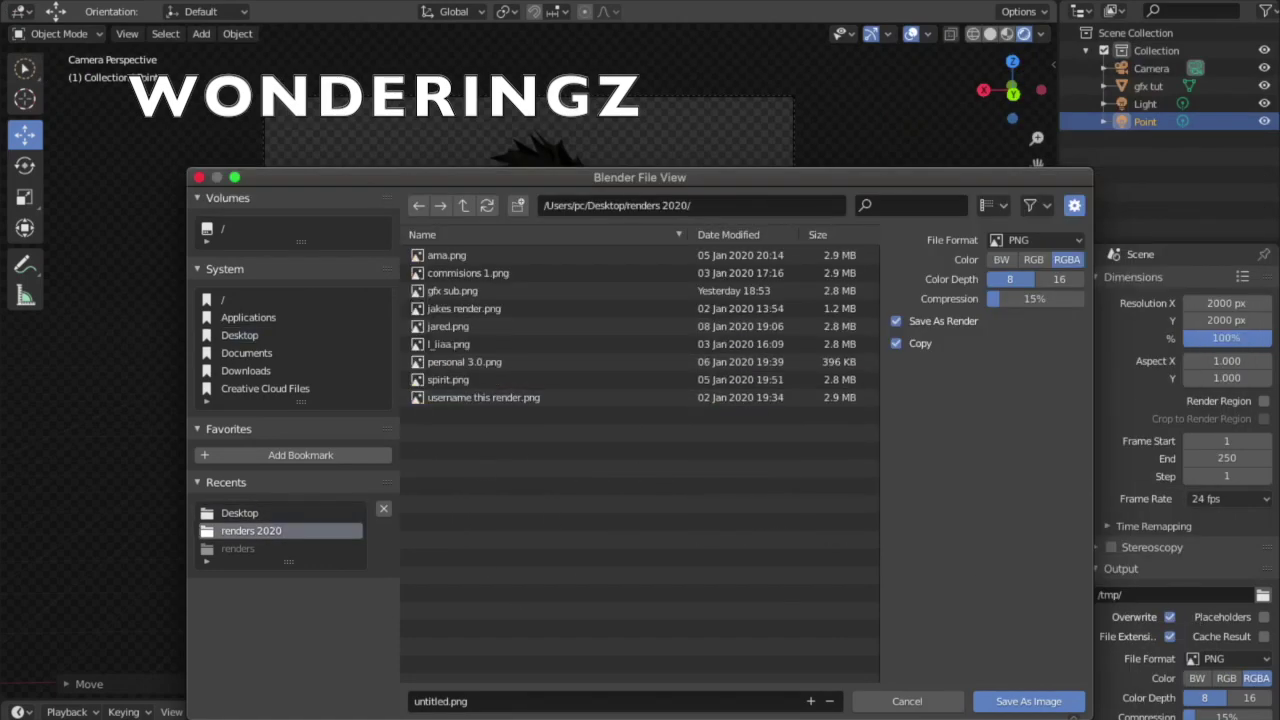
# Name the render gfx tut.png and save it as a PNG image.
pyautogui.click(492, 702)
pyautogui.press('BackSpace')
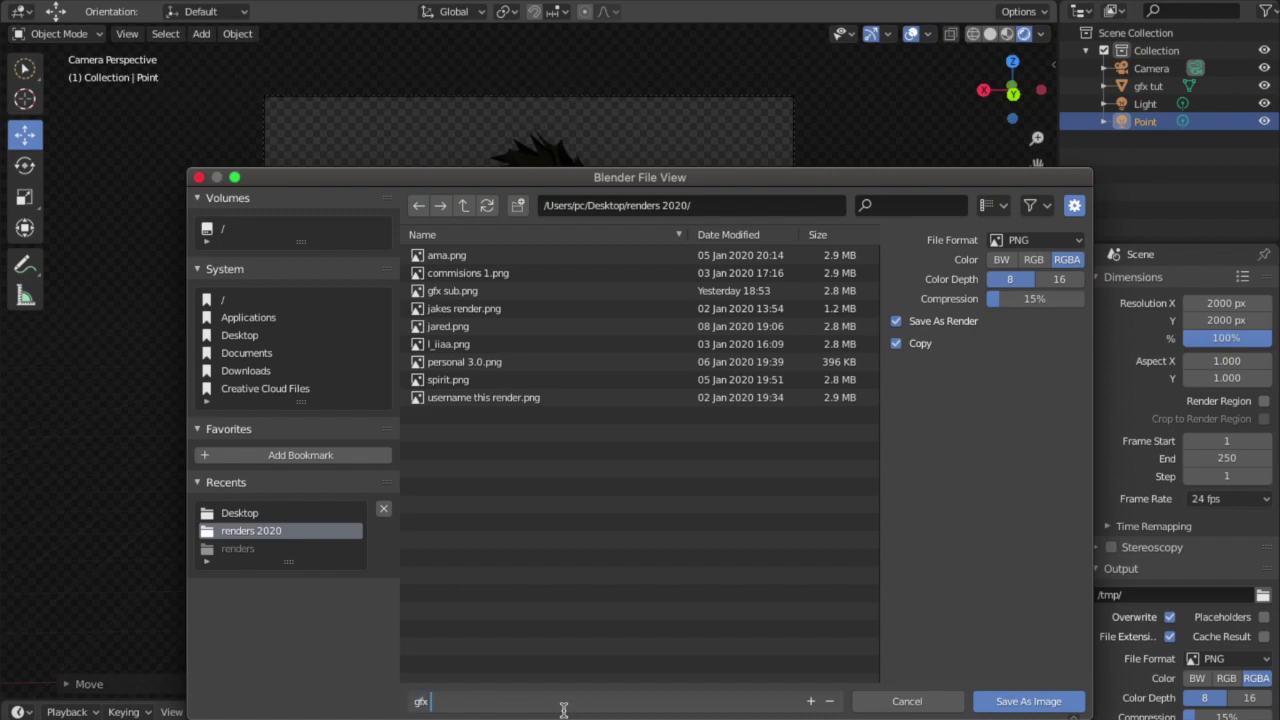
pyautogui.press('Return')
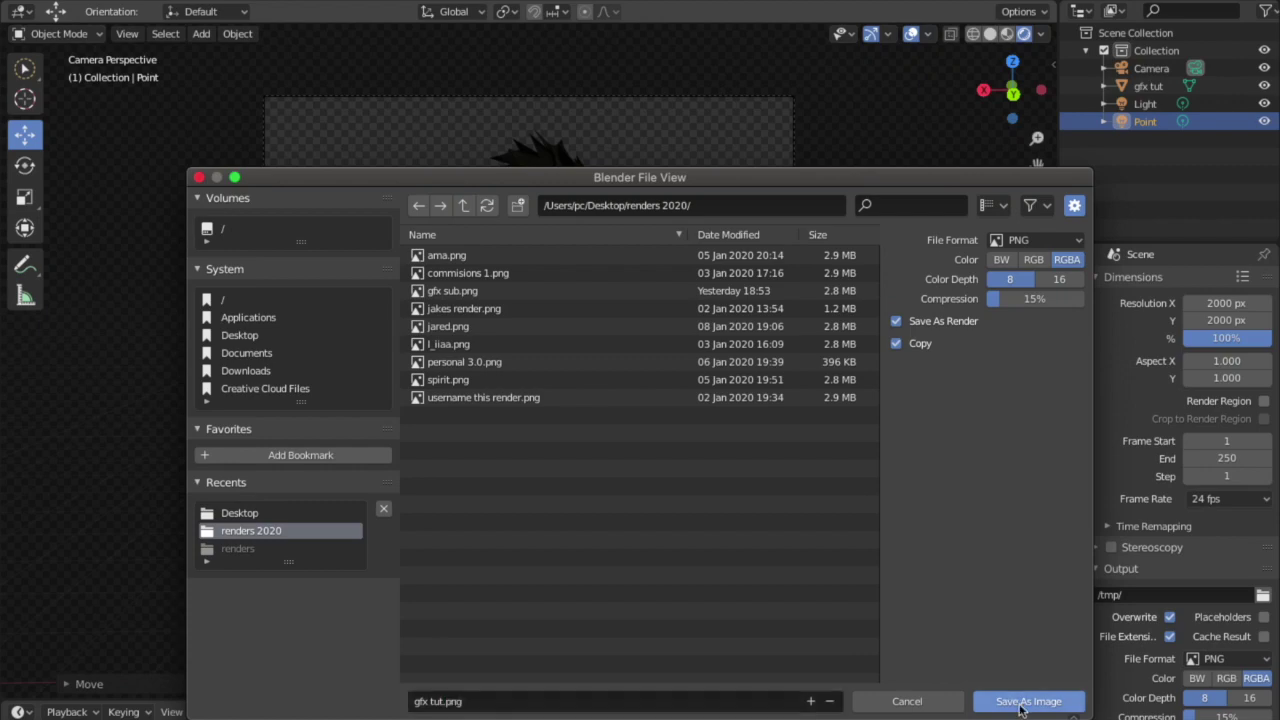
pyautogui.click(1020, 710)
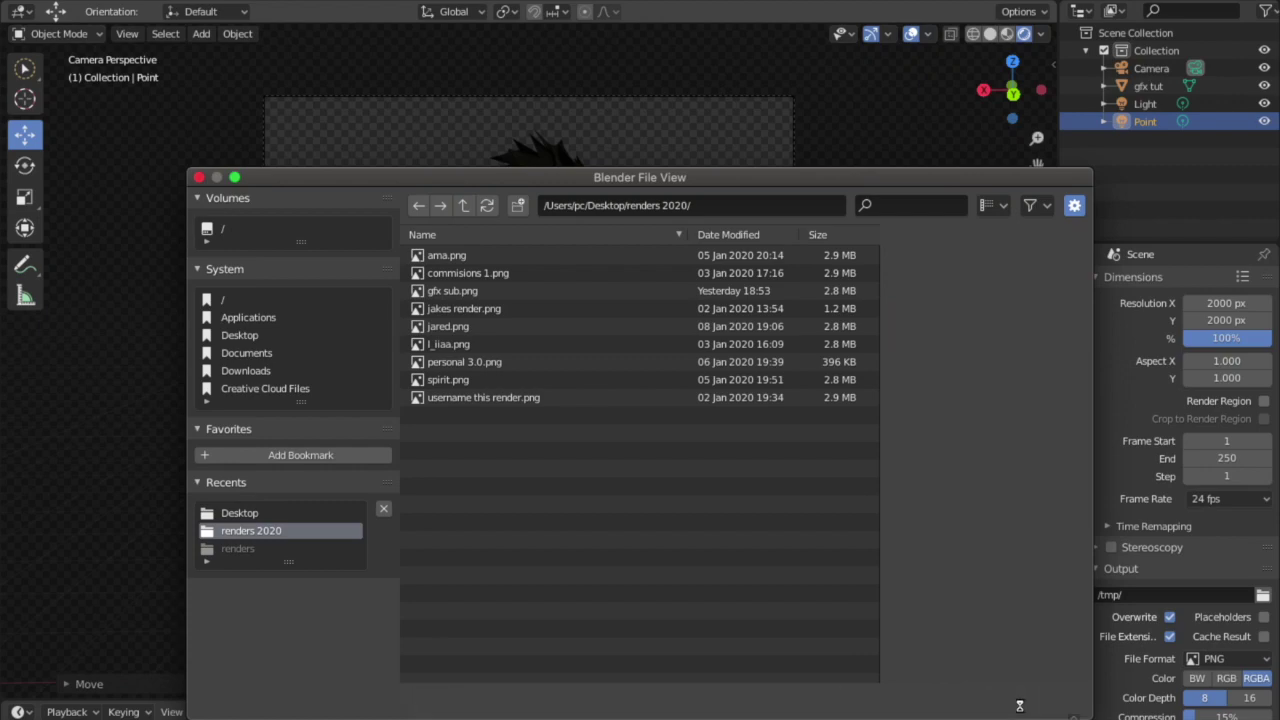